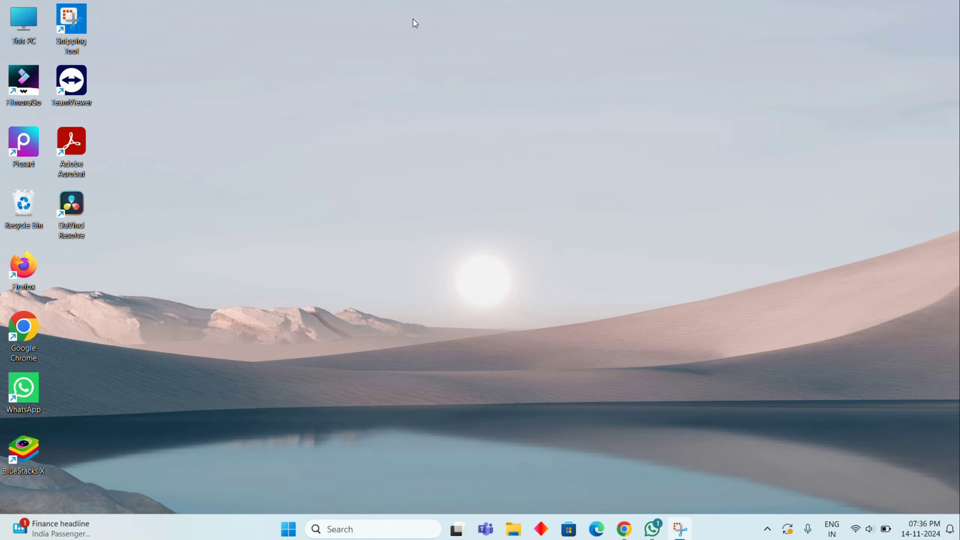
Step: Open Google Chrome in a maximized window, search for "digital gujarat" and open the Digital Gujarat website from the results
double_click(23, 328)
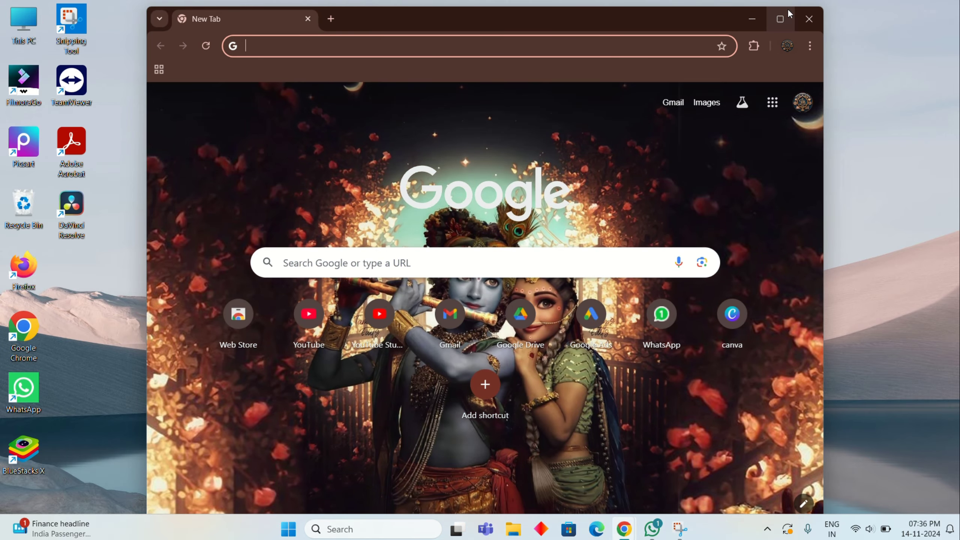
click(788, 12)
click(428, 256)
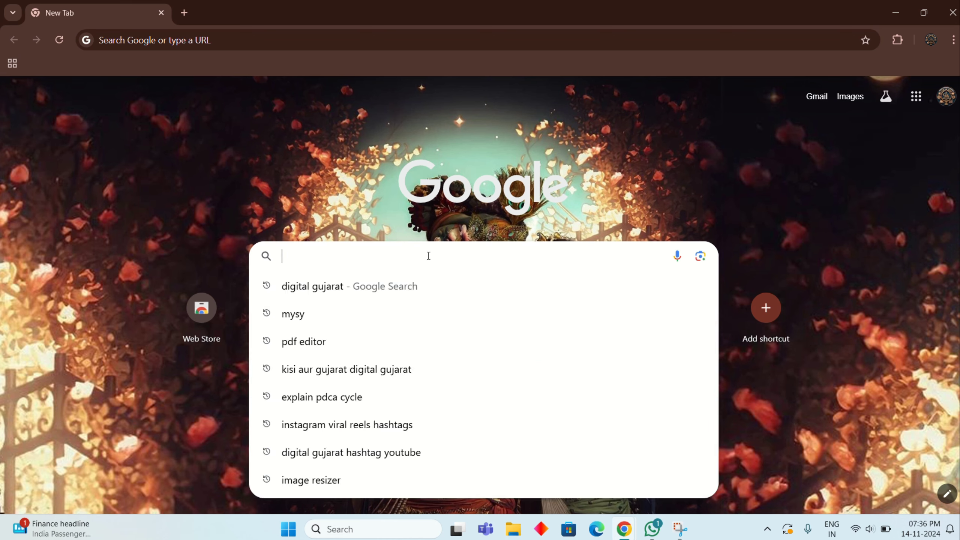
click(355, 297)
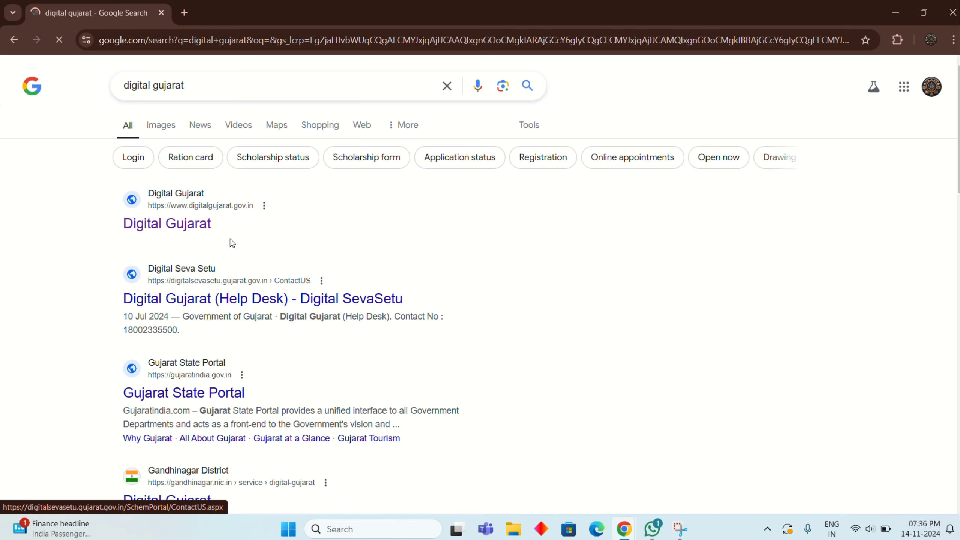
click(165, 225)
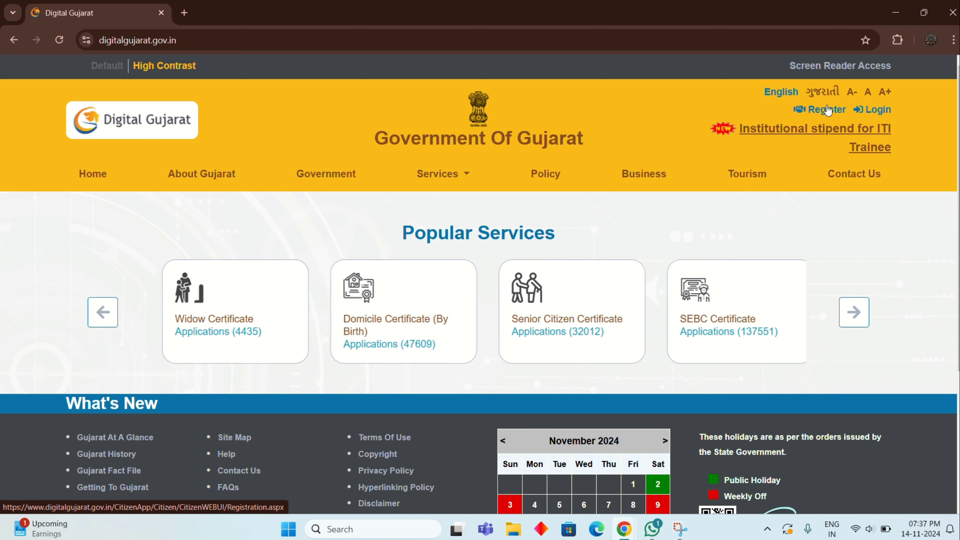
Step: Open the citizen registration form, go through its mobile and email fields, and try out an entry in the password field
click(826, 110)
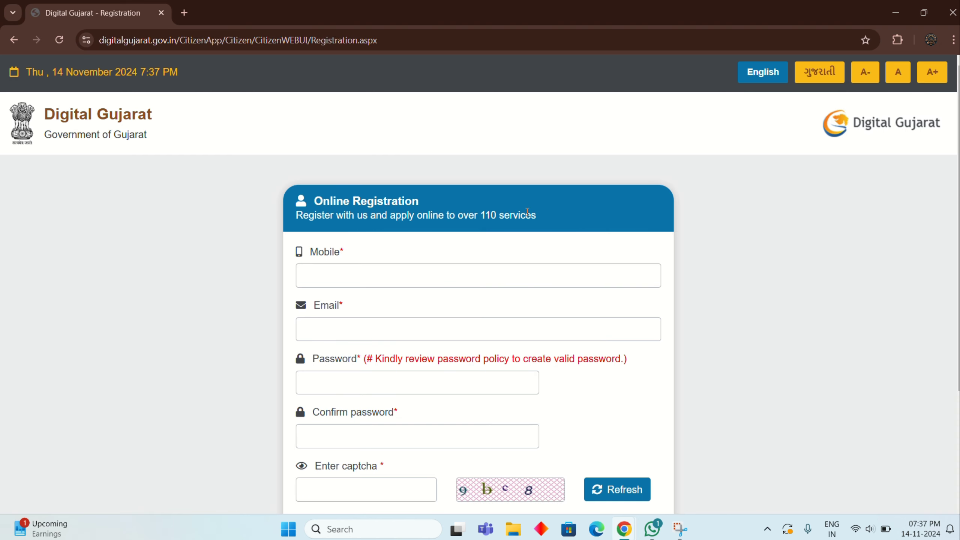
scroll(527, 211, down, 3)
click(430, 169)
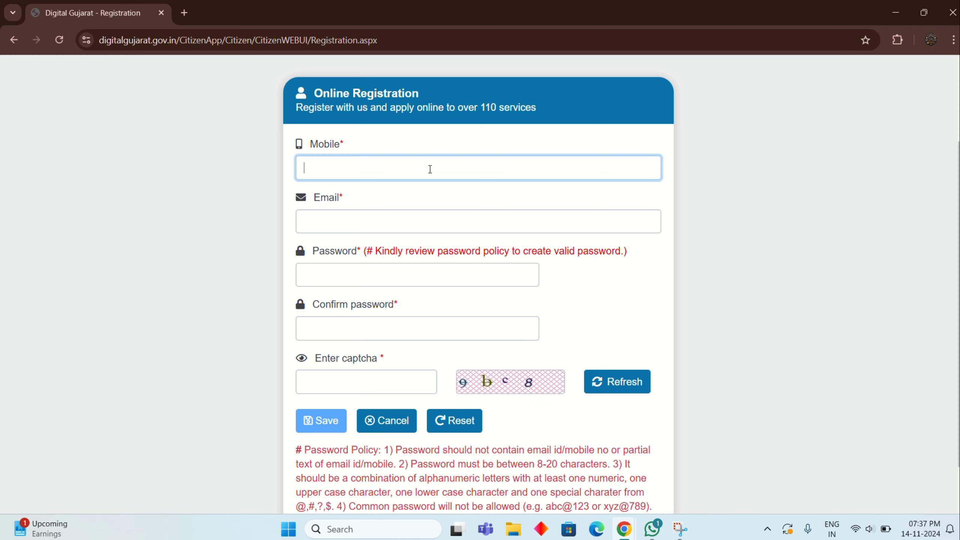
click(408, 216)
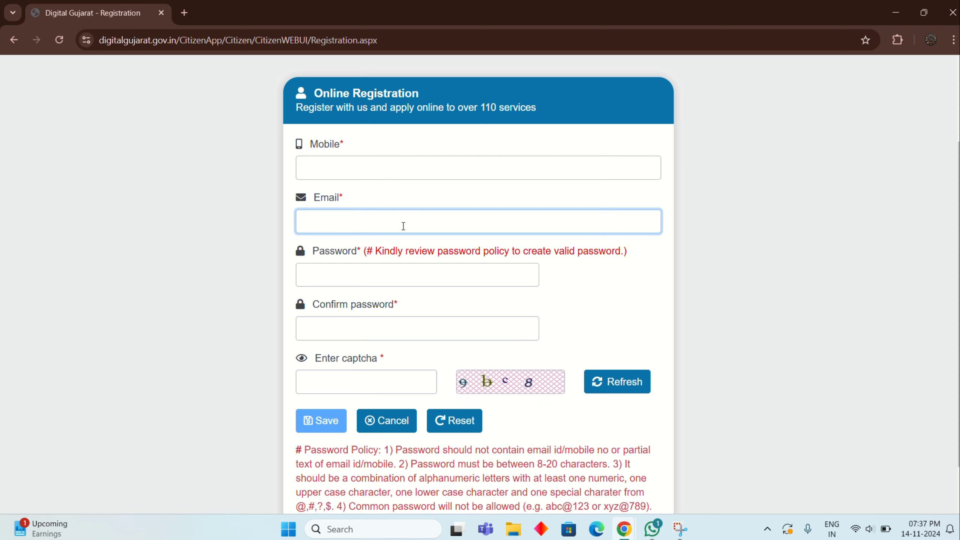
scroll(382, 270, down, 1)
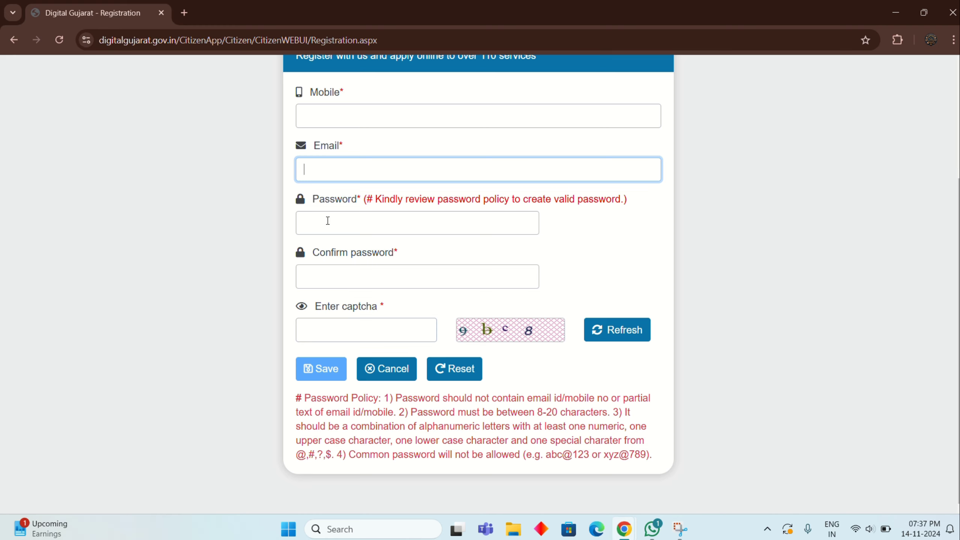
click(339, 230)
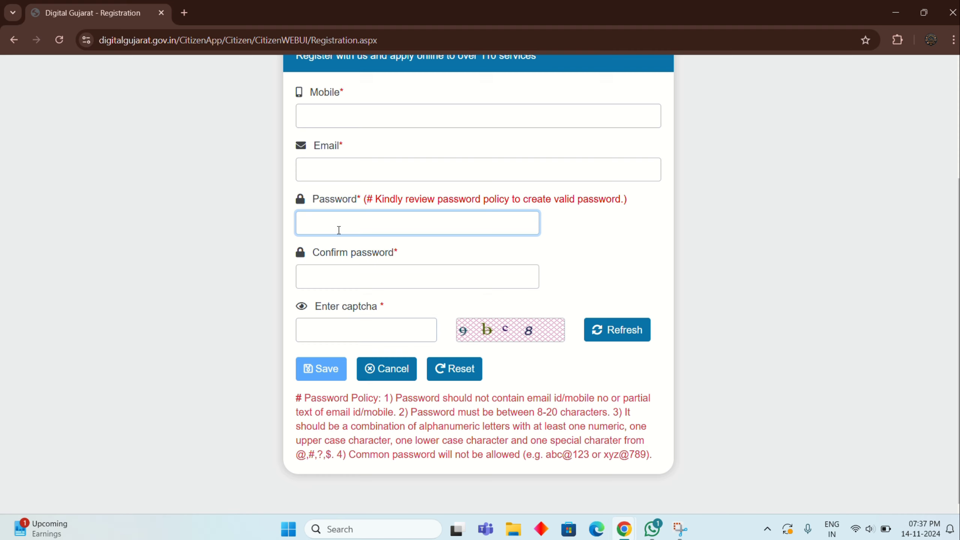
text(••)
key(BackSpace)
key(BackSpace)
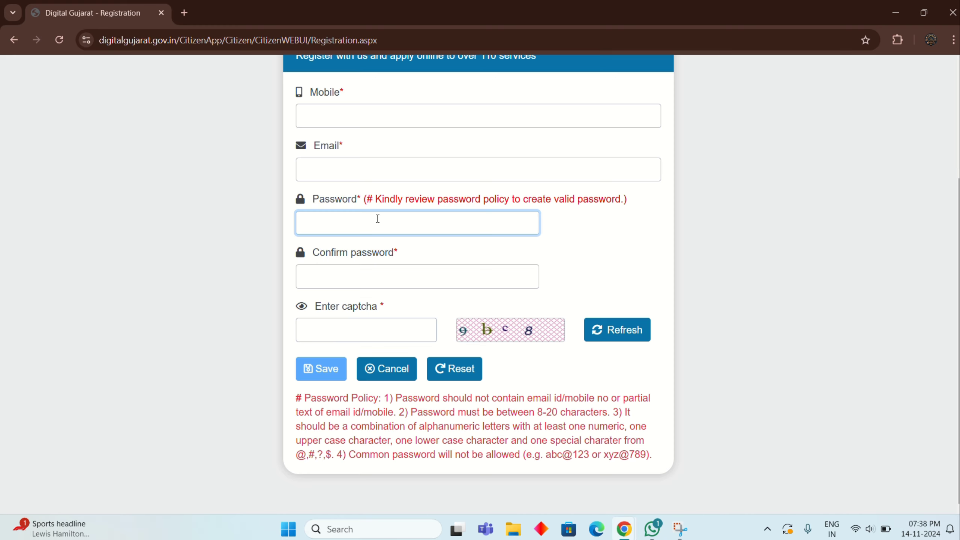
Step: Go through the Confirm password field and enter the displayed captcha code in the registration form
click(326, 284)
click(328, 327)
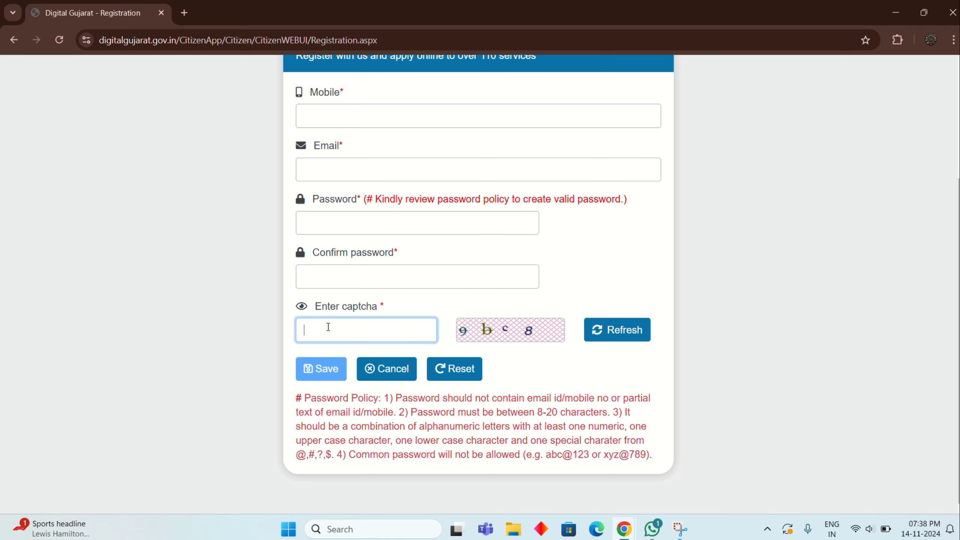
text(9)
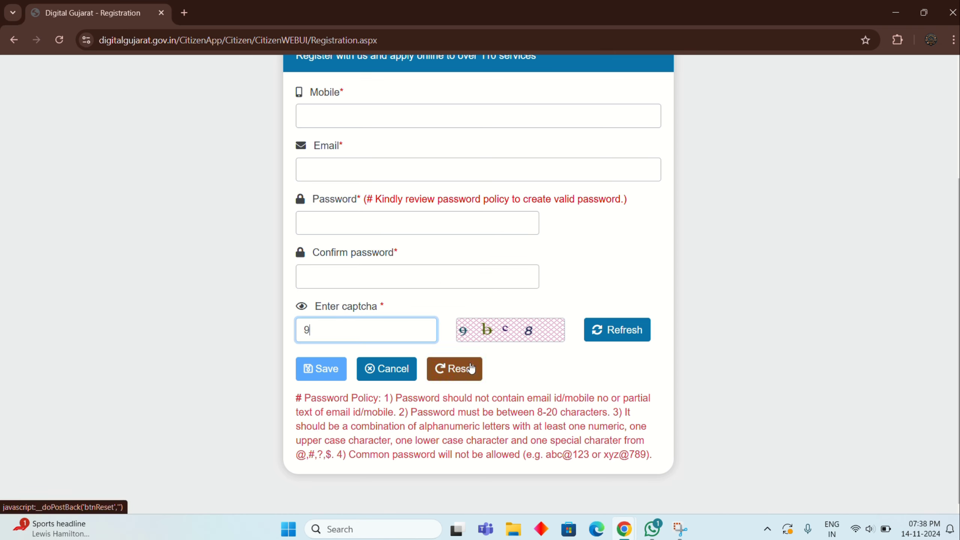
text(bc8)
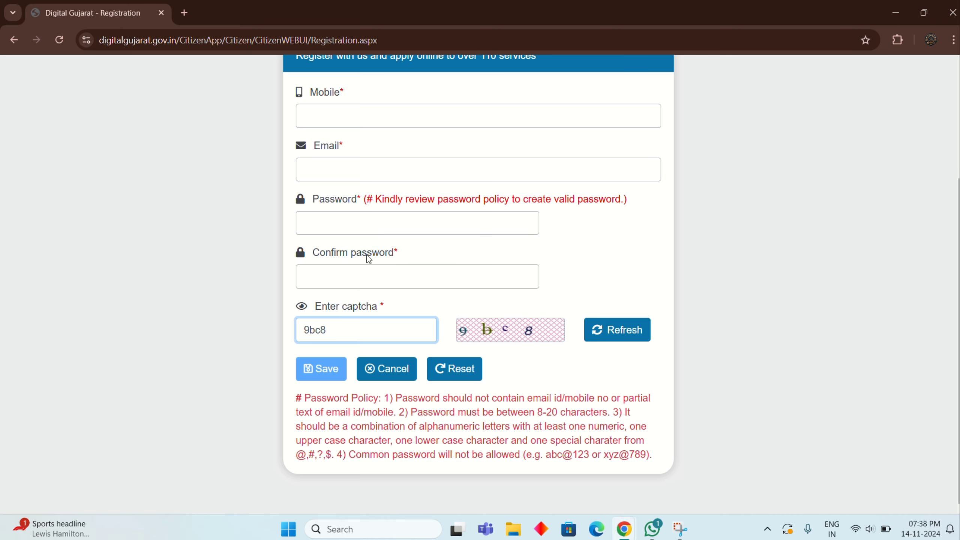
scroll(369, 257, up, 3)
scroll(369, 258, down, 3)
click(419, 21)
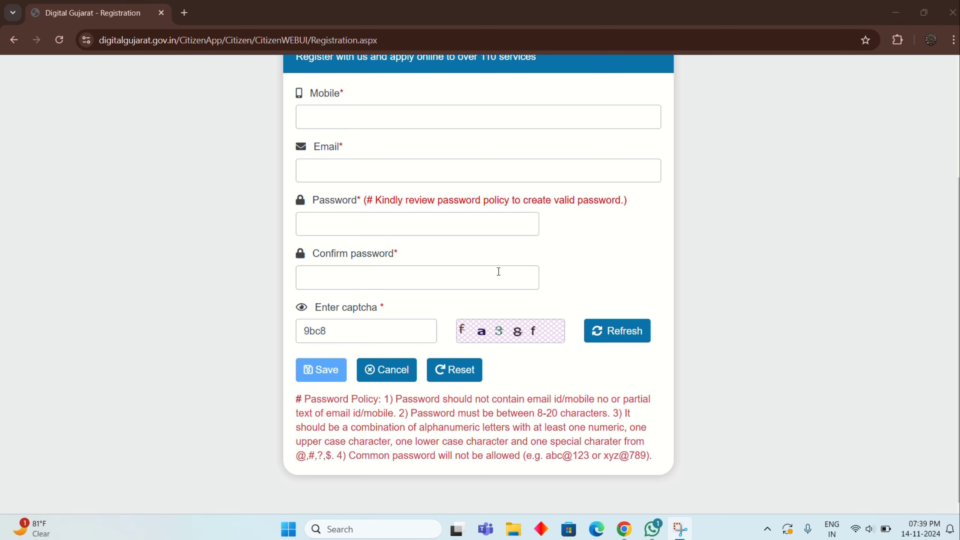
Step: Leave the registration form, dismiss the site's alert and return to the portal's home page
scroll(427, 238, up, 4)
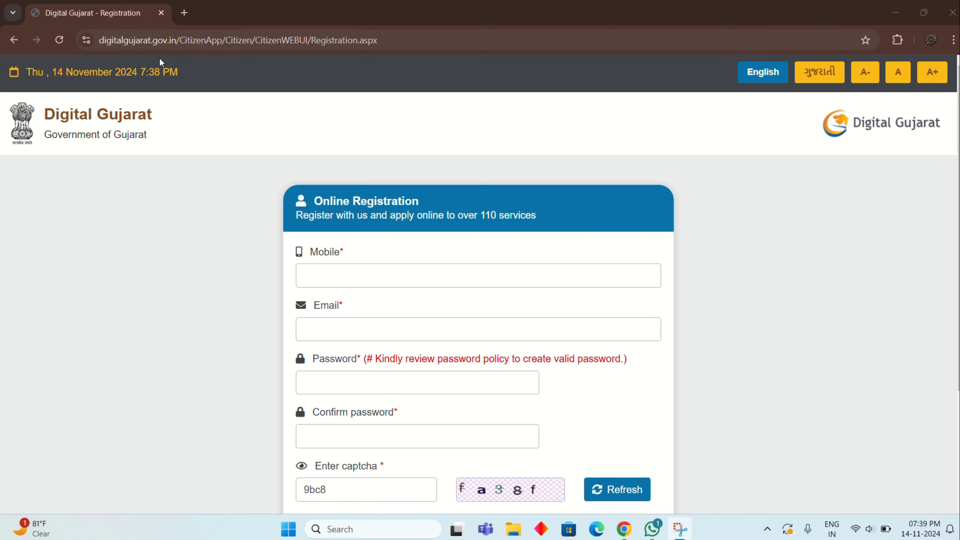
click(13, 40)
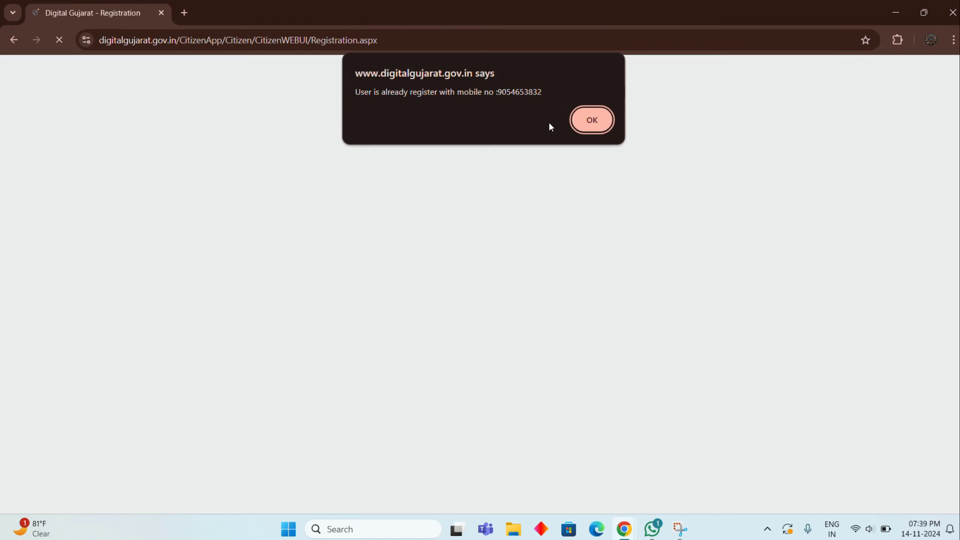
click(588, 119)
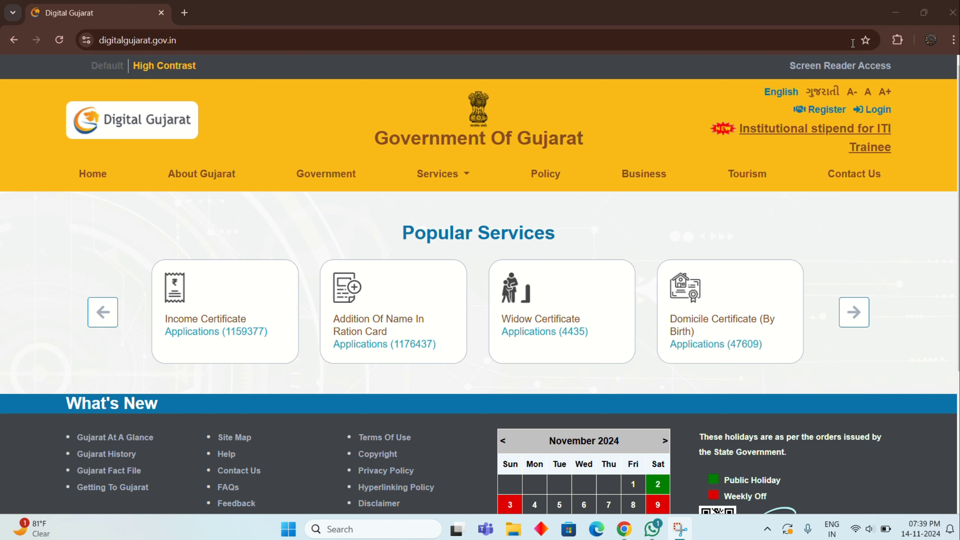
Step: Open the citizen login page and set Login Using to Mobile No
click(878, 109)
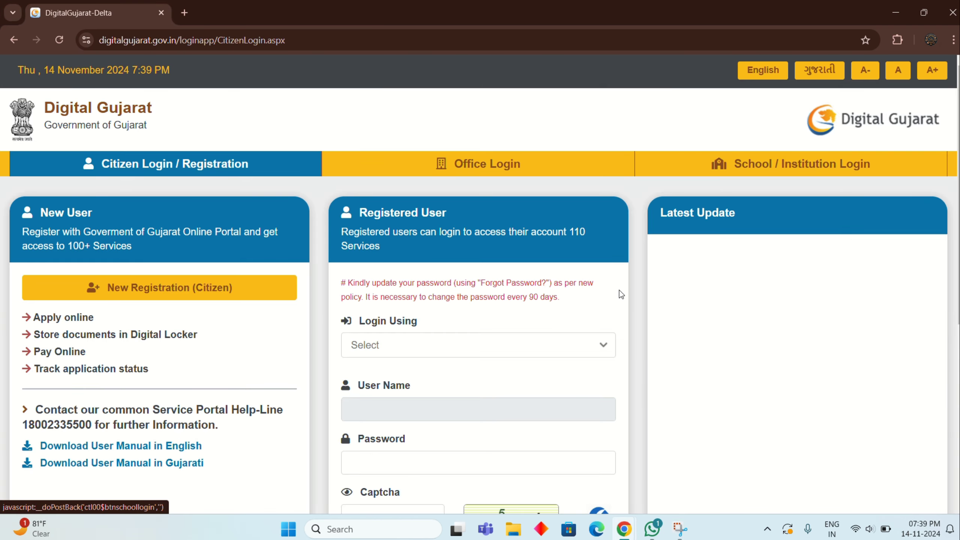
scroll(619, 289, down, 5)
click(533, 139)
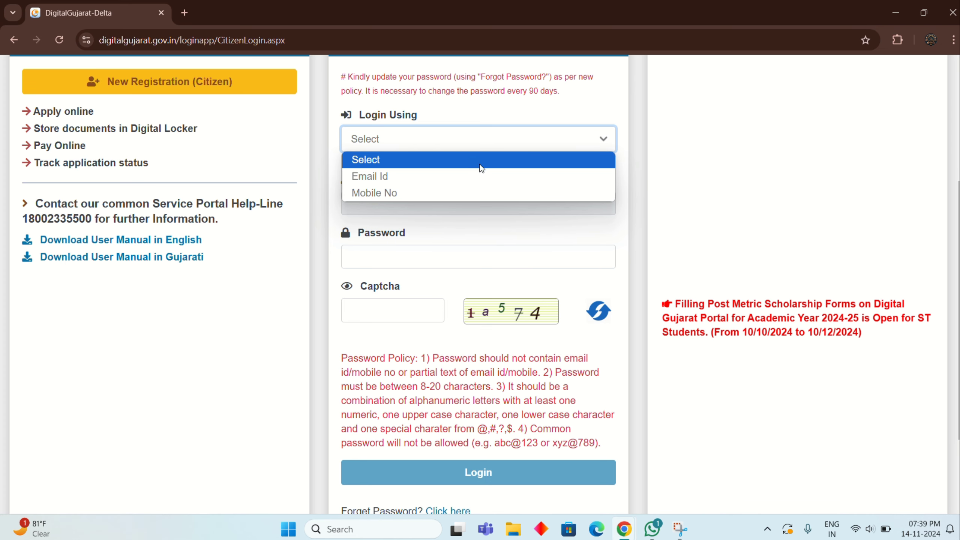
click(468, 195)
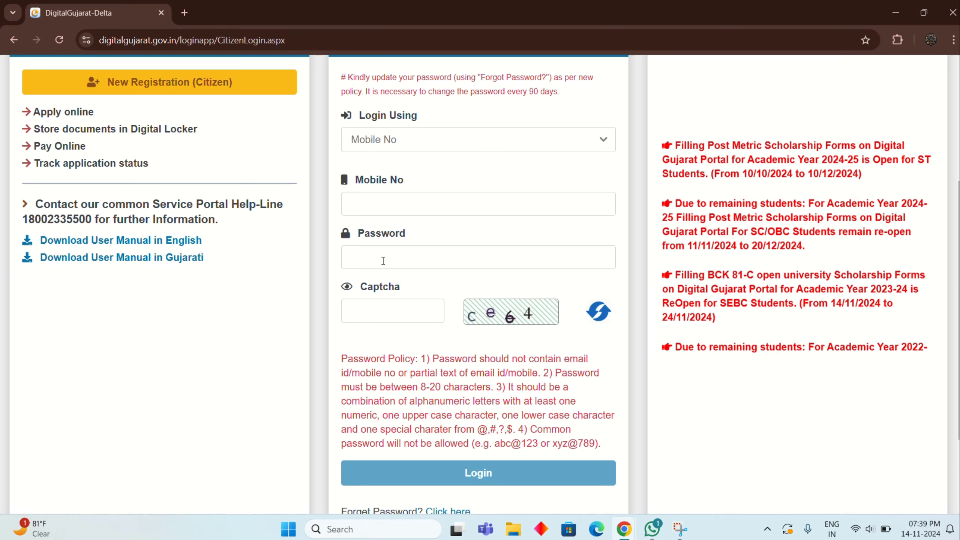
Step: Enter the displayed captcha code in the registered-user login form
click(375, 302)
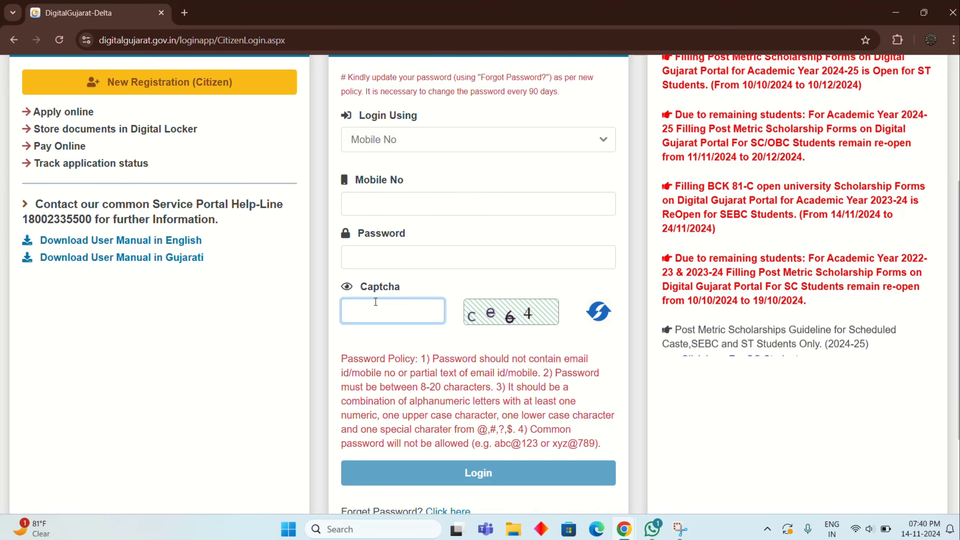
text(C)
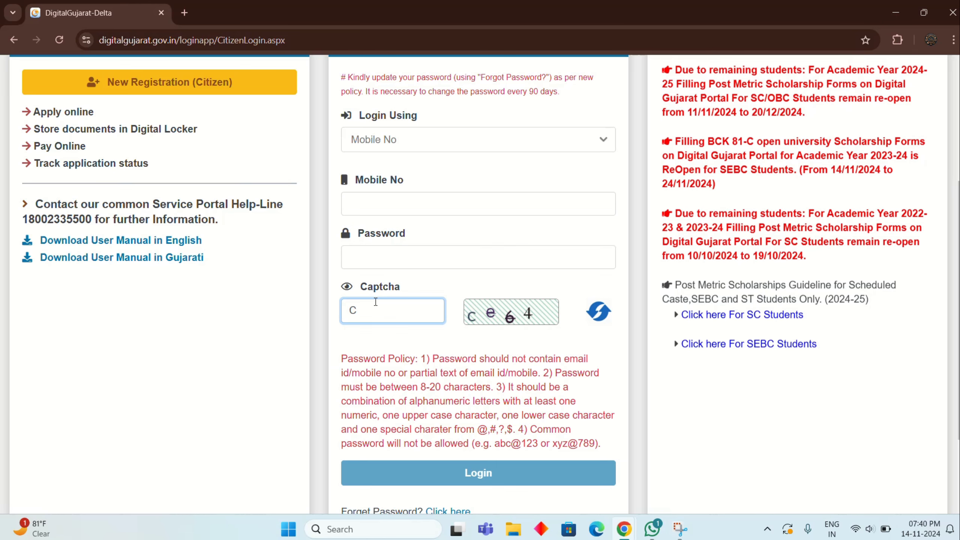
text(e)
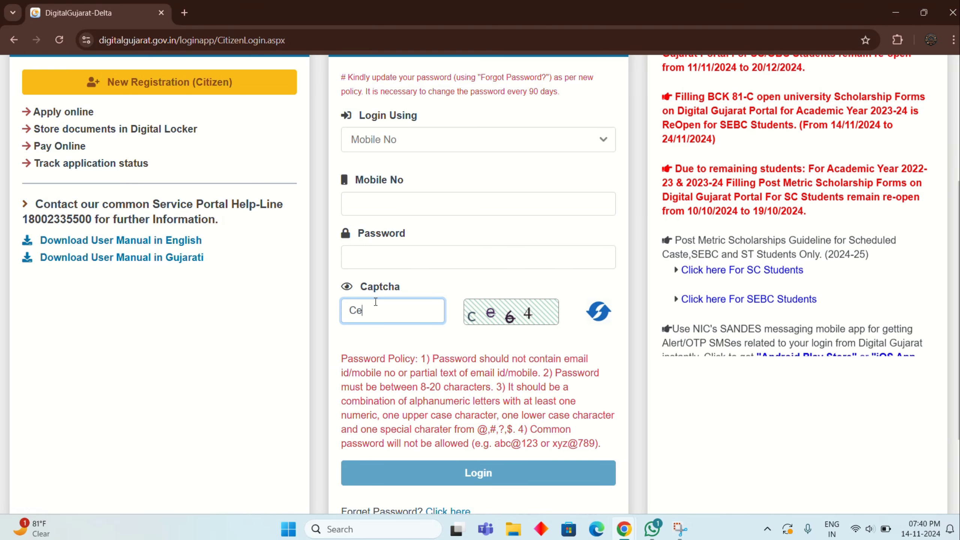
text(64)
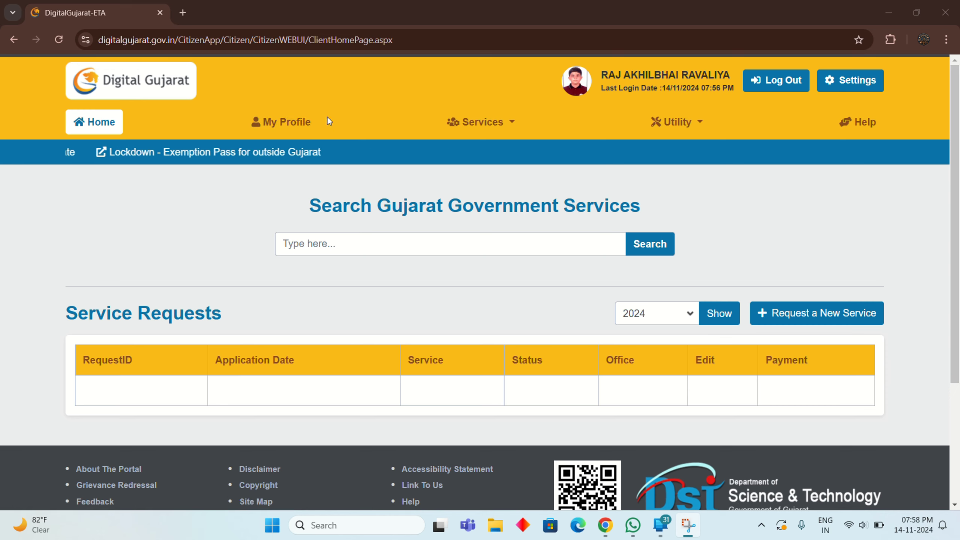
Step: Open the citizen's profile page, and in a new tab search for "image resizer" and open ImageResizer.com
click(296, 127)
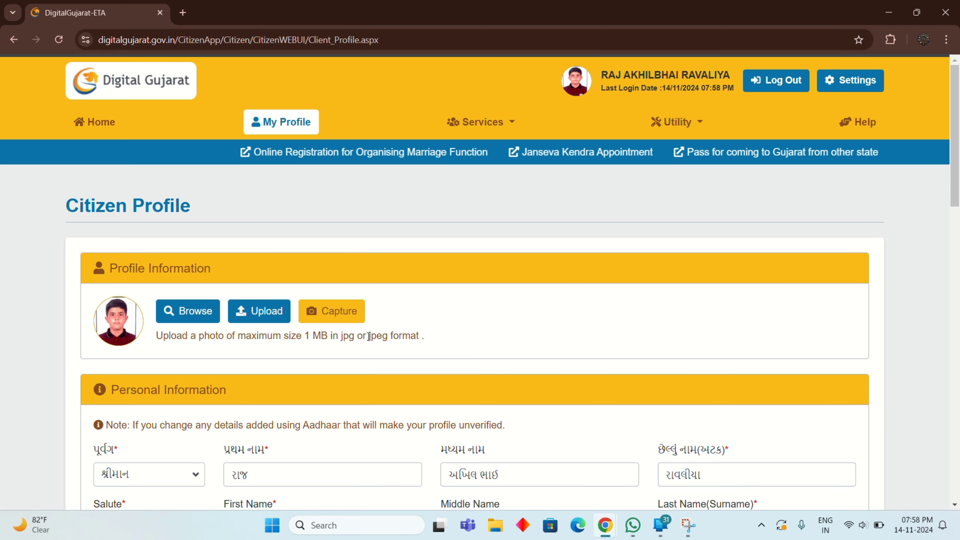
click(183, 12)
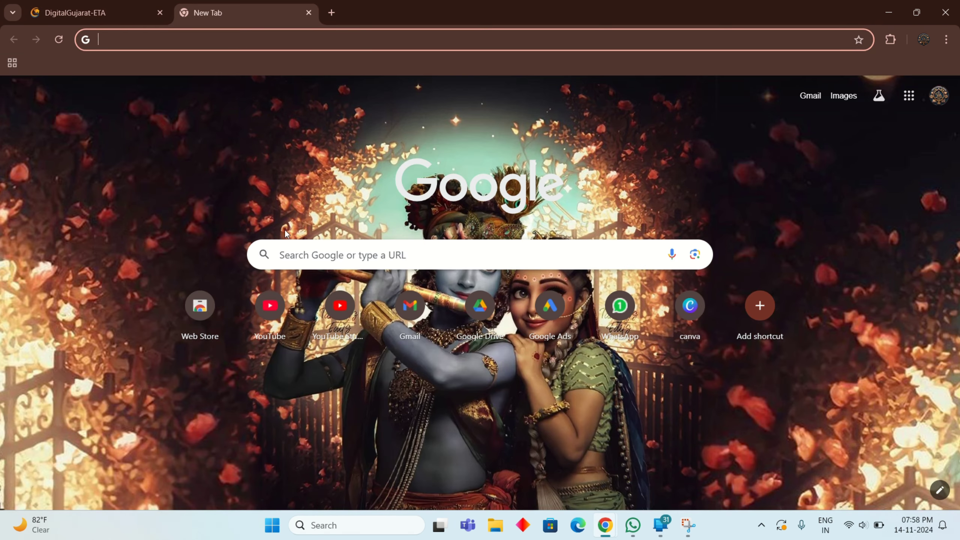
click(288, 248)
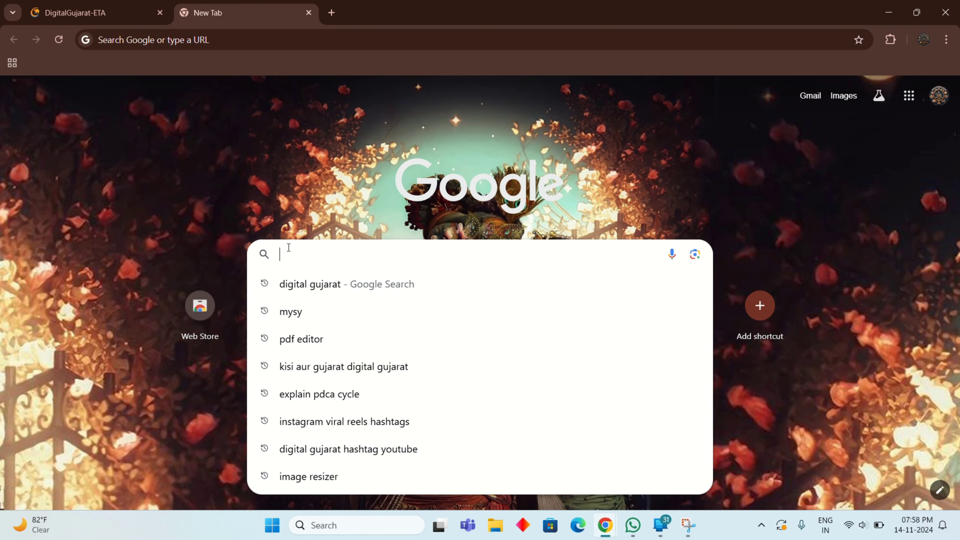
text(im)
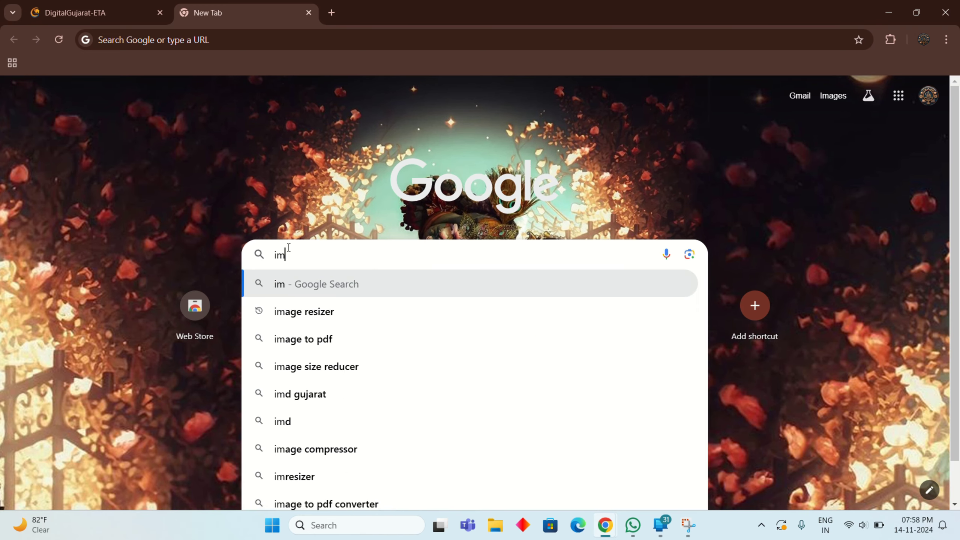
click(310, 316)
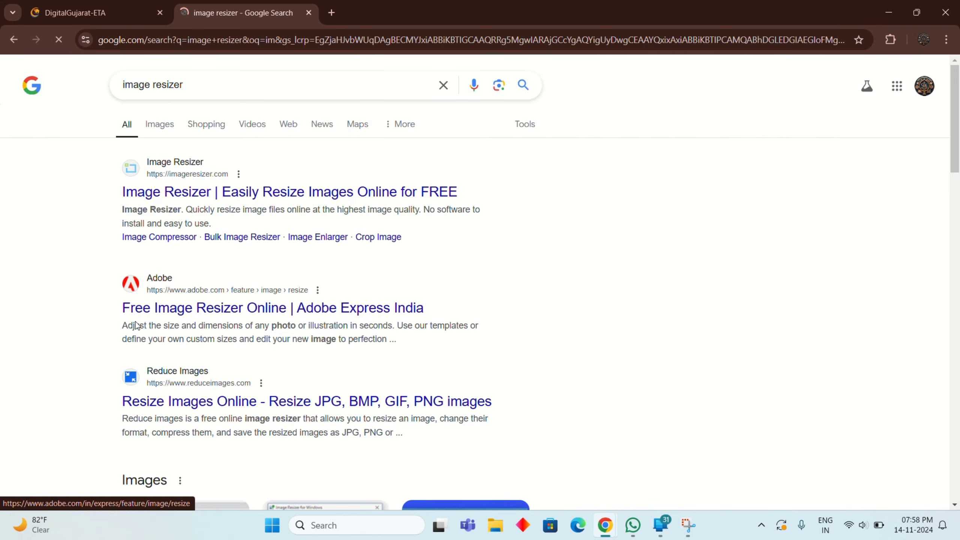
click(173, 199)
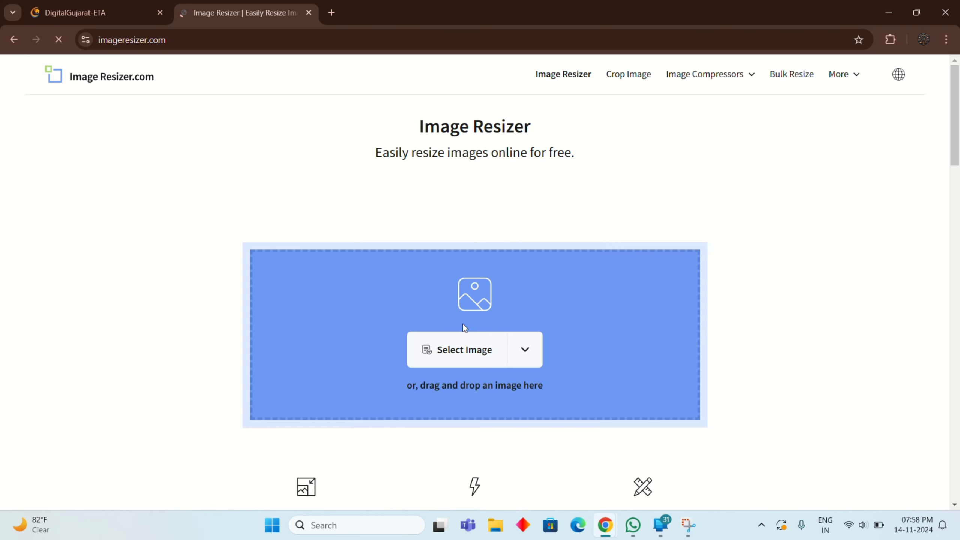
click(525, 359)
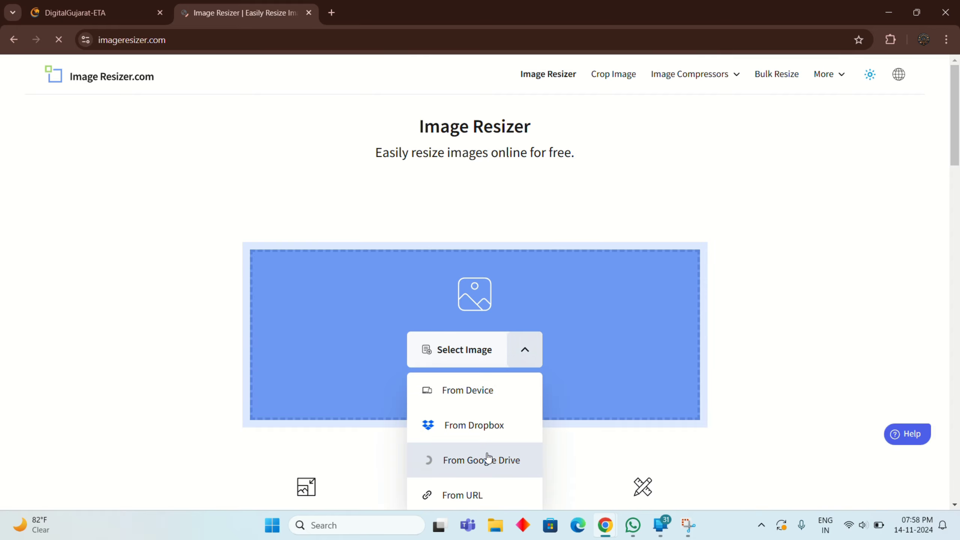
scroll(489, 455, down, 3)
click(455, 290)
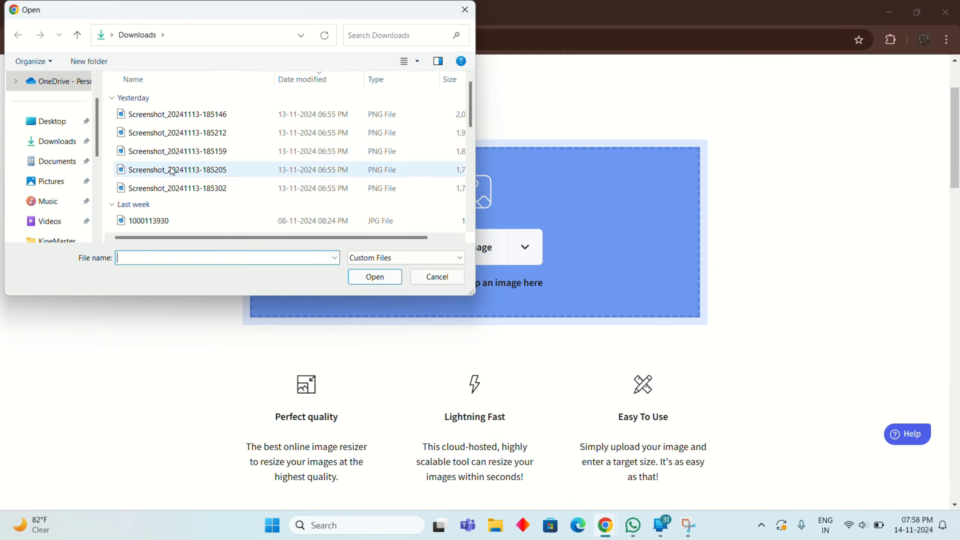
click(144, 119)
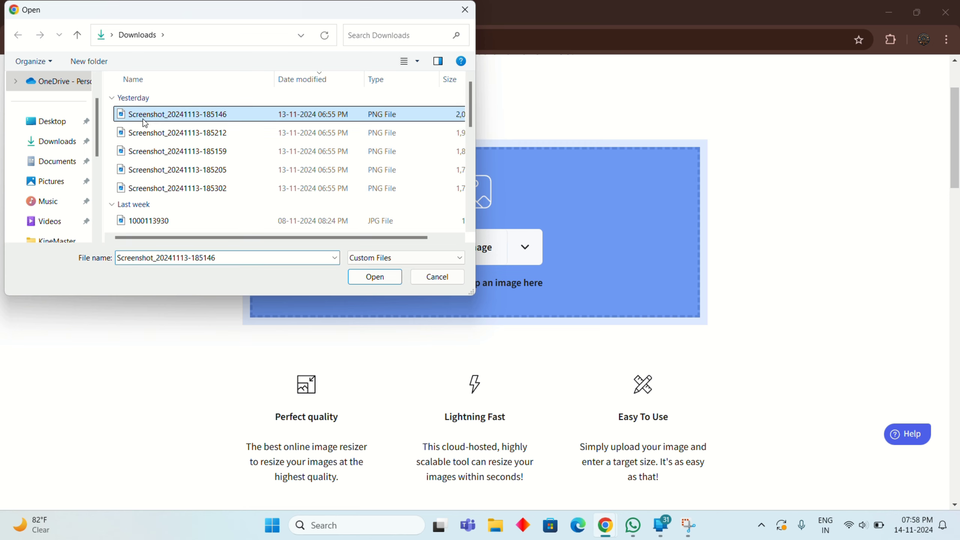
click(375, 278)
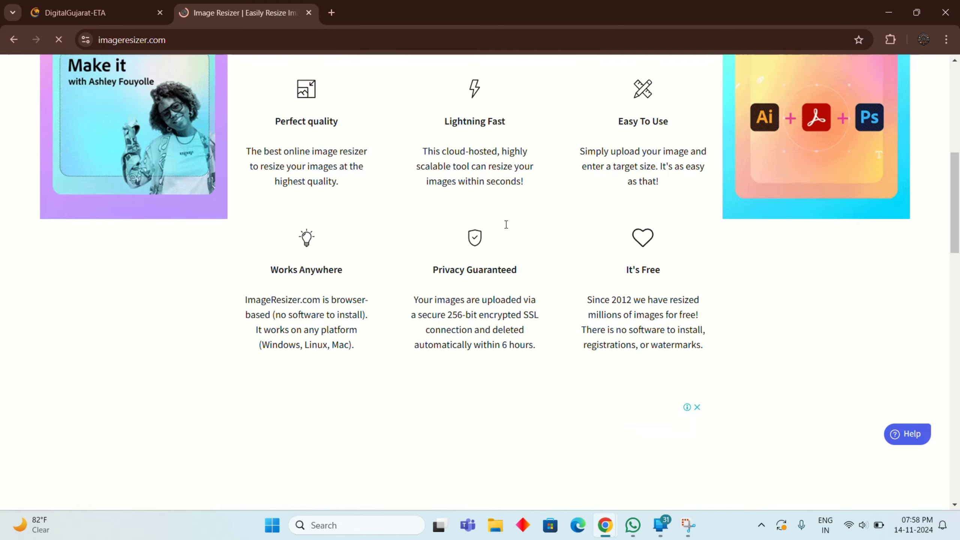
scroll(507, 224, down, 7)
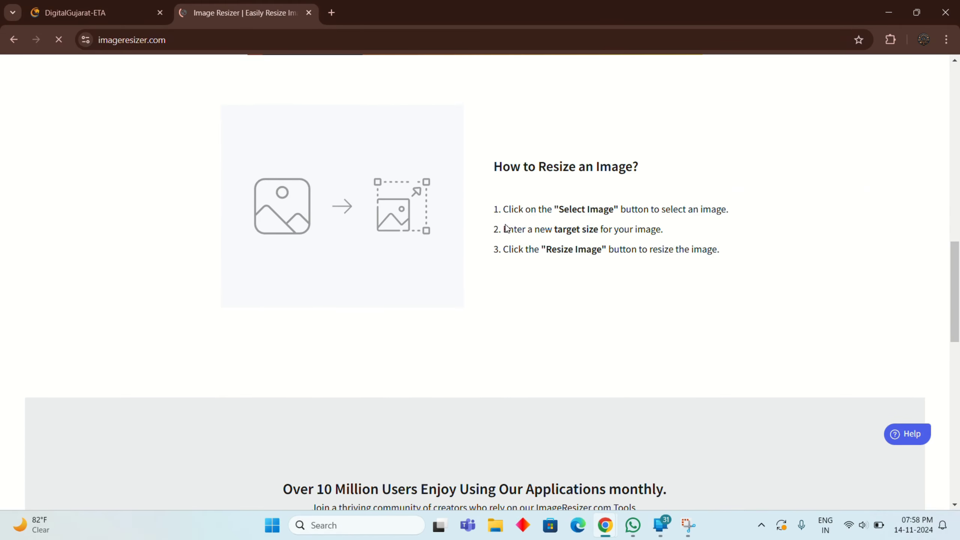
scroll(442, 209, up, 10)
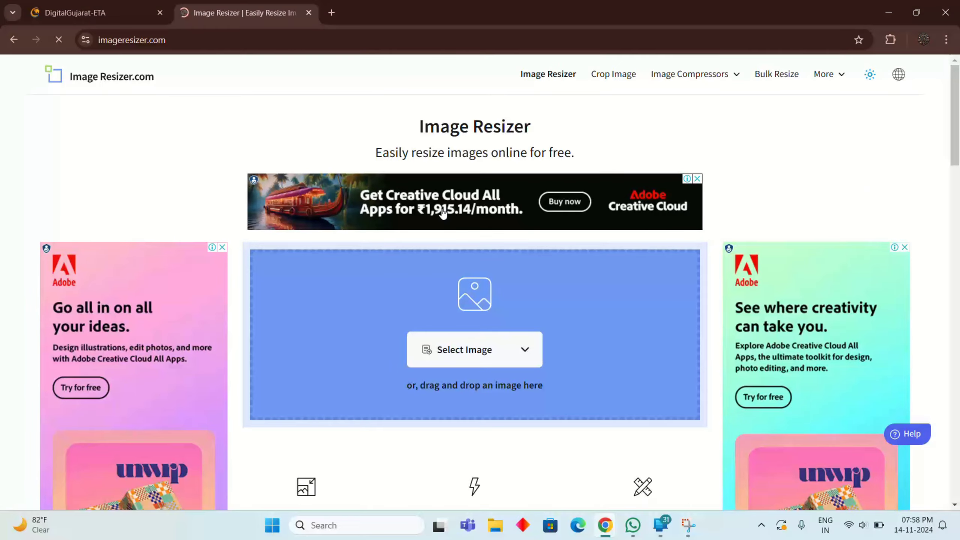
scroll(442, 209, down, 3)
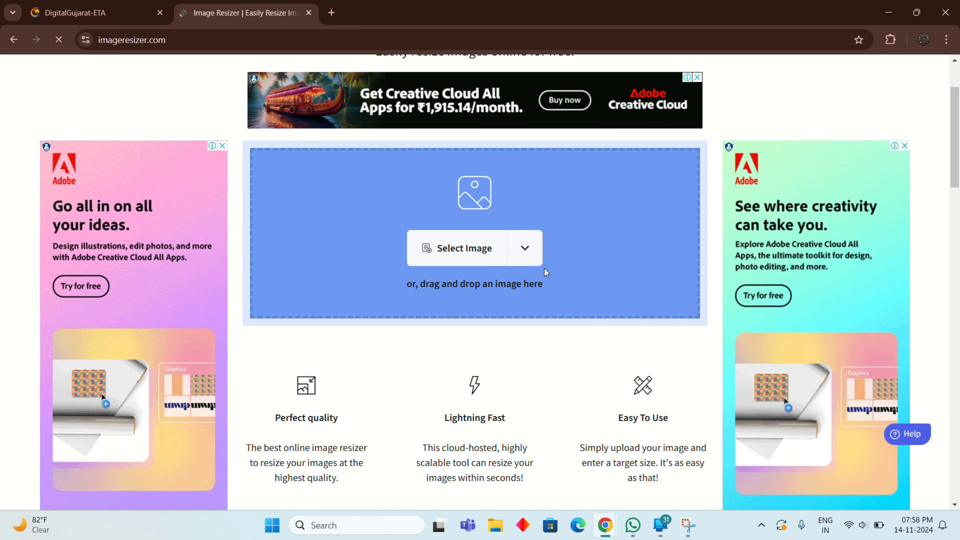
scroll(544, 269, down, 7)
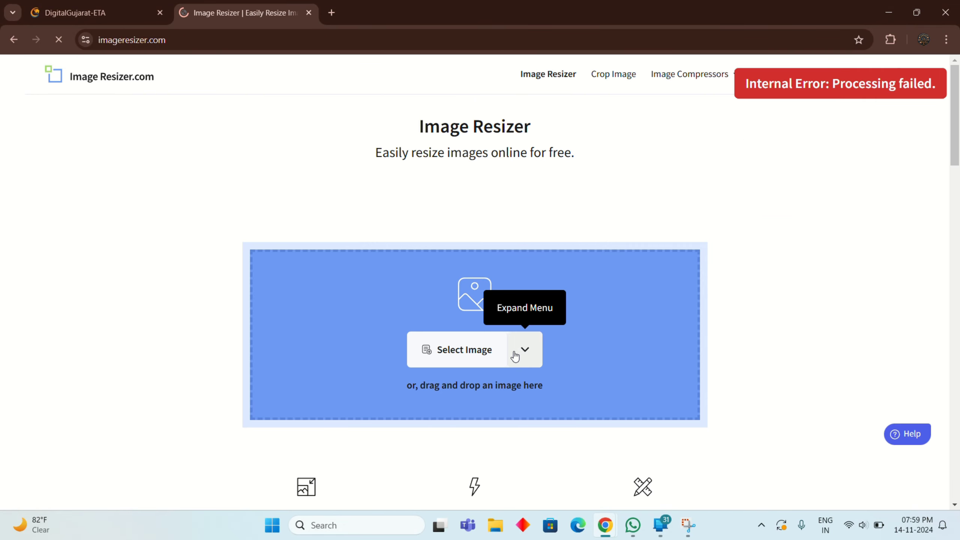
click(515, 356)
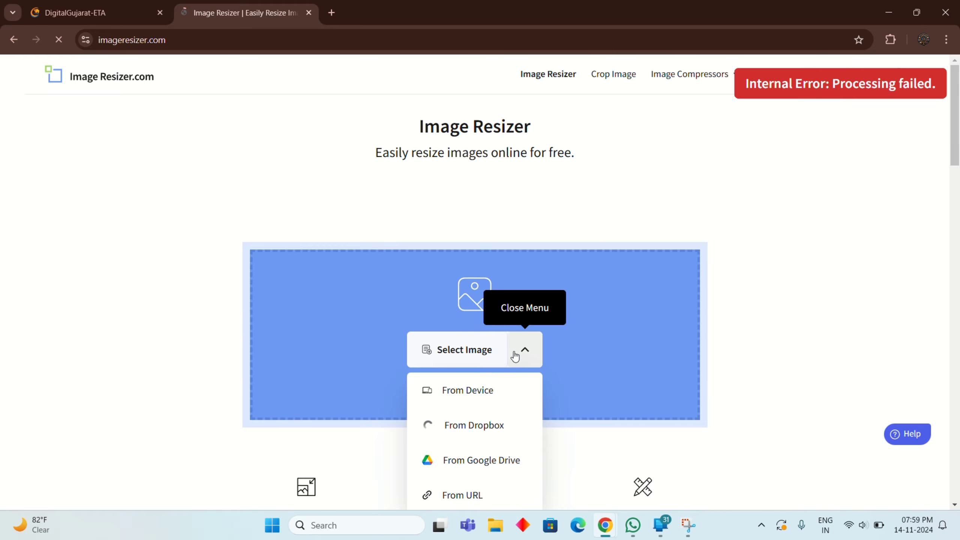
click(491, 391)
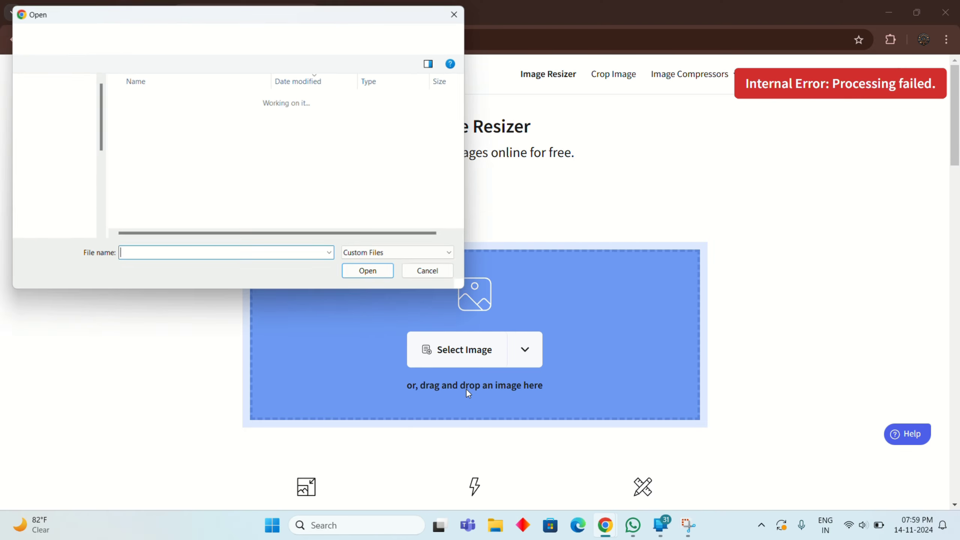
click(165, 115)
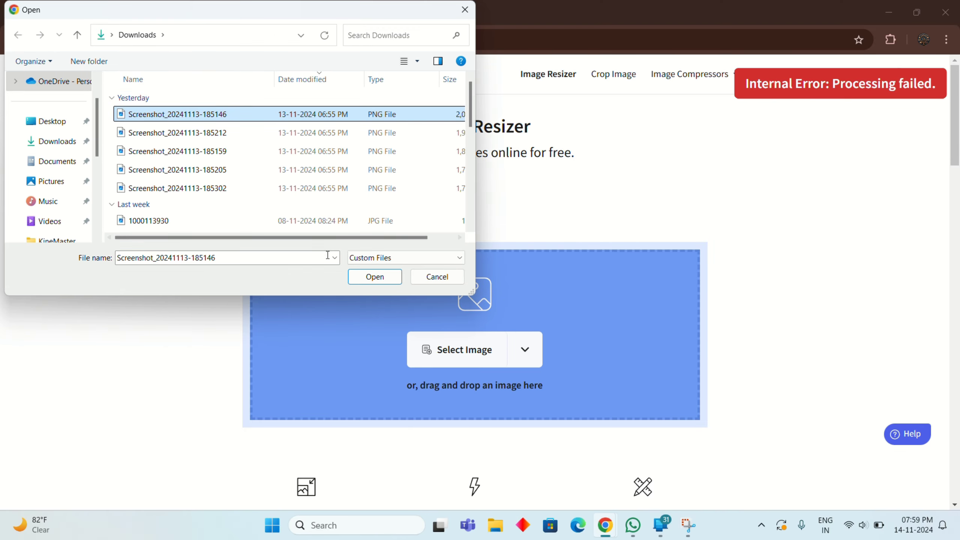
click(355, 278)
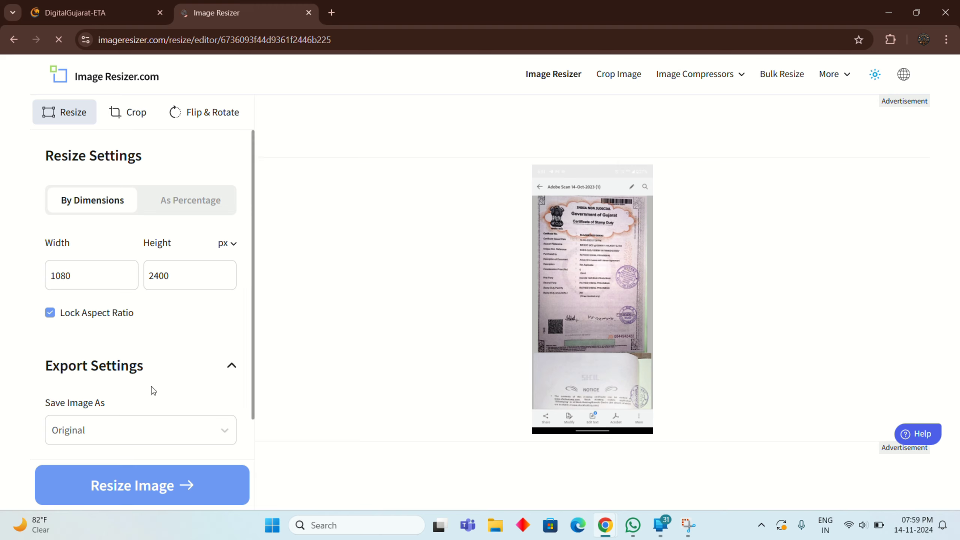
Step: Set the export format of the uploaded image to JPG, leaving the resize dimensions as they are
scroll(113, 388, down, 1)
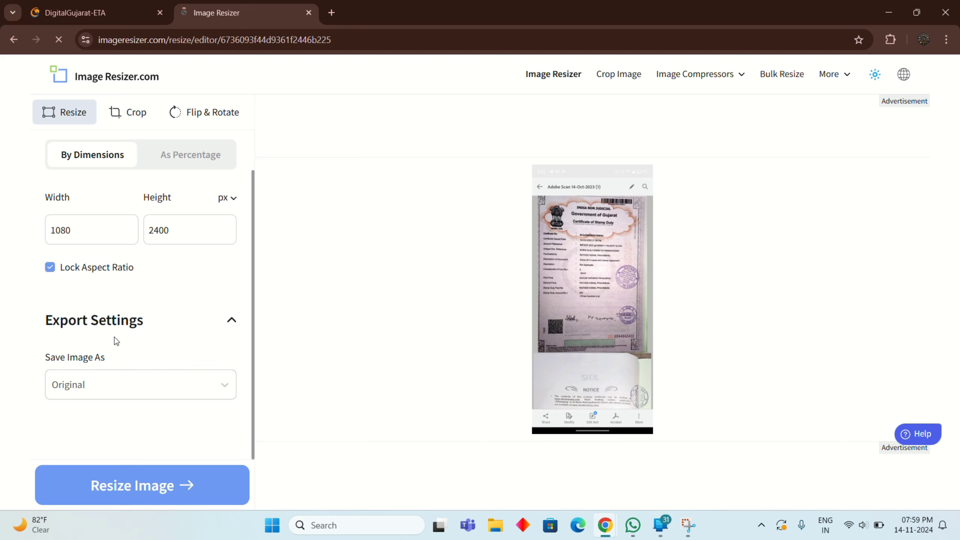
scroll(115, 341, up, 1)
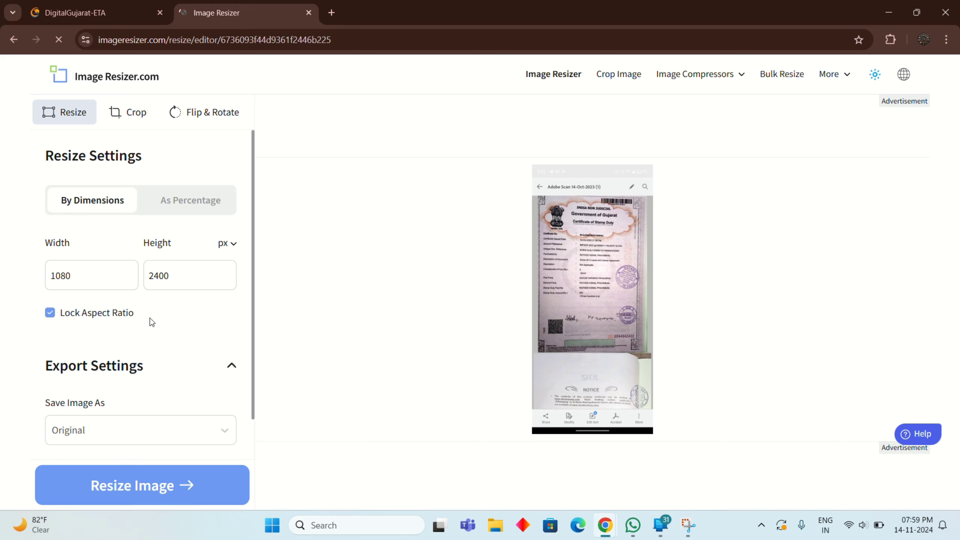
scroll(150, 318, down, 1)
click(235, 387)
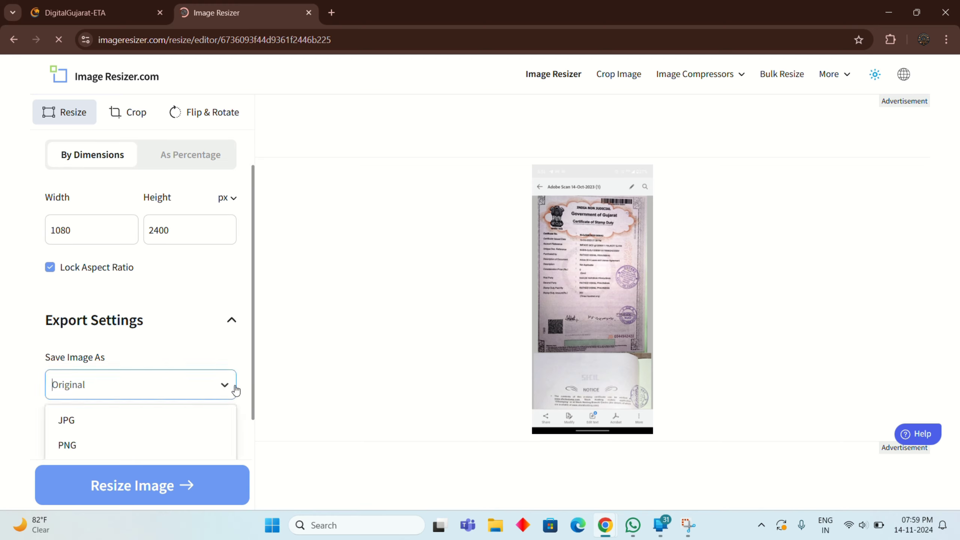
click(235, 390)
click(235, 388)
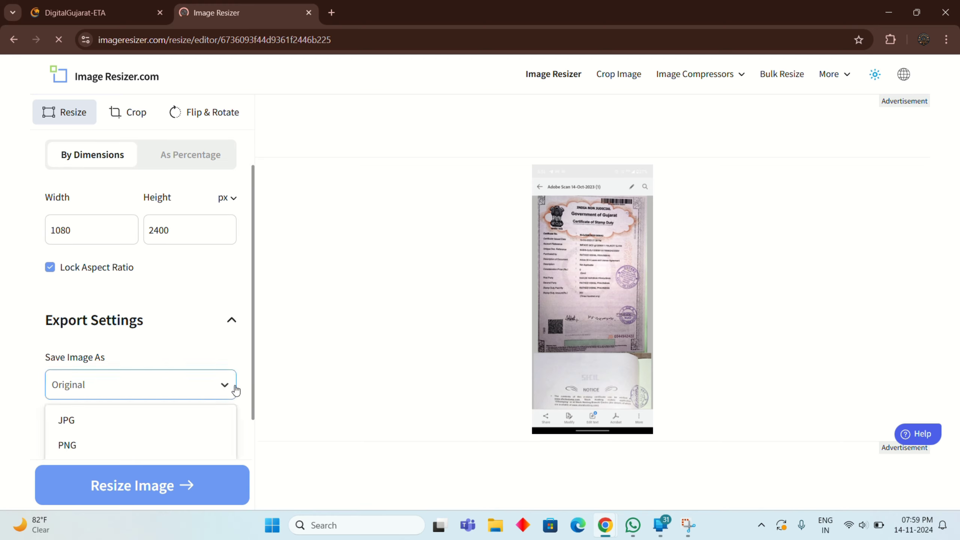
click(193, 425)
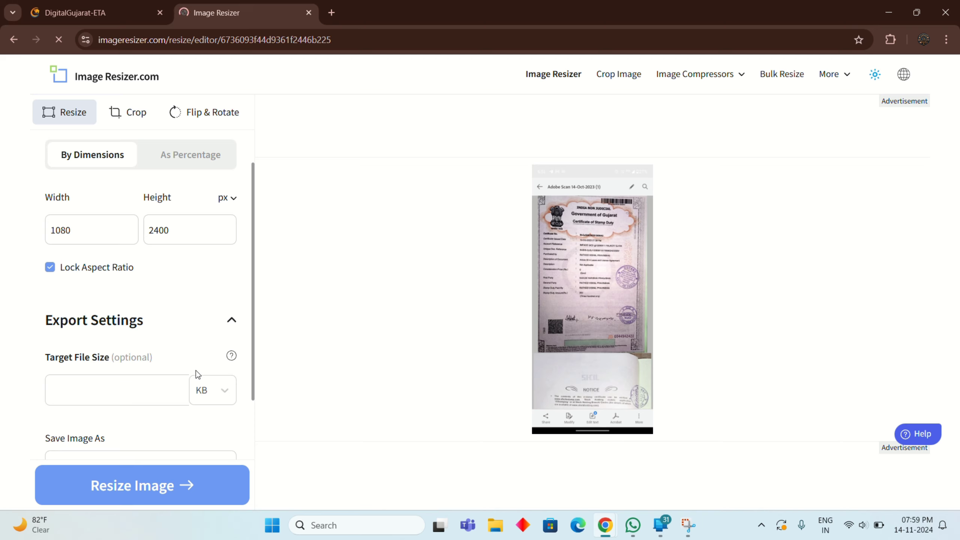
Step: Set the target file size of the exported image to 1 MB
scroll(196, 370, down, 2)
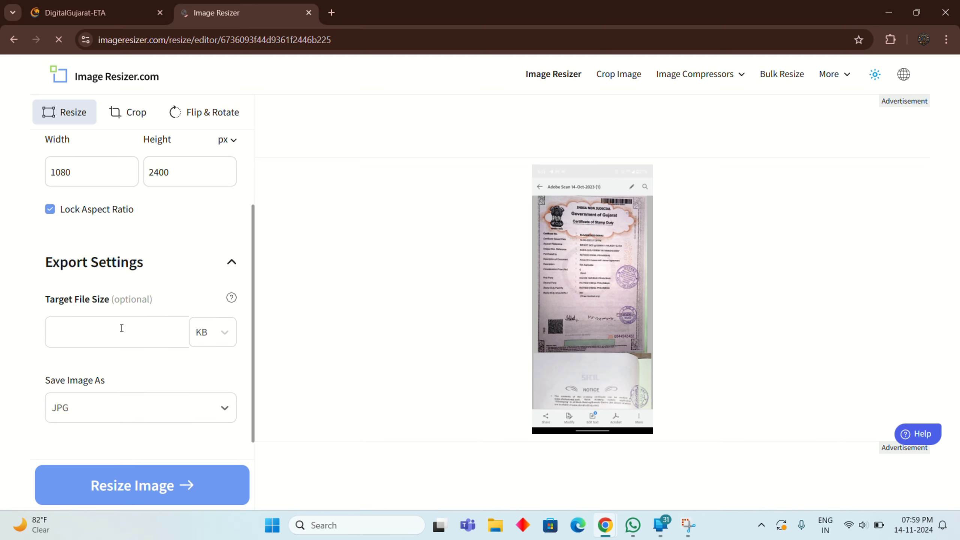
click(219, 335)
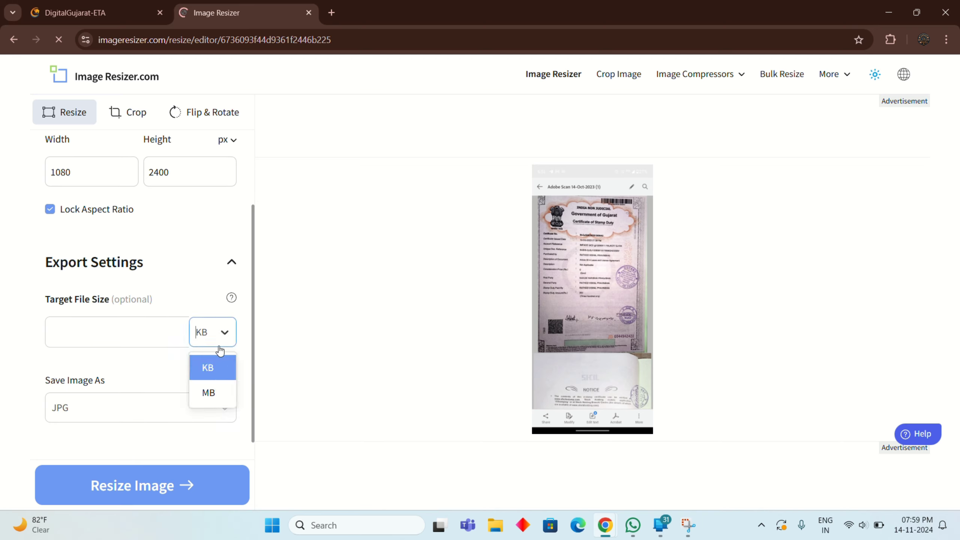
click(218, 392)
click(146, 331)
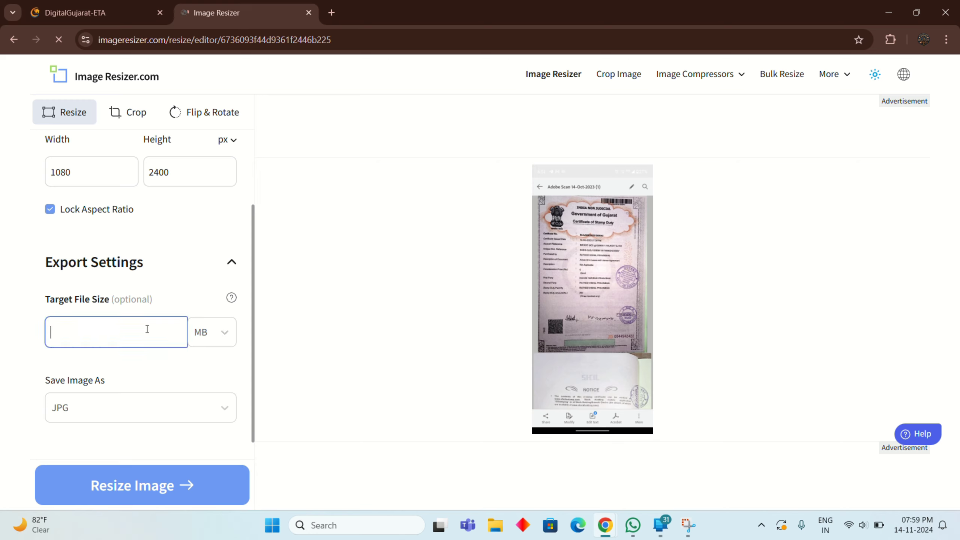
click(224, 335)
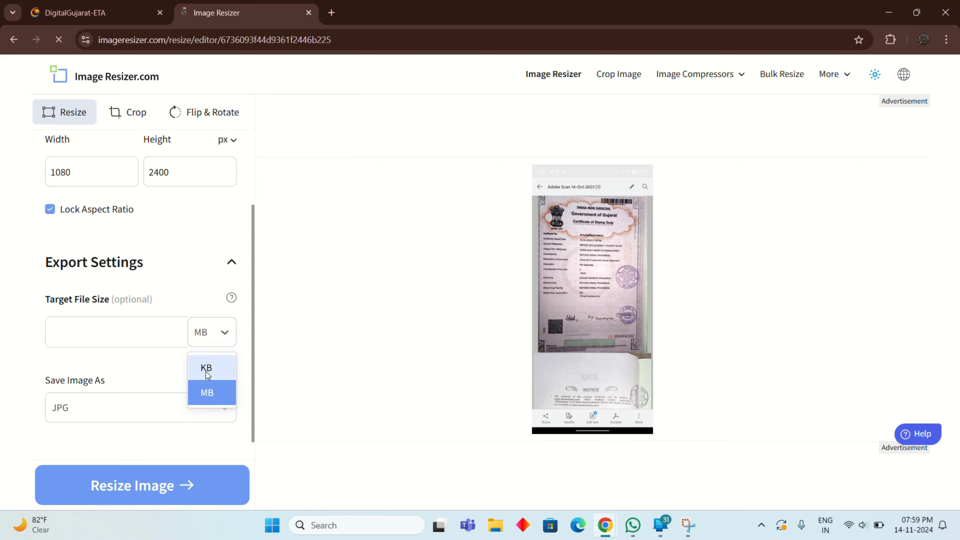
click(121, 335)
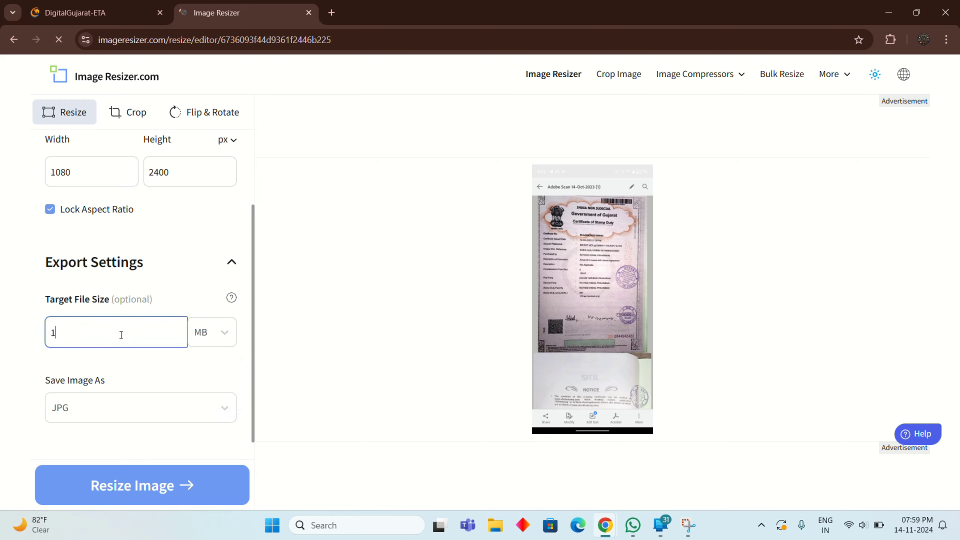
Step: Resize the image with the chosen export settings and download the result
click(121, 484)
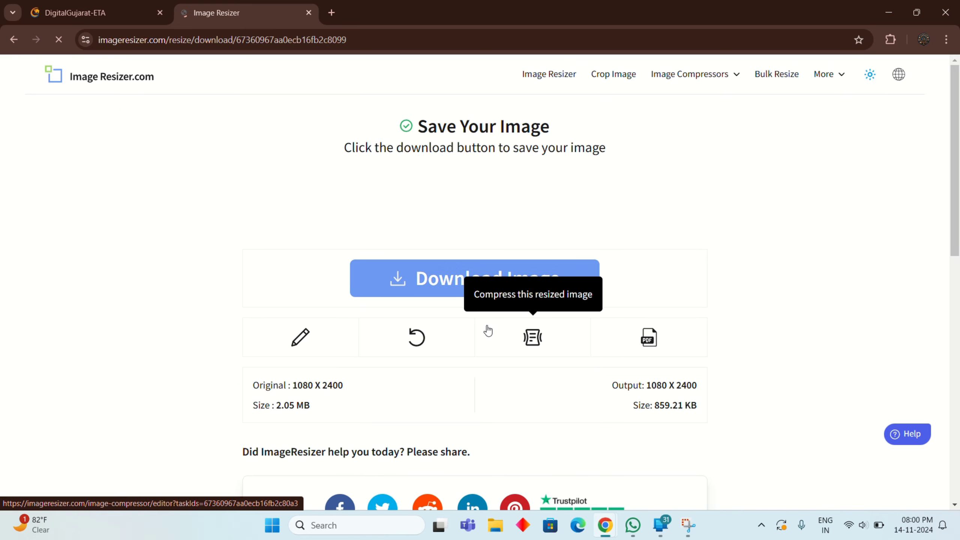
scroll(488, 329, down, 1)
scroll(500, 249, up, 2)
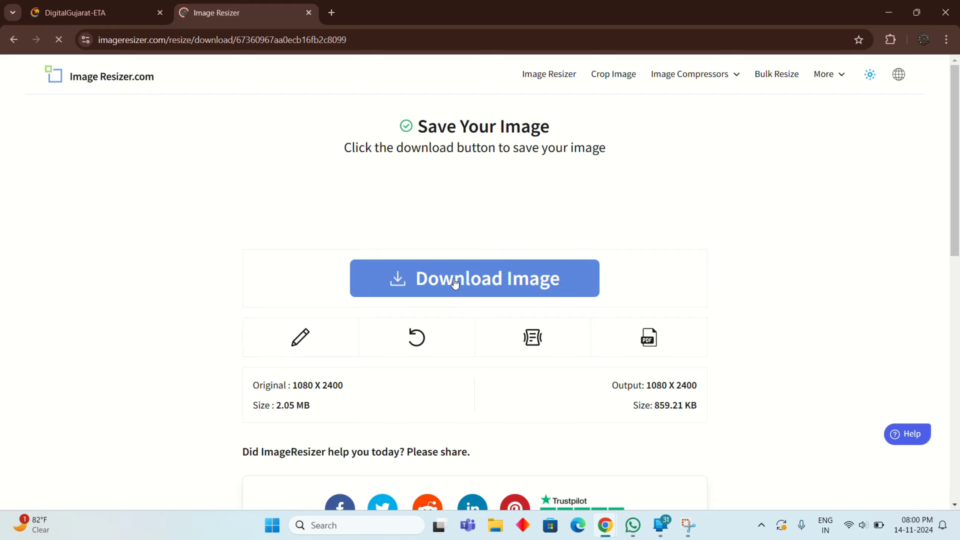
click(483, 279)
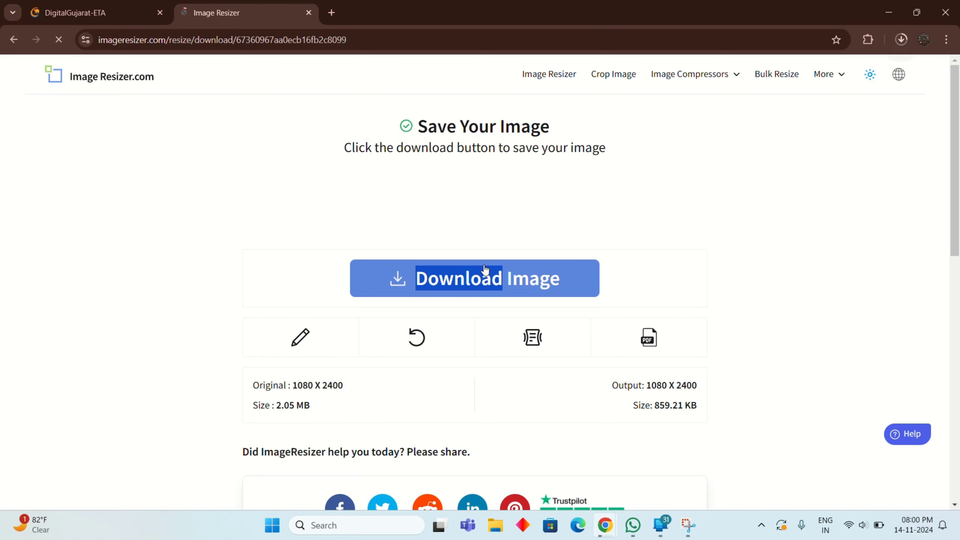
mouse_move(807, 91)
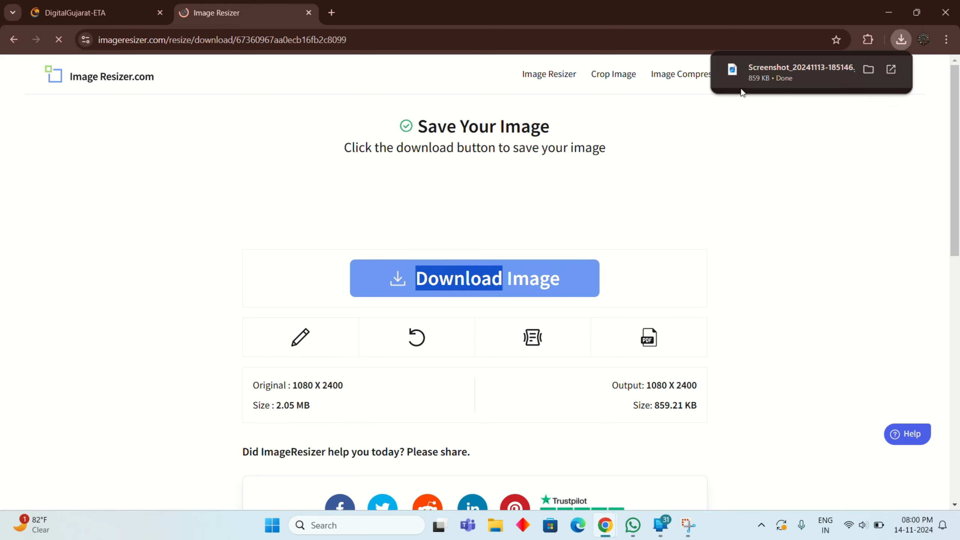
click(567, 208)
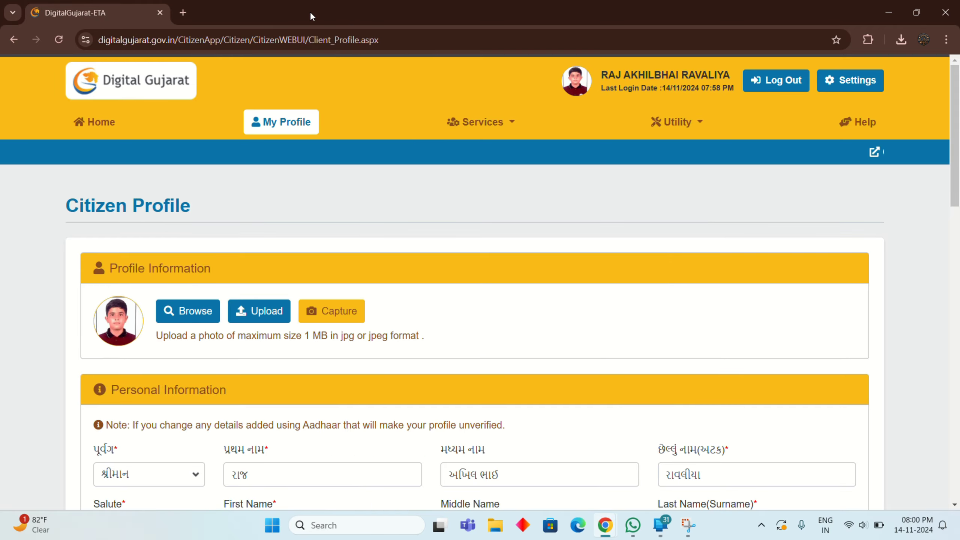
Step: Return to the Digital Gujarat citizen profile and examine the photo upload and Personal Information fields, including the date of birth calendar
click(309, 12)
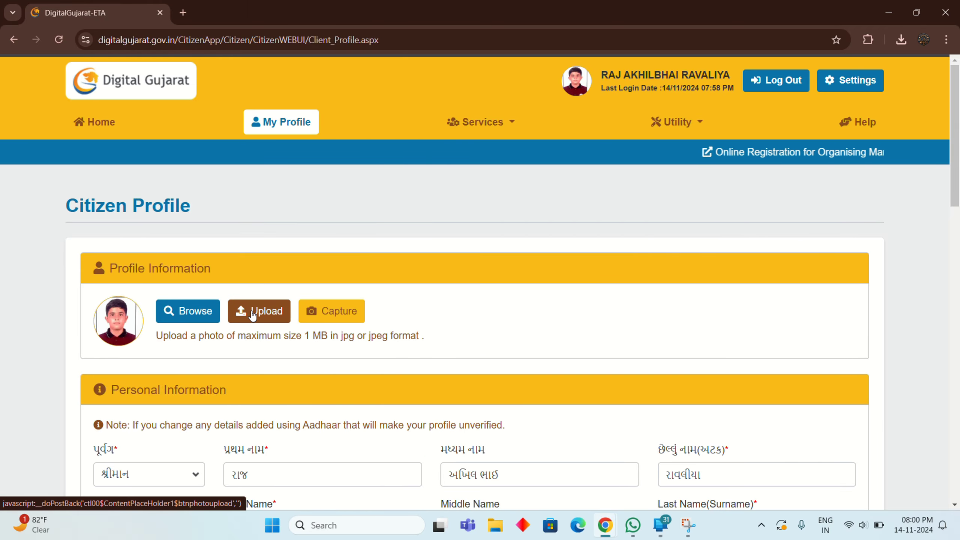
scroll(115, 362, down, 5)
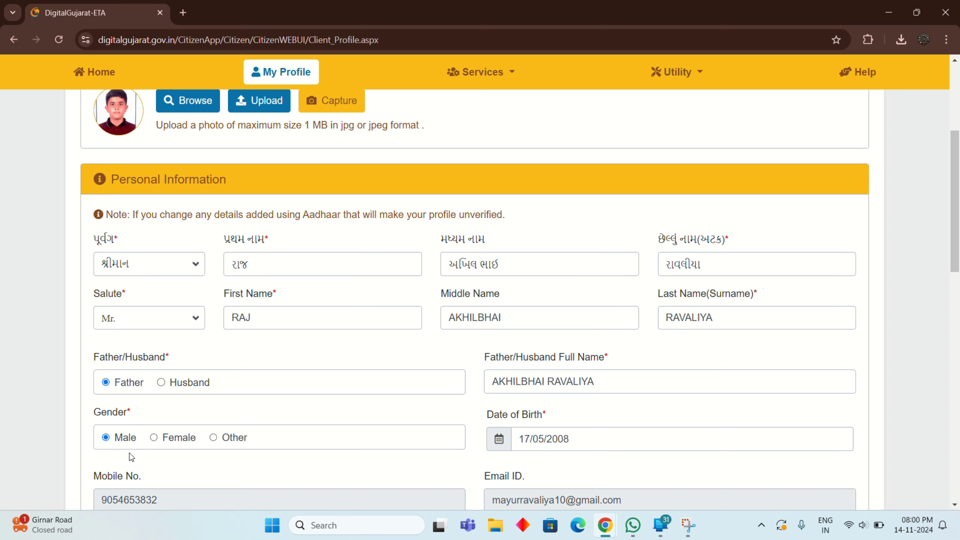
click(577, 441)
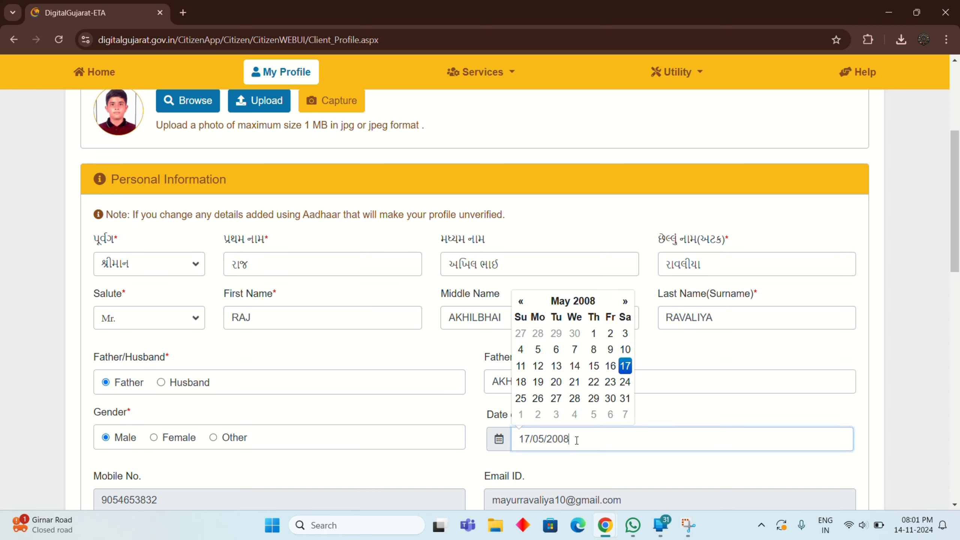
click(470, 447)
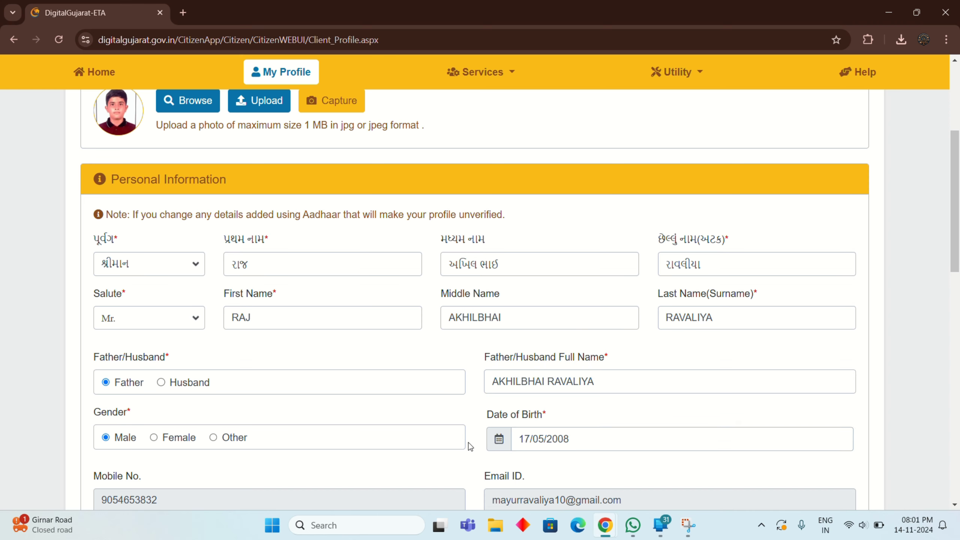
Step: Examine the Current Address fields, including the District, Rural/Urban and Village options, and the Permanent Address section of the citizen profile
scroll(468, 442, down, 3)
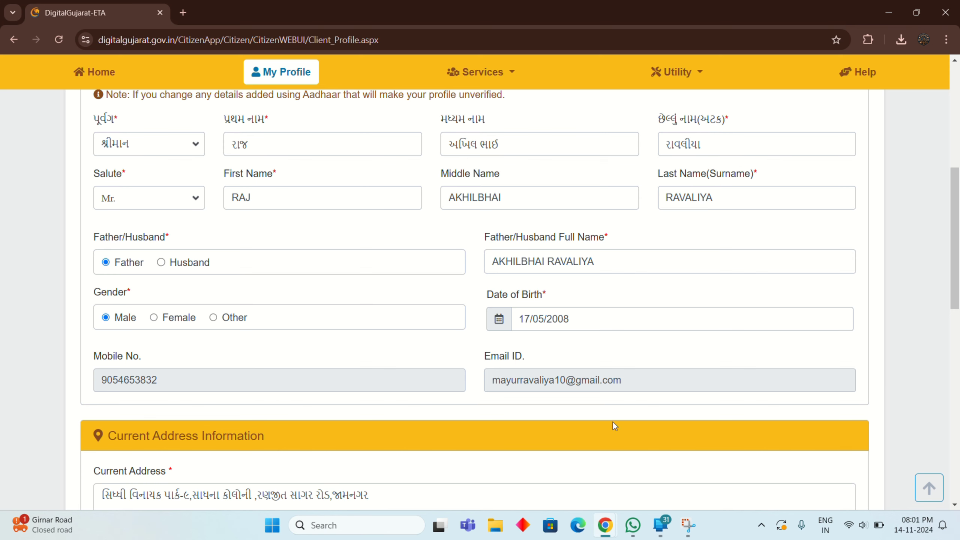
scroll(484, 465, down, 1)
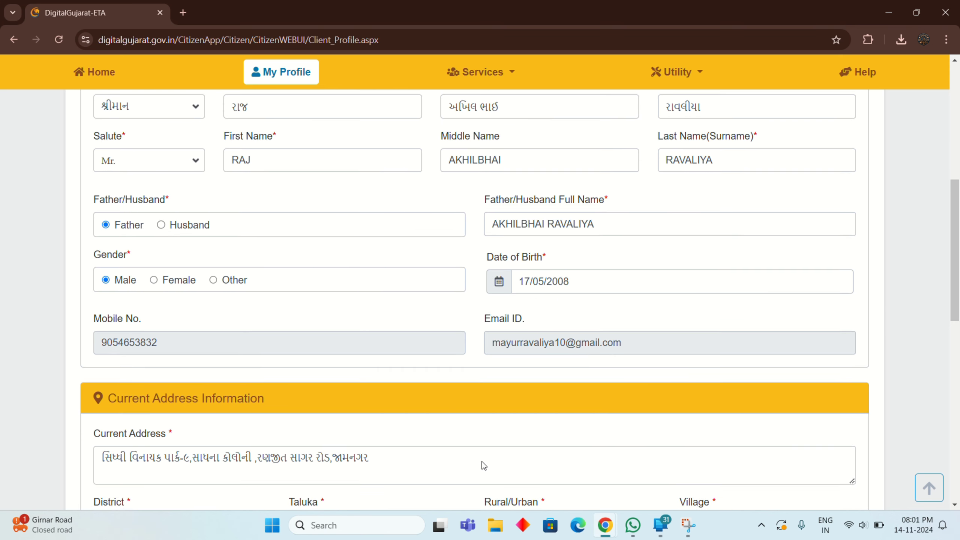
scroll(484, 465, down, 2)
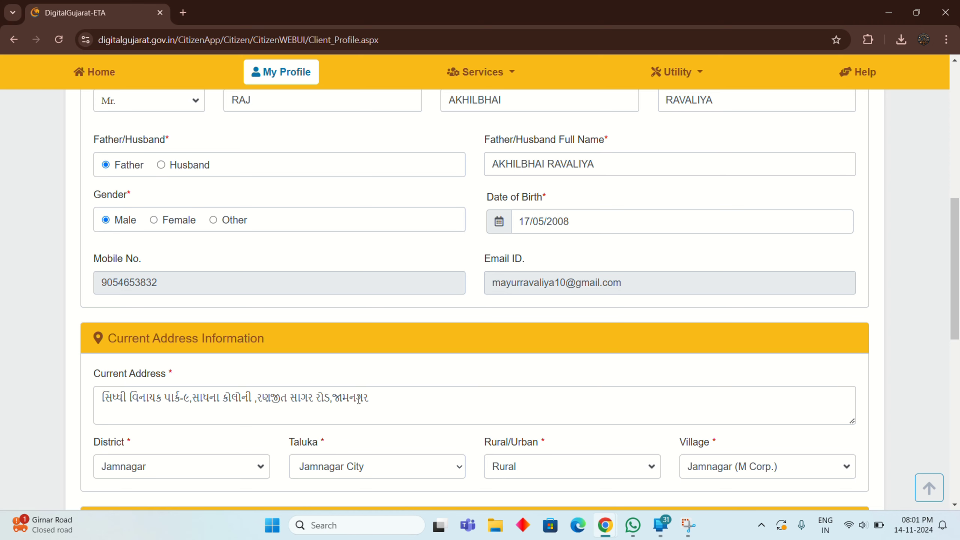
scroll(359, 400, down, 3)
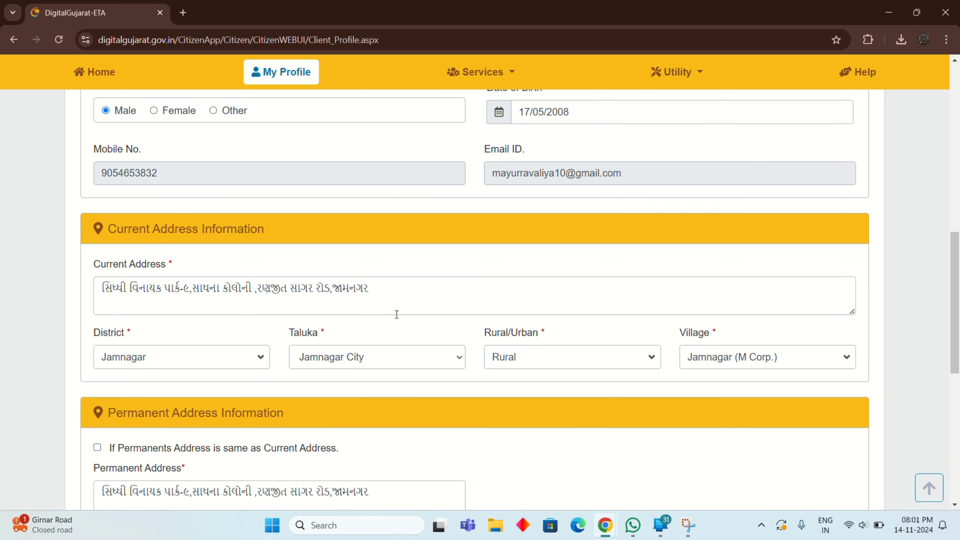
click(133, 357)
click(134, 357)
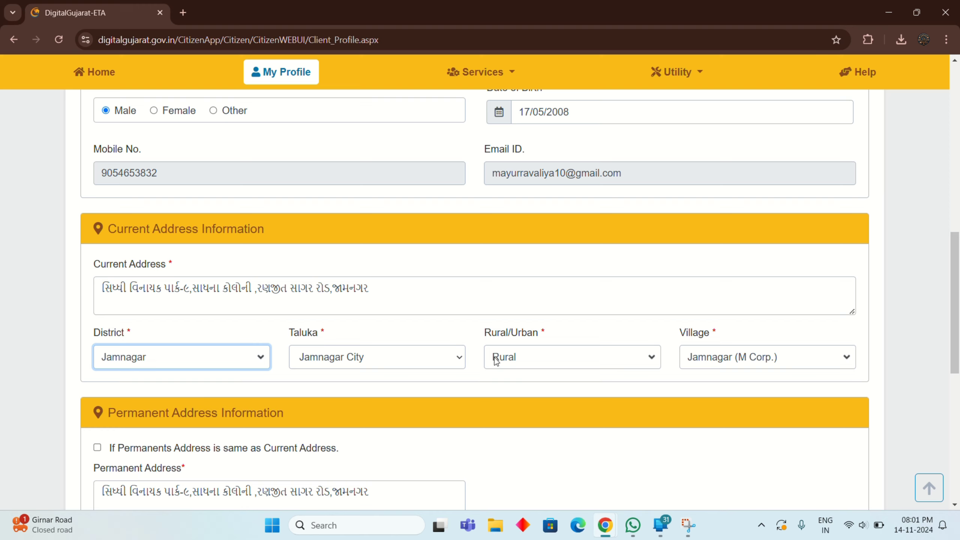
click(511, 363)
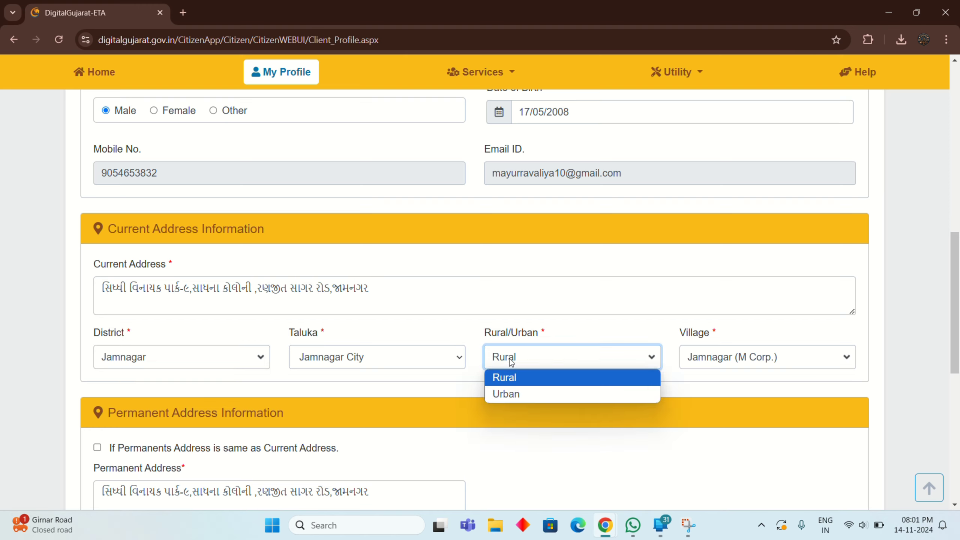
click(511, 362)
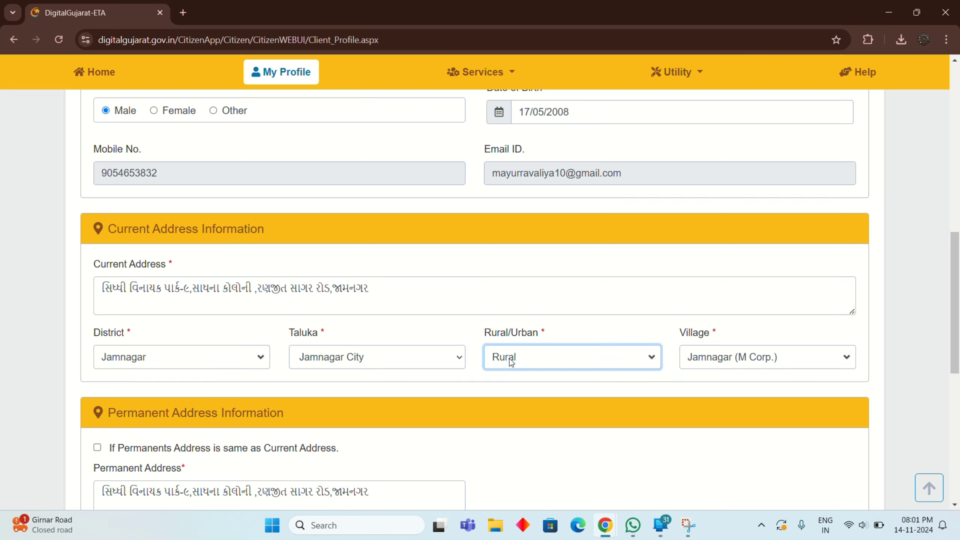
click(729, 357)
click(729, 357)
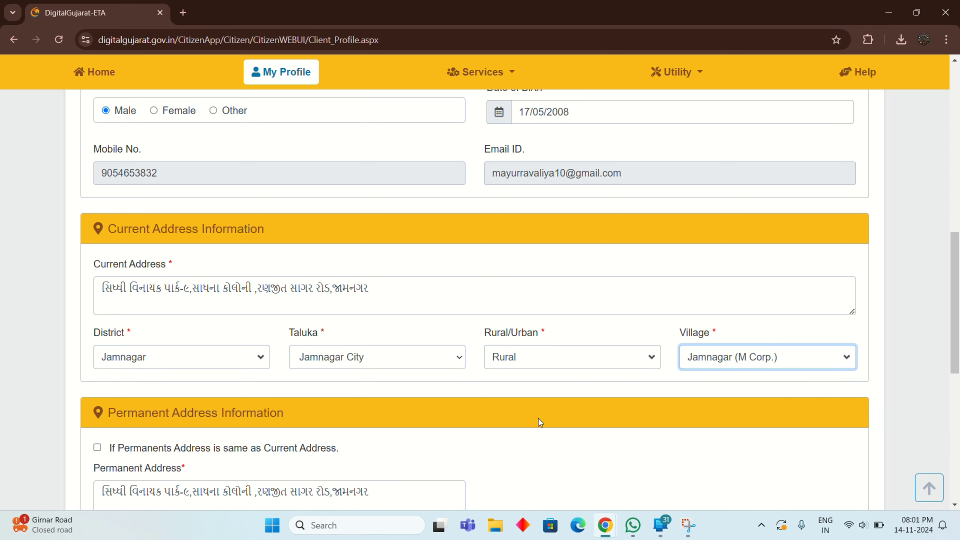
scroll(538, 418, down, 3)
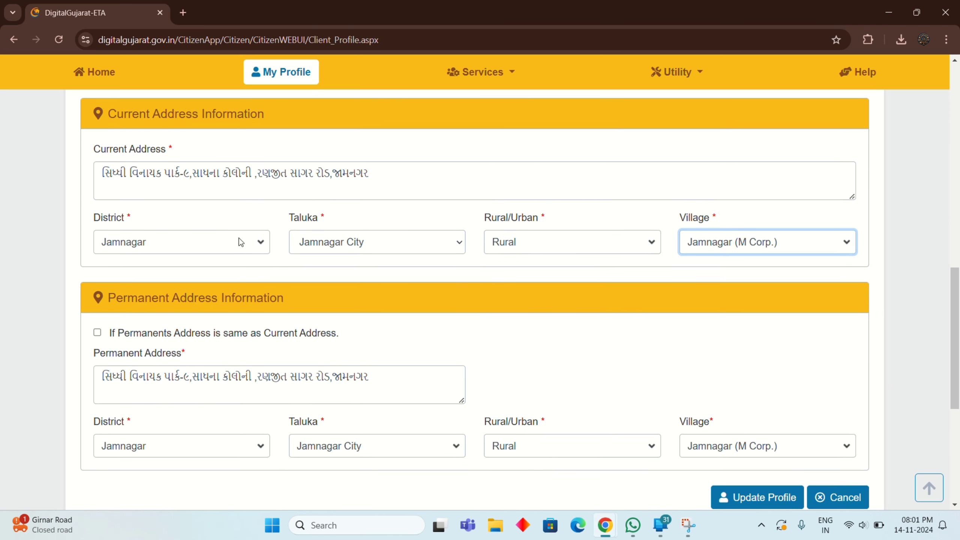
Step: Mark the permanent address as same as the current address and try to update the profile, cancelling the verification code request
click(97, 333)
scroll(336, 358, down, 3)
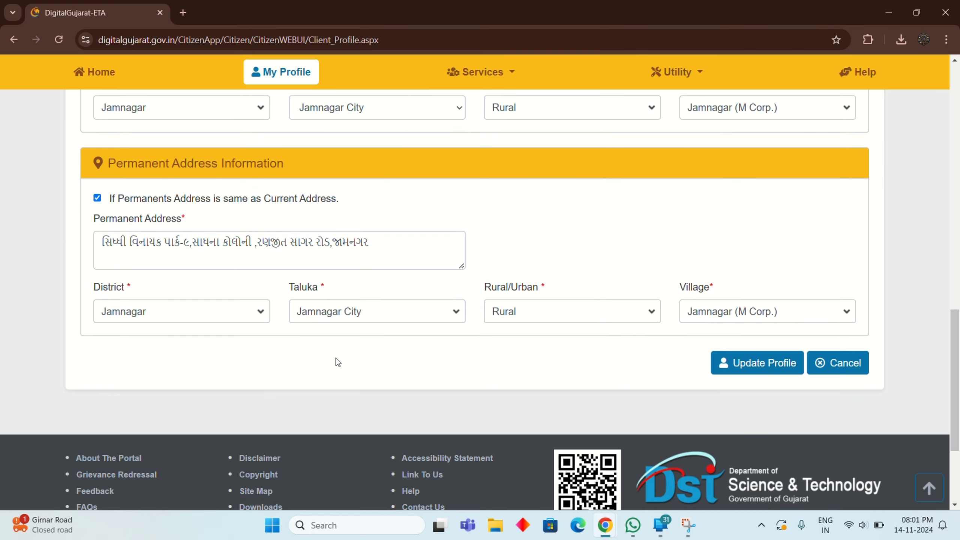
scroll(336, 358, down, 1)
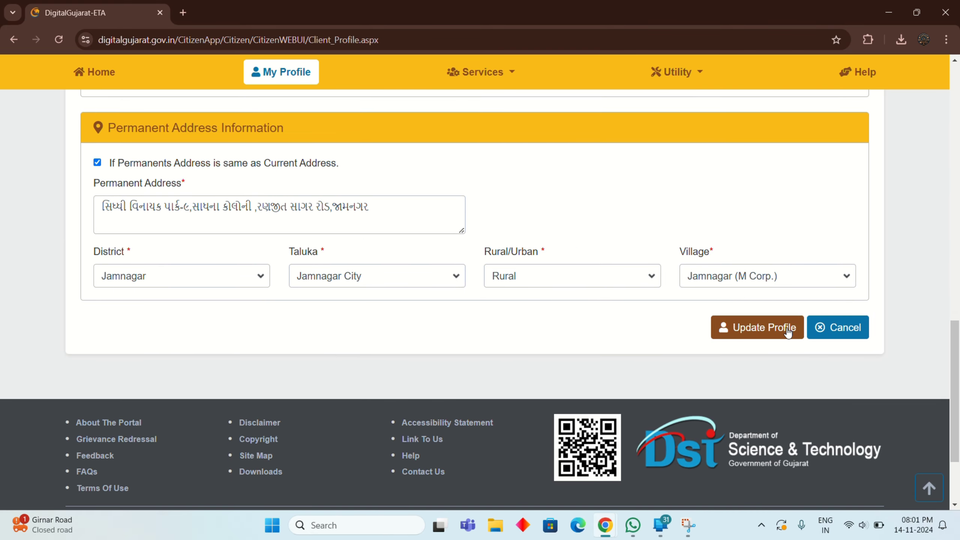
click(756, 332)
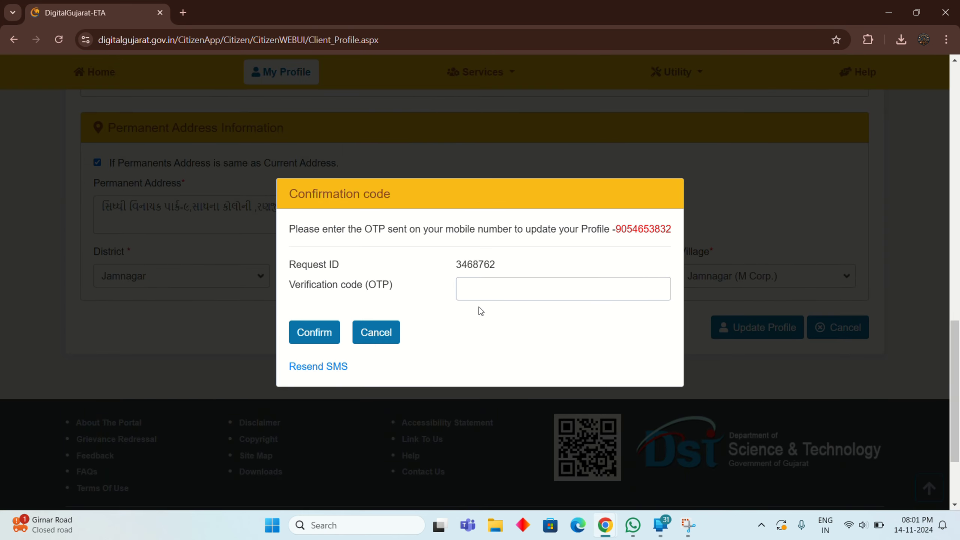
click(480, 298)
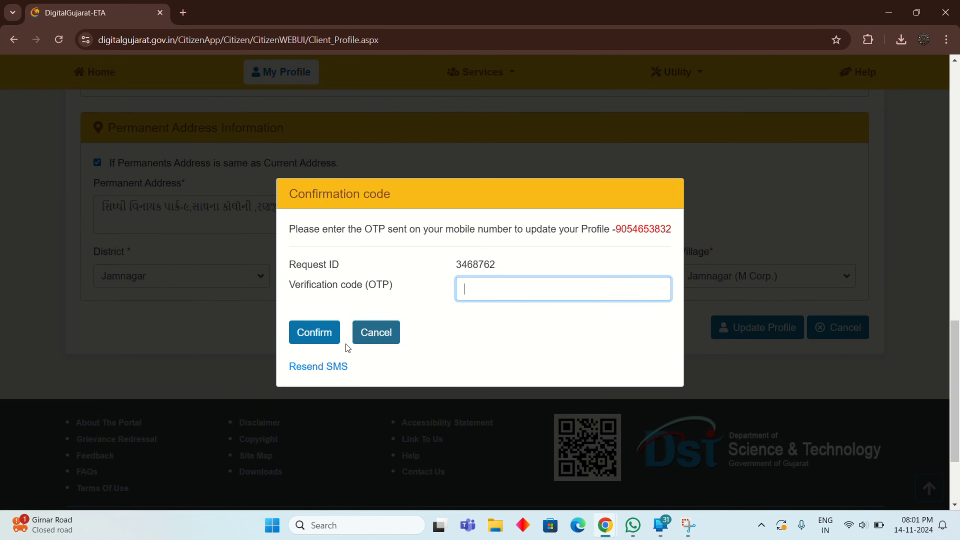
click(389, 339)
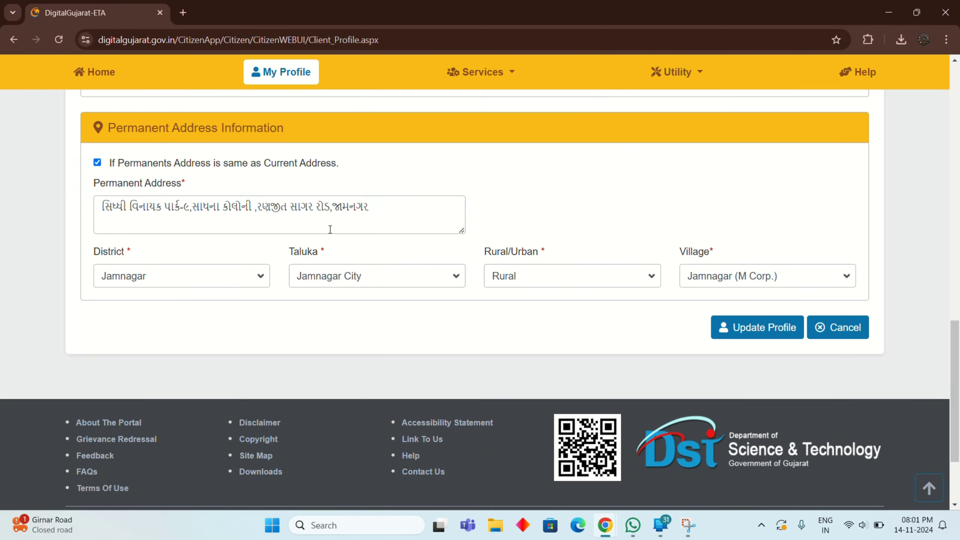
Step: Return to the portal's home page and open Scholarship Services
scroll(330, 229, up, 15)
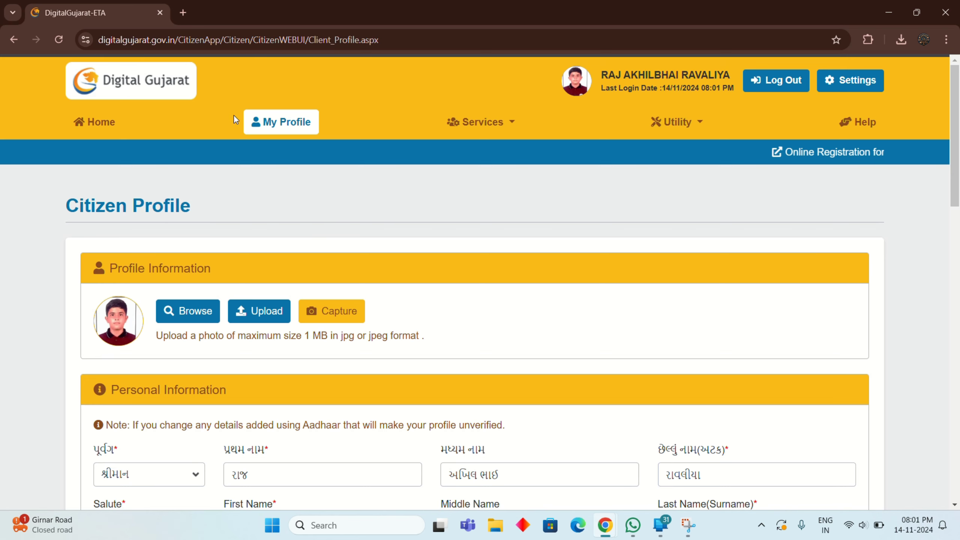
click(116, 122)
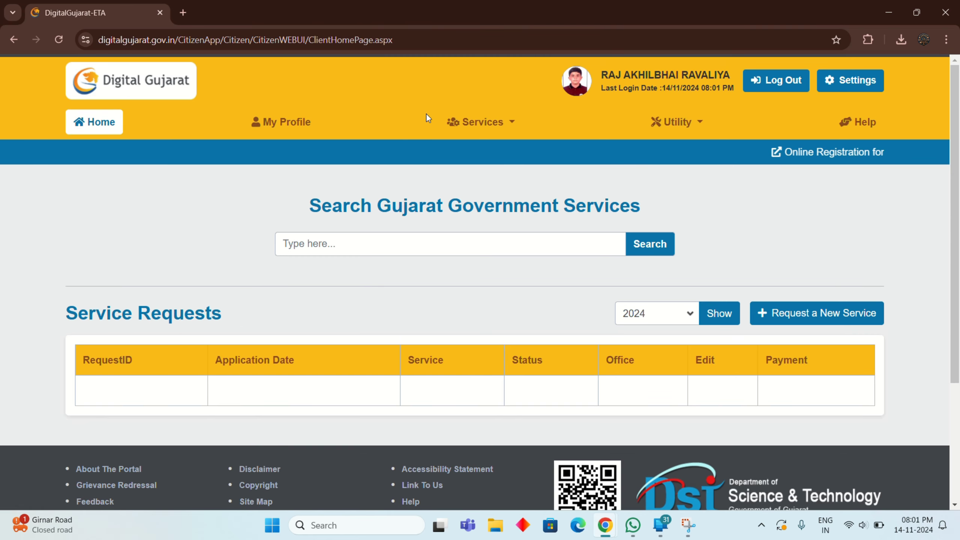
click(468, 129)
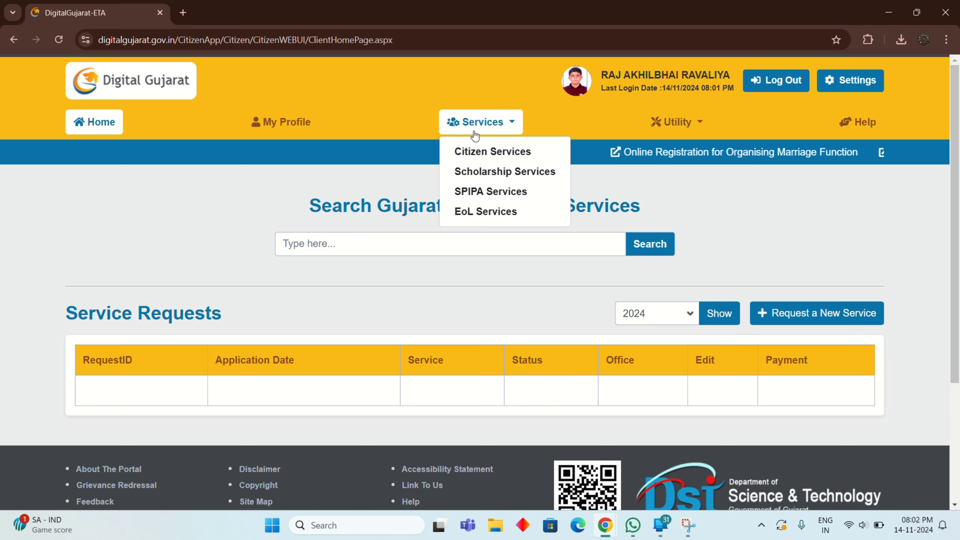
click(506, 175)
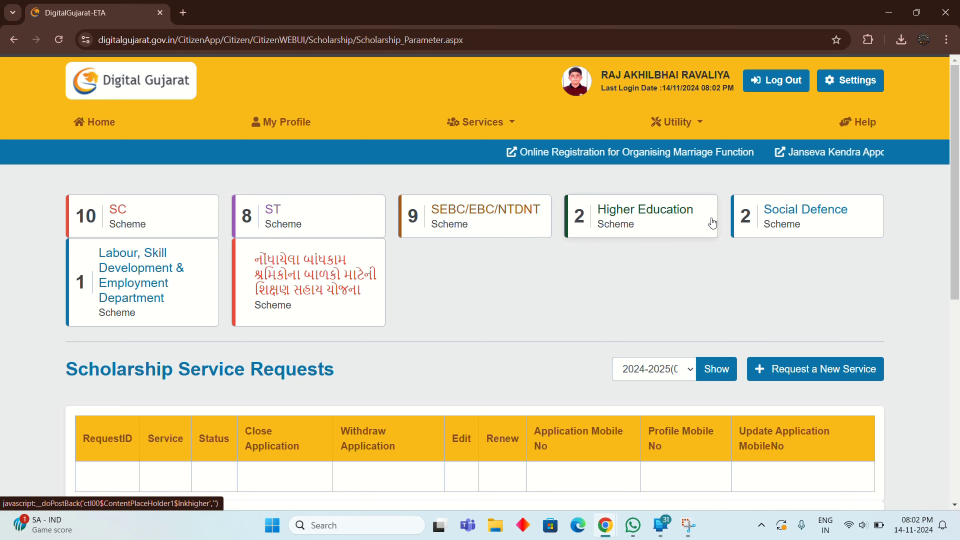
Step: Open the SEBC/EBC/NTDNT schemes and set the financial year to 2024-2025
click(461, 213)
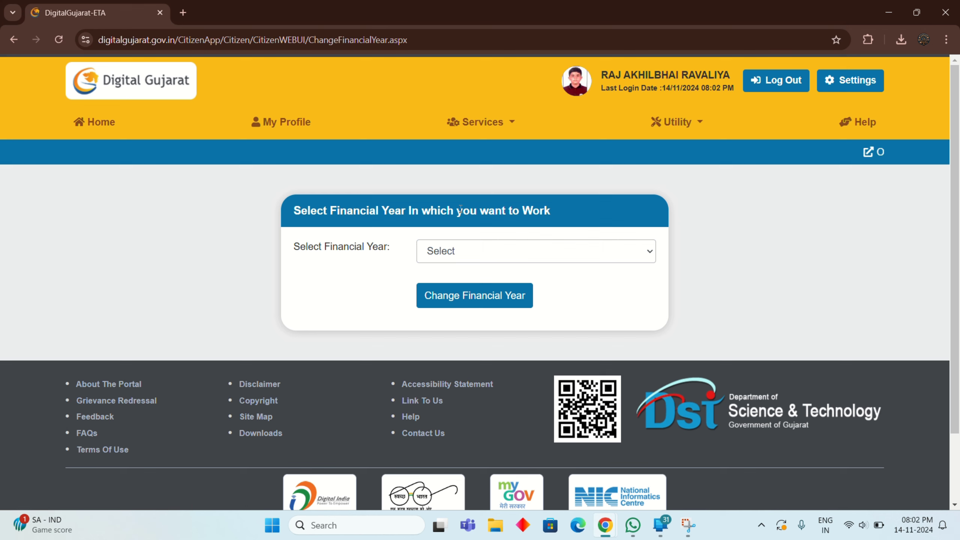
click(462, 251)
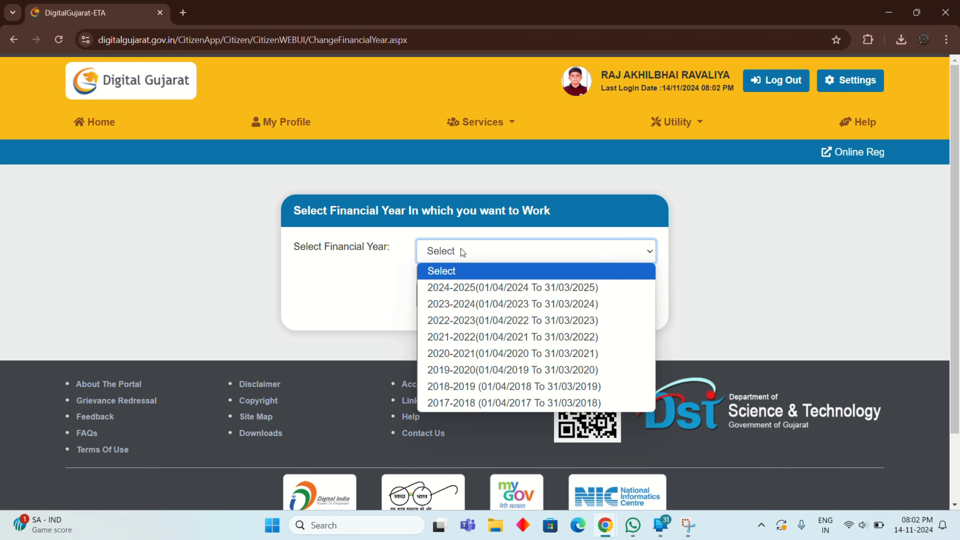
click(469, 289)
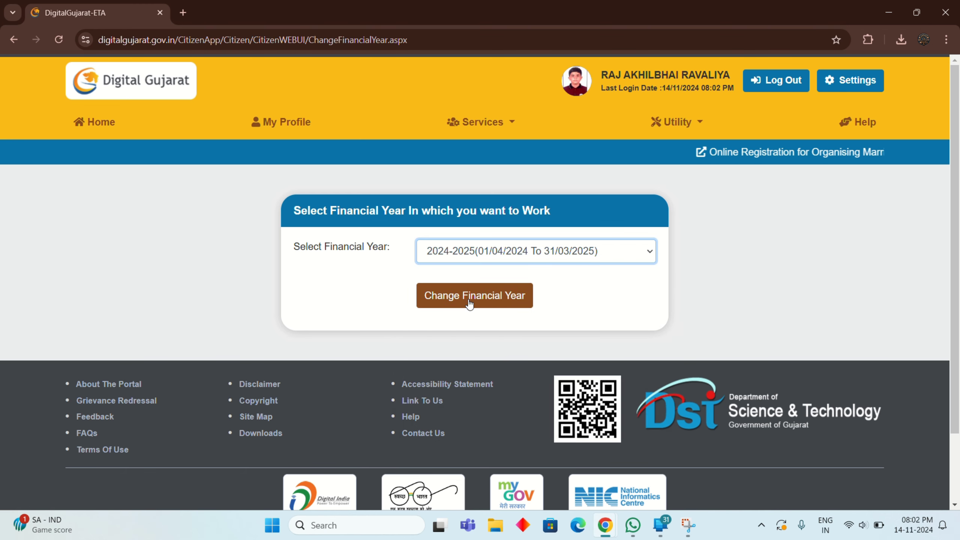
click(469, 303)
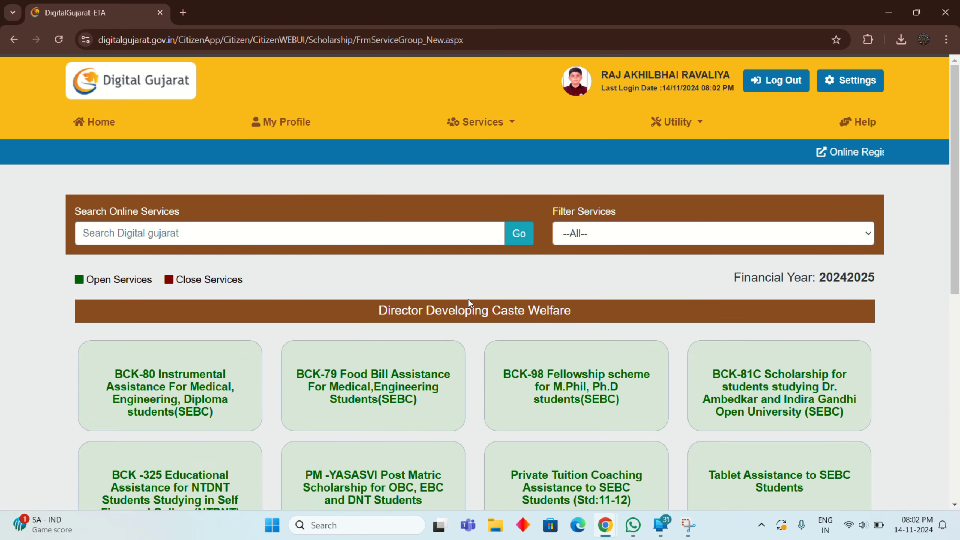
Step: Choose the PM-YASASVI Post Matric Scholarship for OBC, EBC and DNT Students and continue to its application form
scroll(468, 300, down, 5)
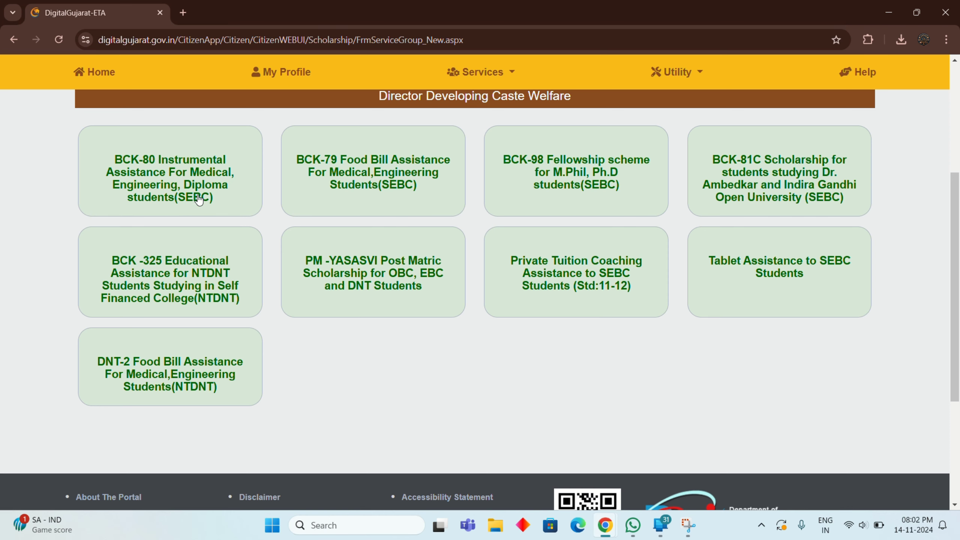
scroll(212, 192, up, 1)
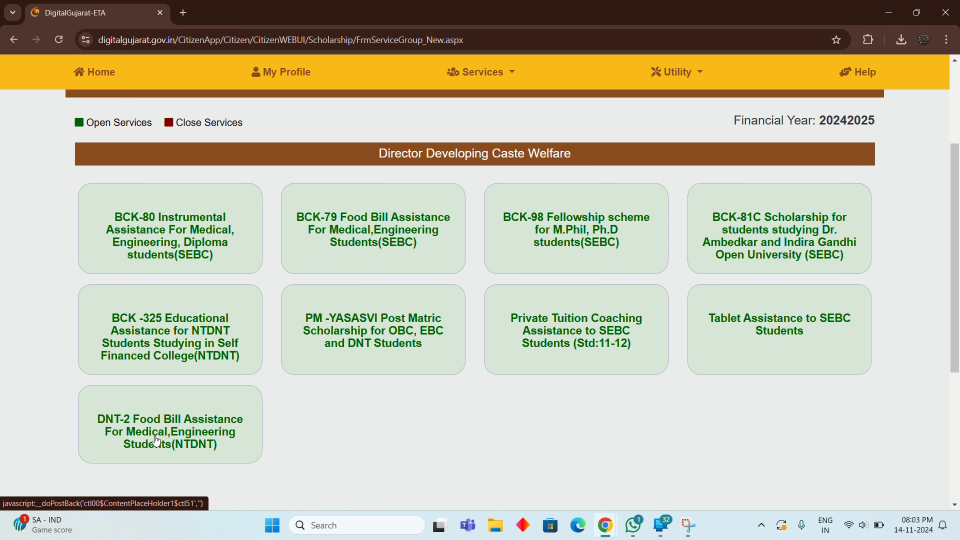
scroll(156, 440, up, 1)
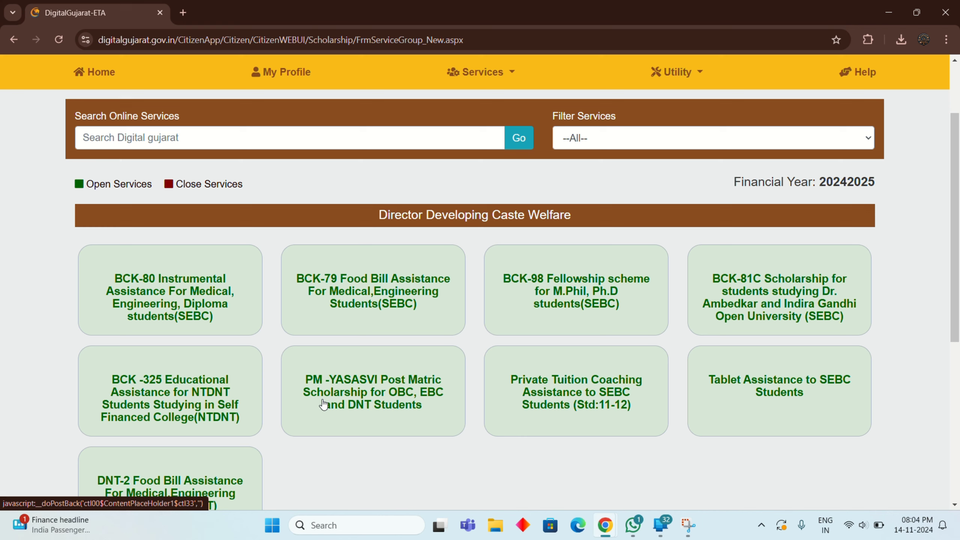
click(343, 379)
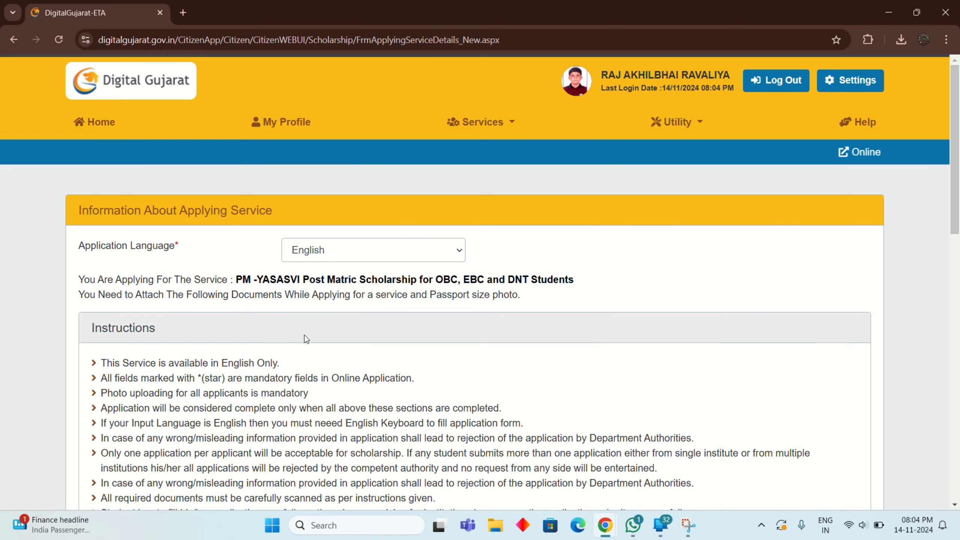
scroll(320, 315, down, 15)
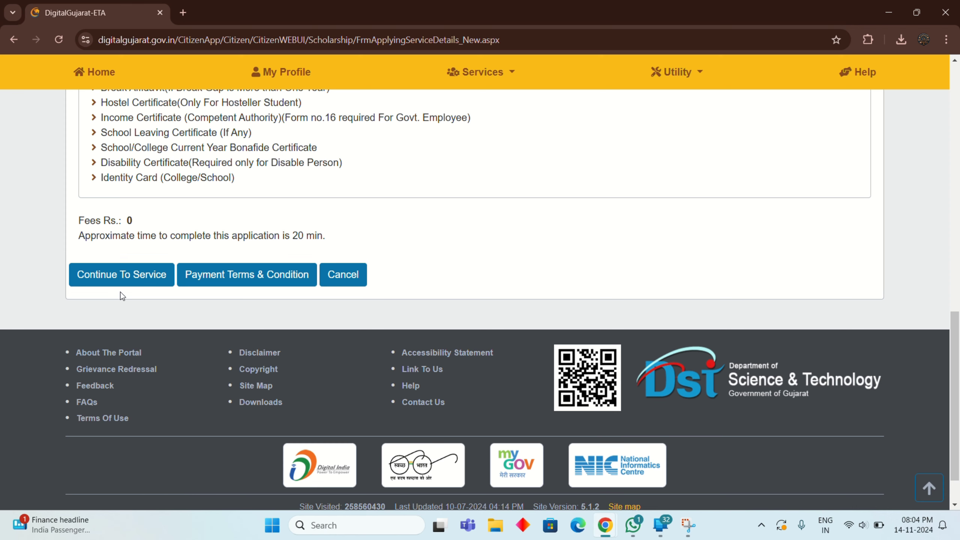
click(121, 282)
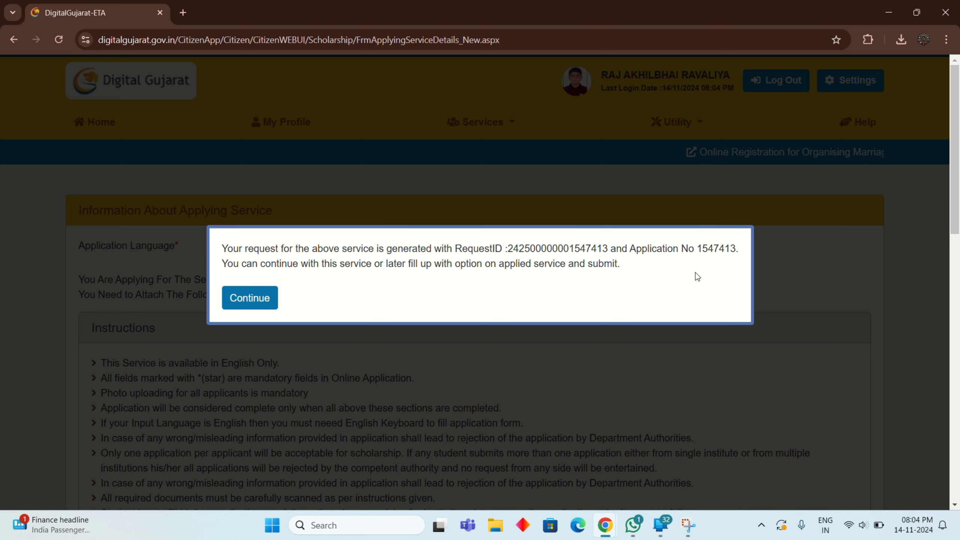
click(236, 298)
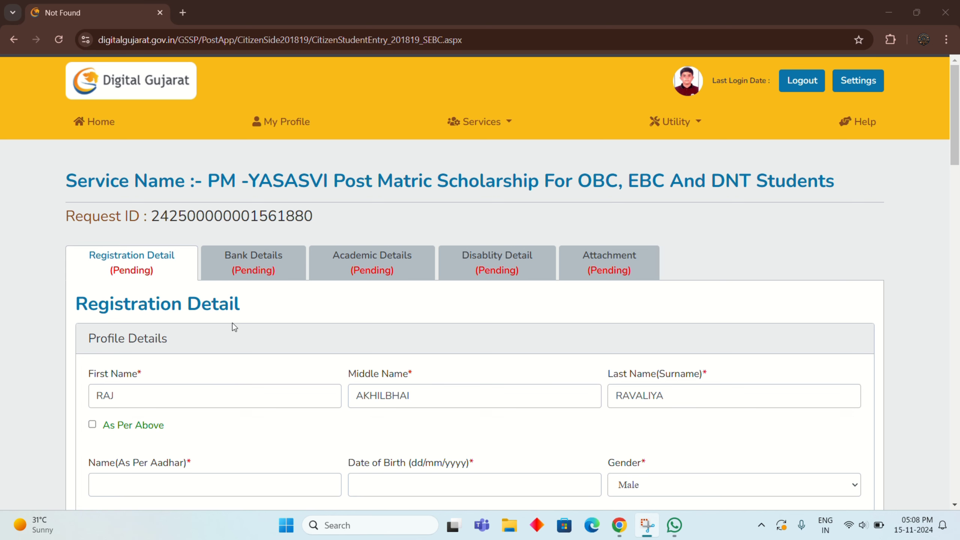
Step: Examine the scholarship application's sections and the Profile Details fields of Registration Detail
scroll(368, 271, down, 2)
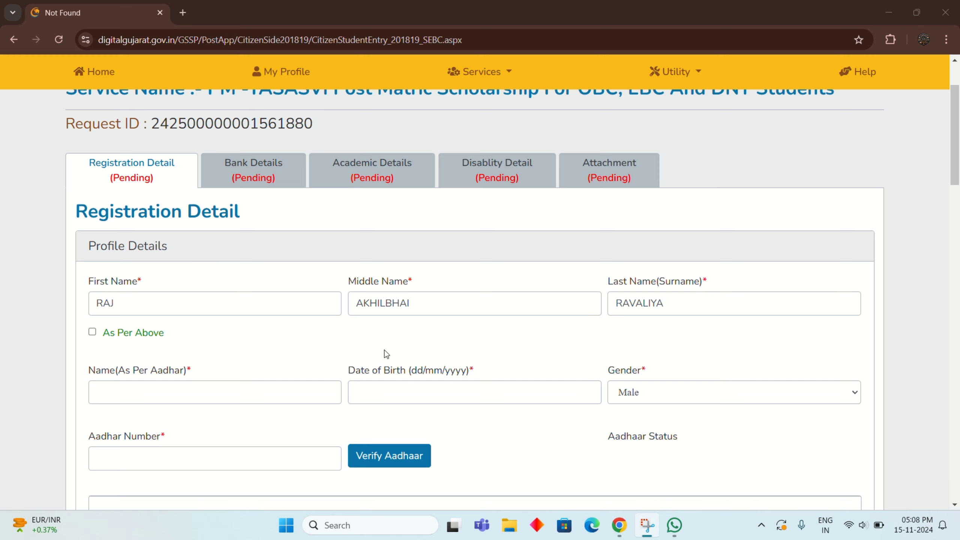
scroll(269, 304, down, 2)
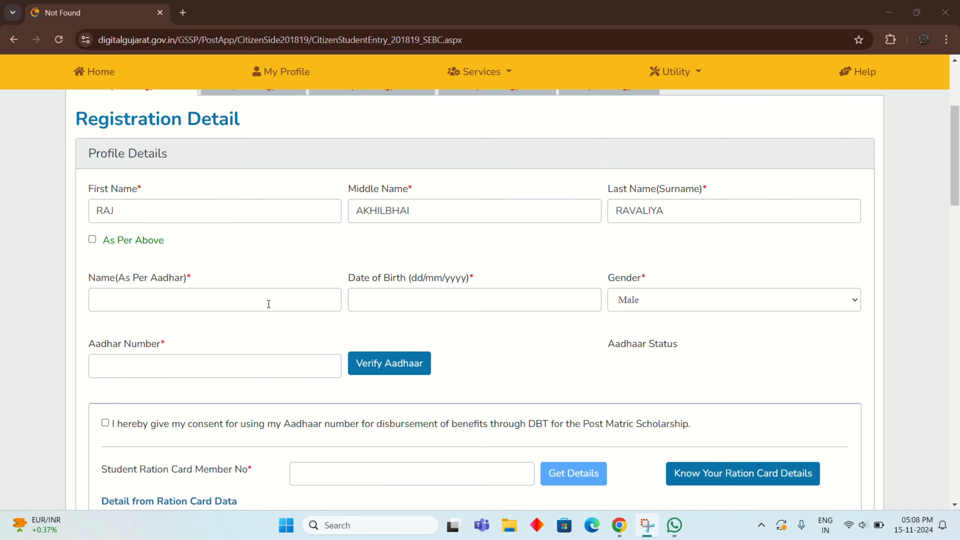
scroll(239, 256, up, 3)
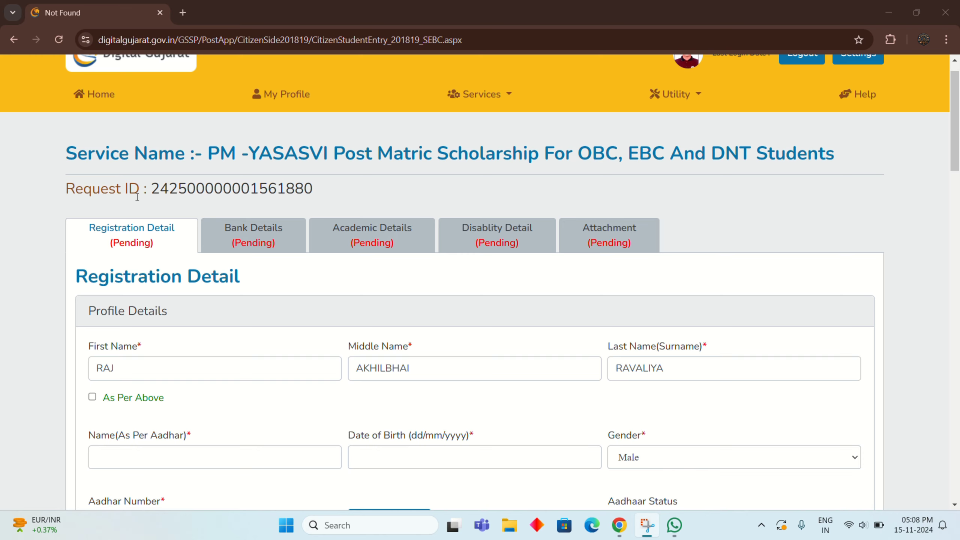
scroll(200, 250, down, 3)
scroll(199, 245, up, 2)
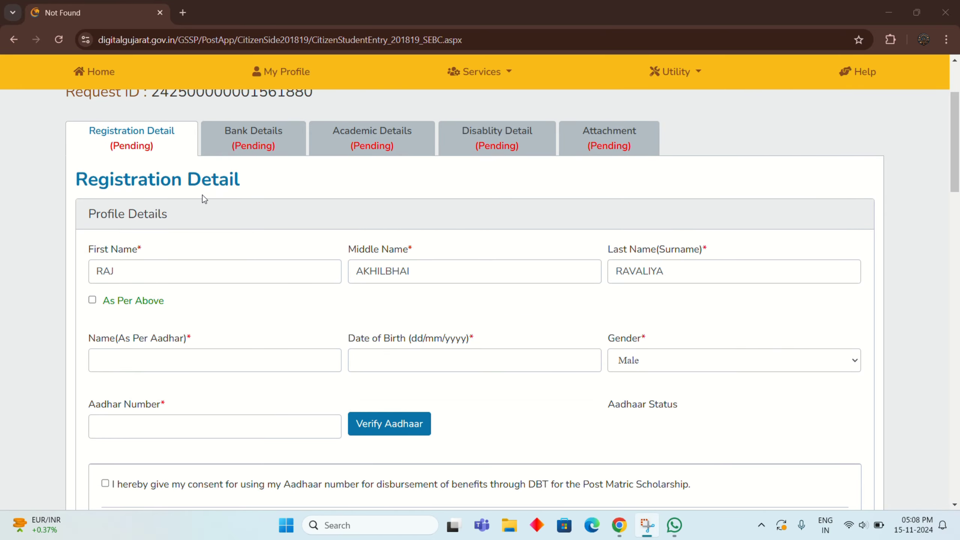
scroll(203, 195, up, 1)
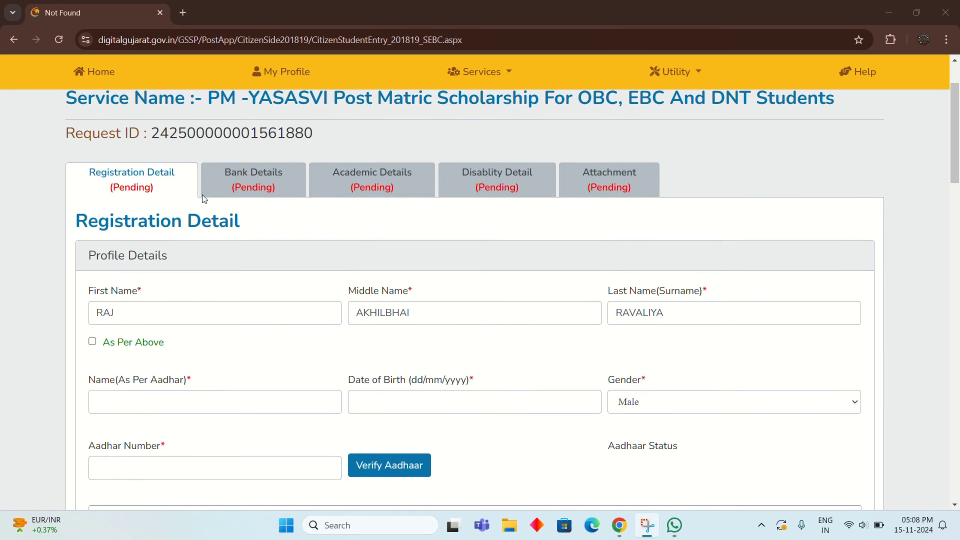
scroll(202, 195, down, 2)
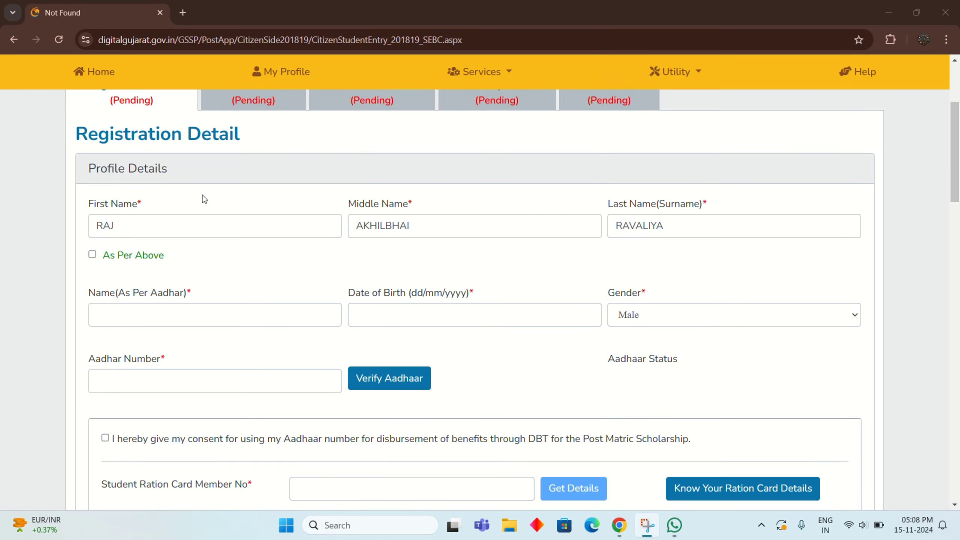
Step: Enter the student's name as per Aadhaar, date of birth and Aadhaar number, and verify the Aadhaar
click(151, 307)
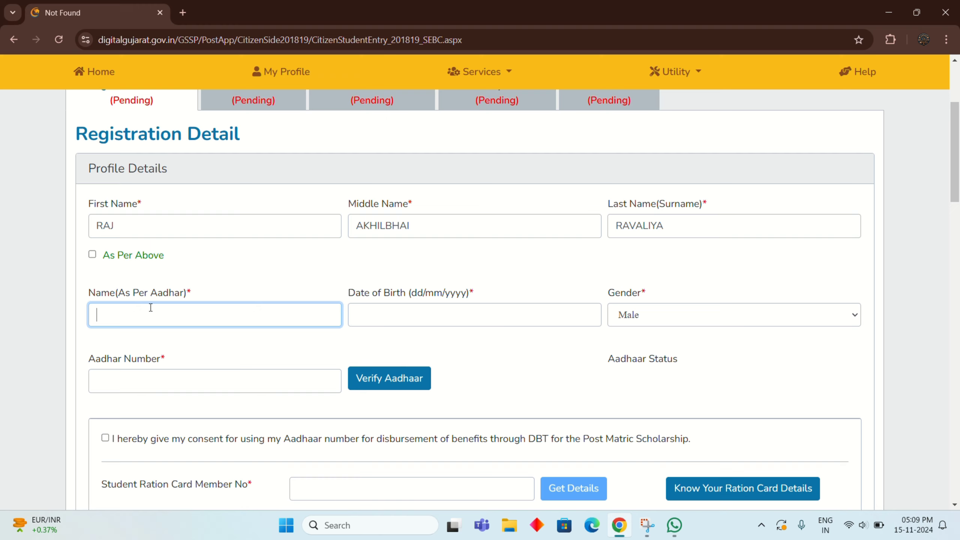
click(378, 315)
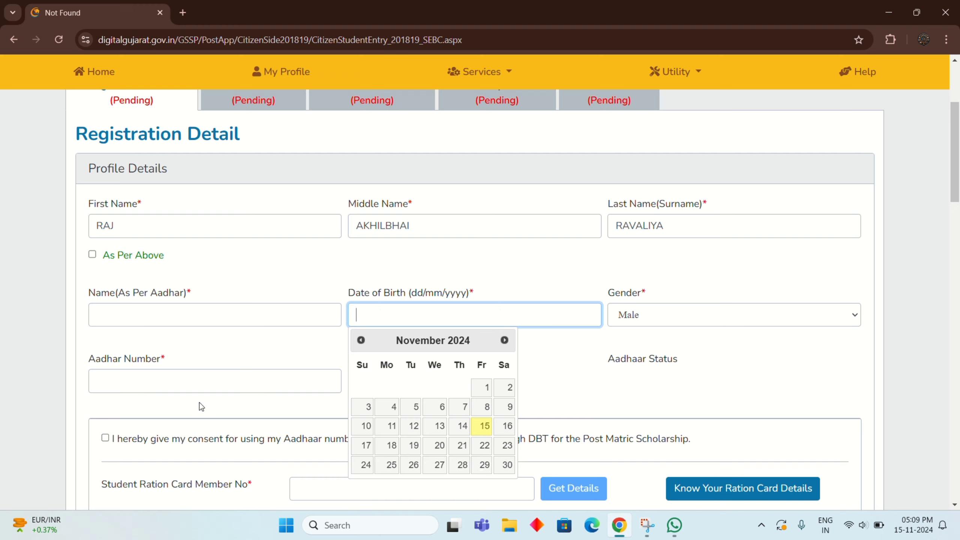
click(185, 384)
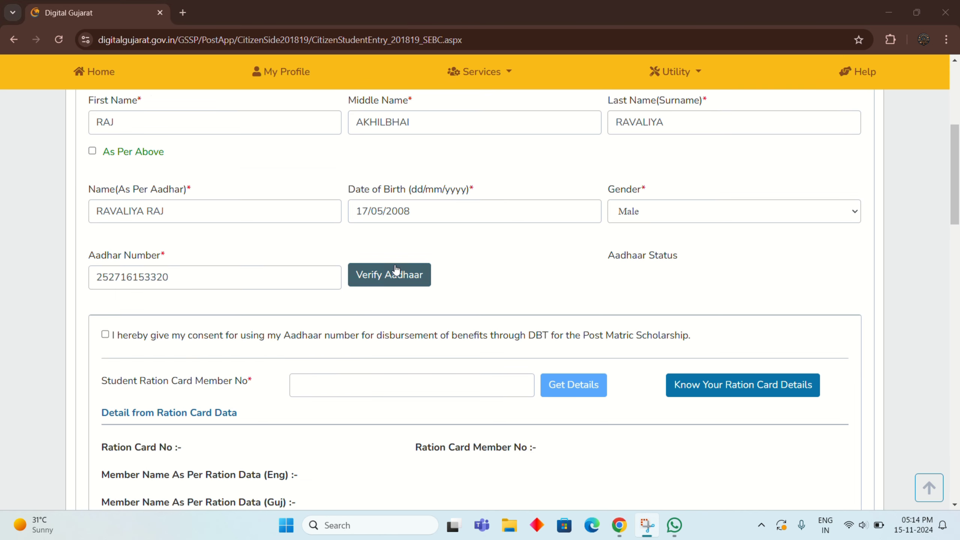
click(393, 276)
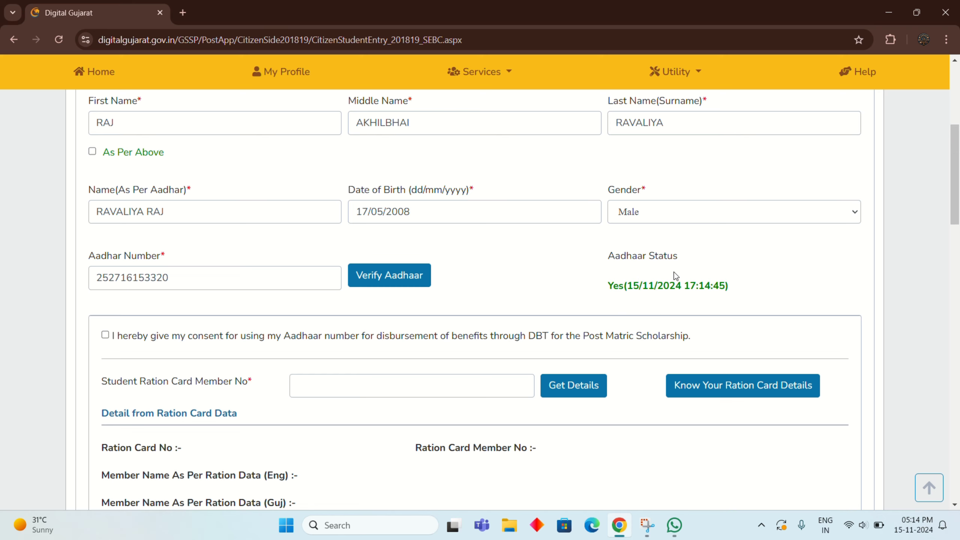
Step: Give consent for using the Aadhaar number for DBT disbursement and activate the Student Ration Card Member No field
scroll(615, 311, down, 2)
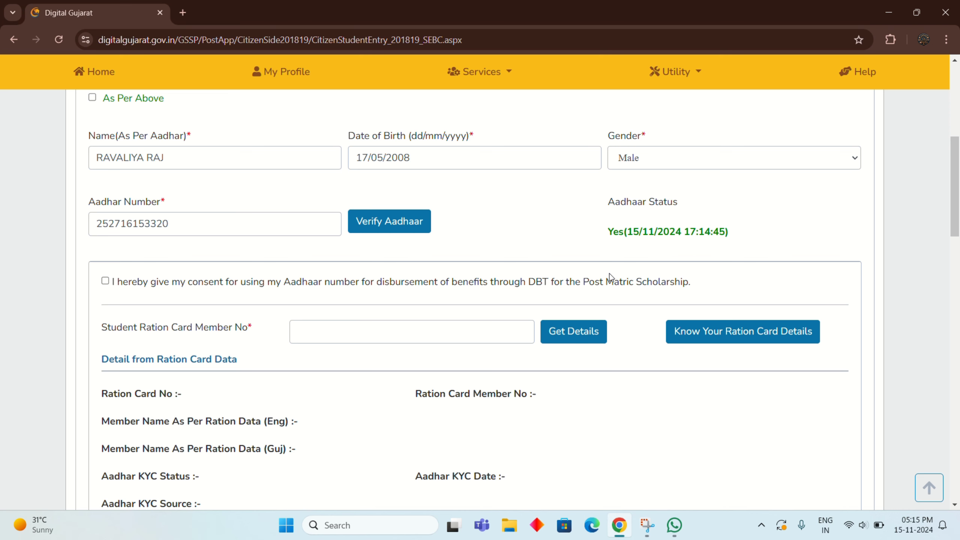
scroll(611, 275, down, 2)
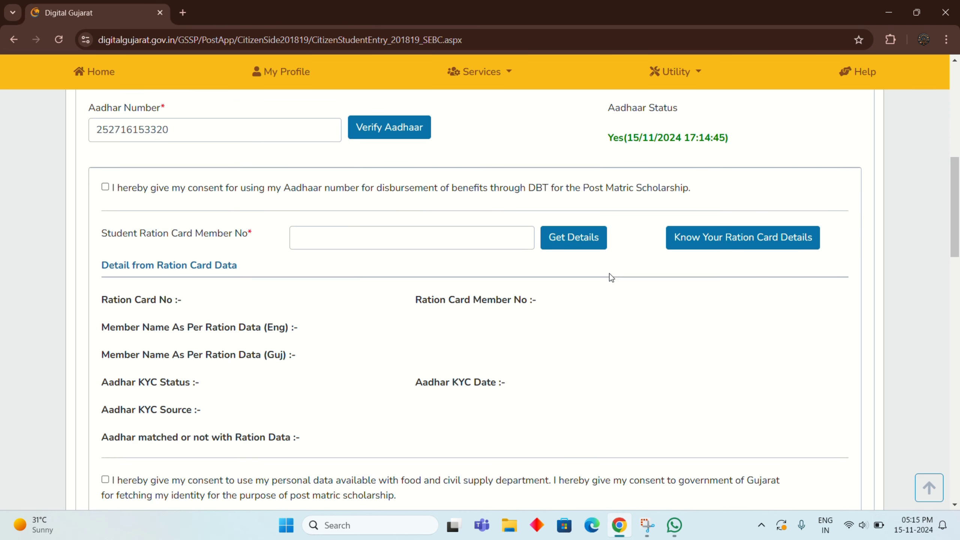
click(105, 187)
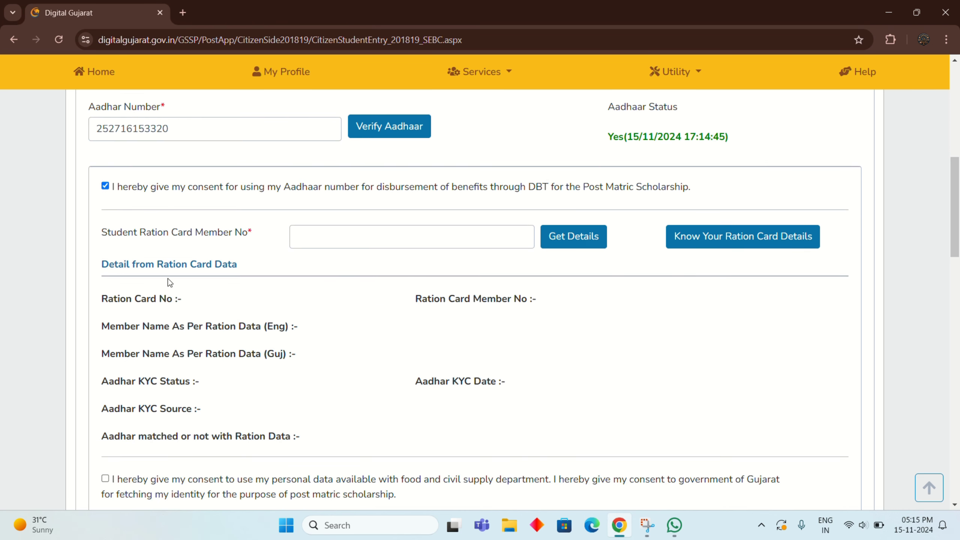
click(313, 234)
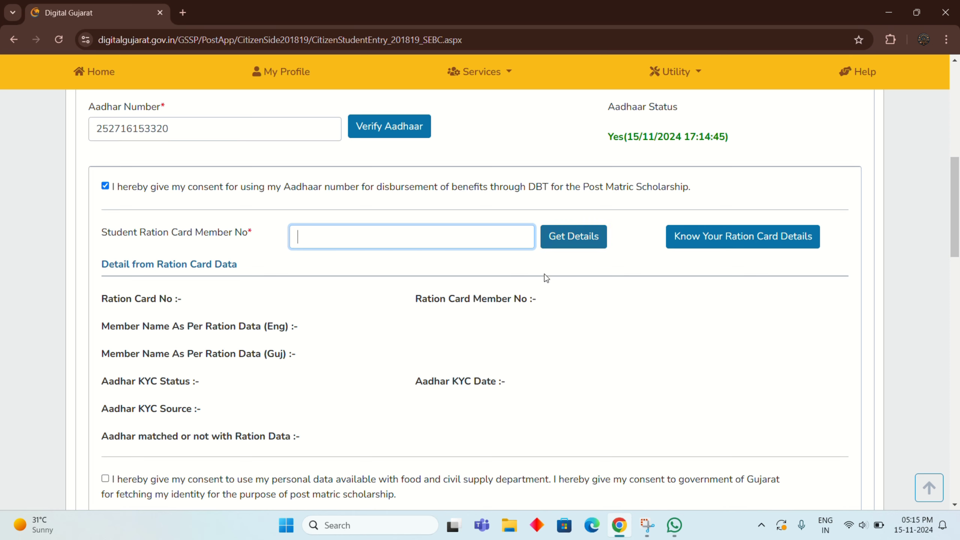
scroll(506, 308, down, 4)
scroll(382, 405, down, 10)
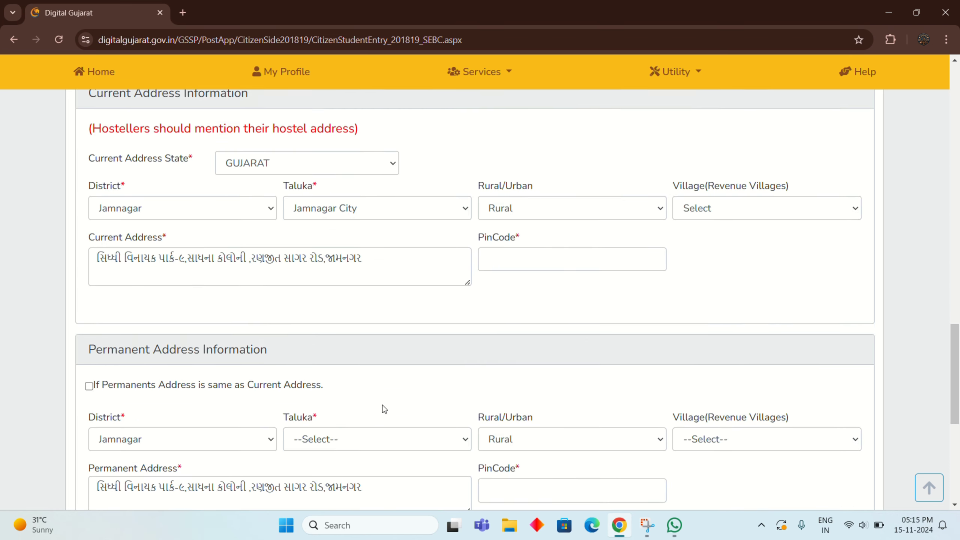
scroll(382, 405, down, 4)
scroll(285, 355, up, 20)
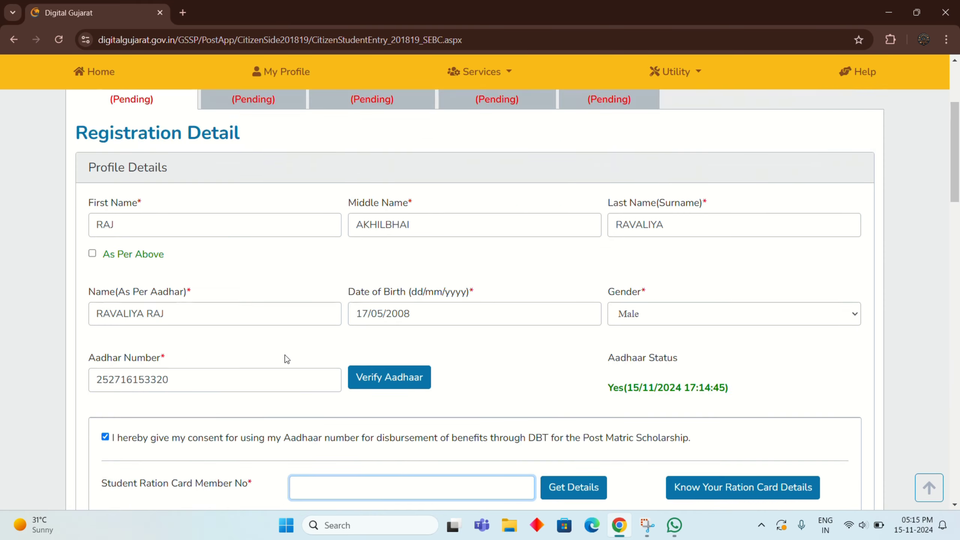
scroll(285, 356, down, 5)
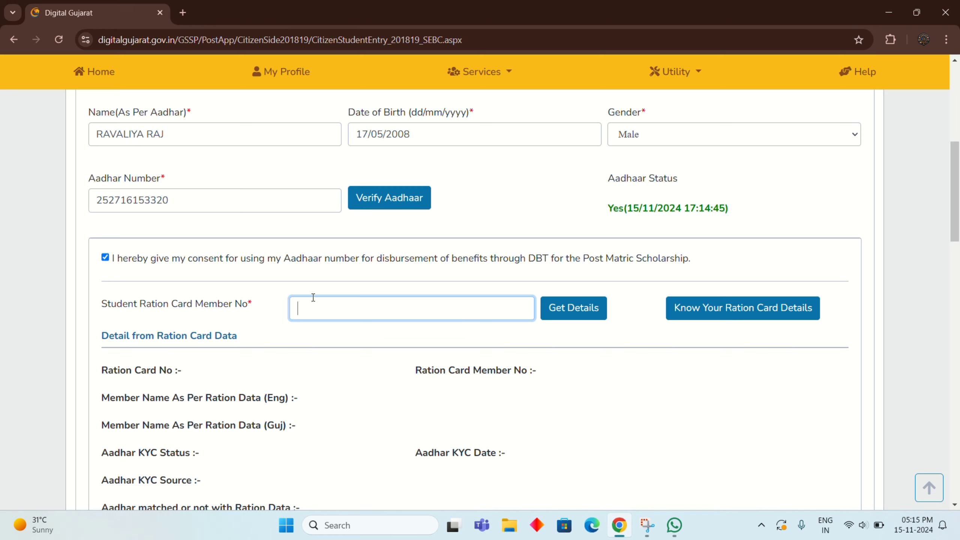
Step: Search Google for nfsa in a new browser tab and open the NFSA website
click(184, 12)
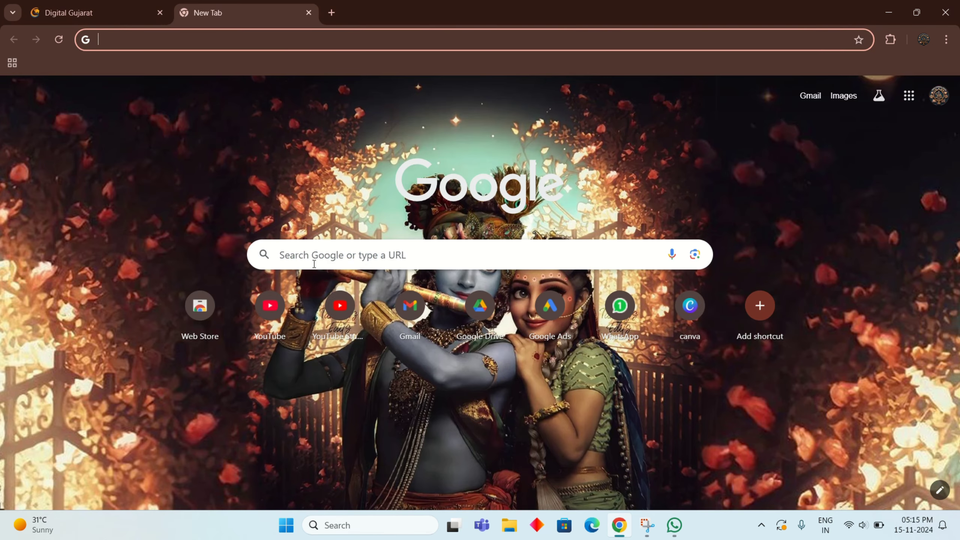
click(314, 261)
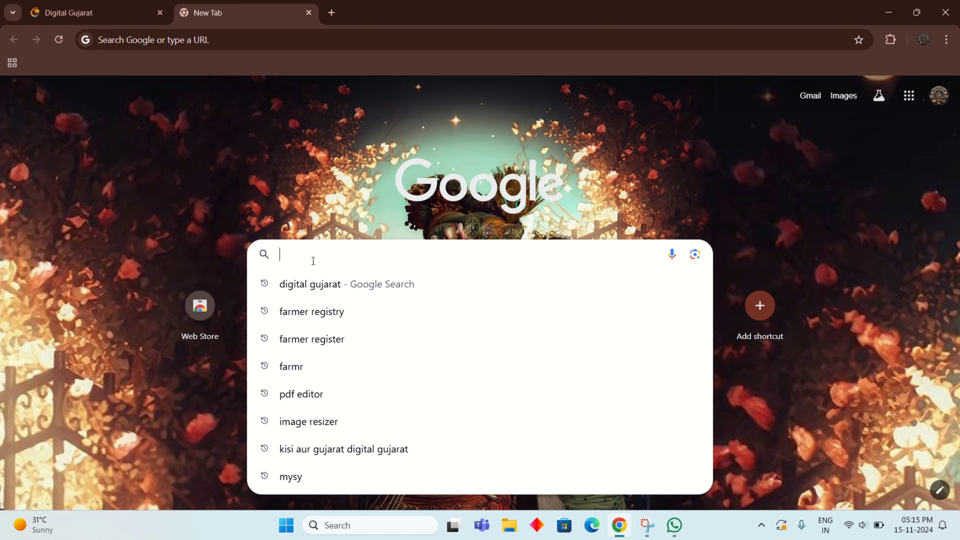
text(nfs)
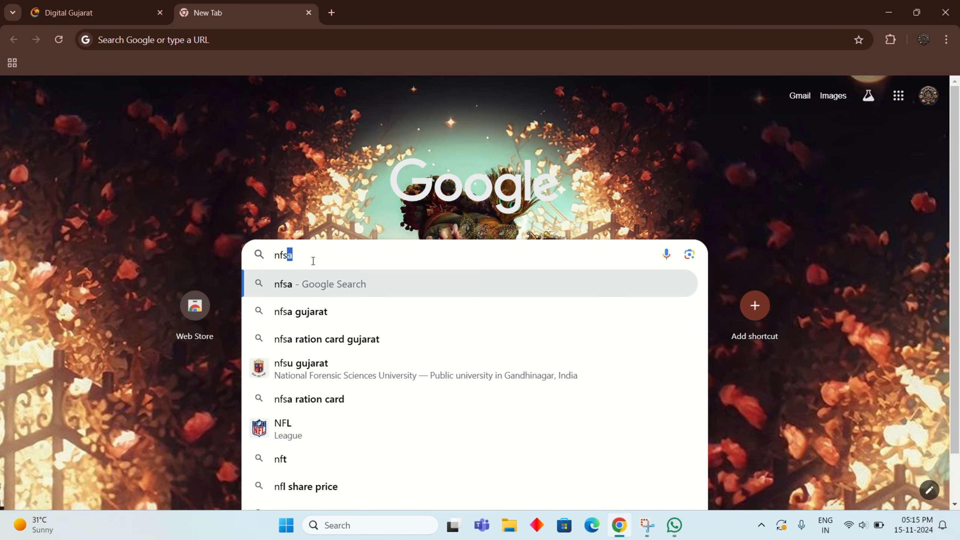
text(a)
key(Return)
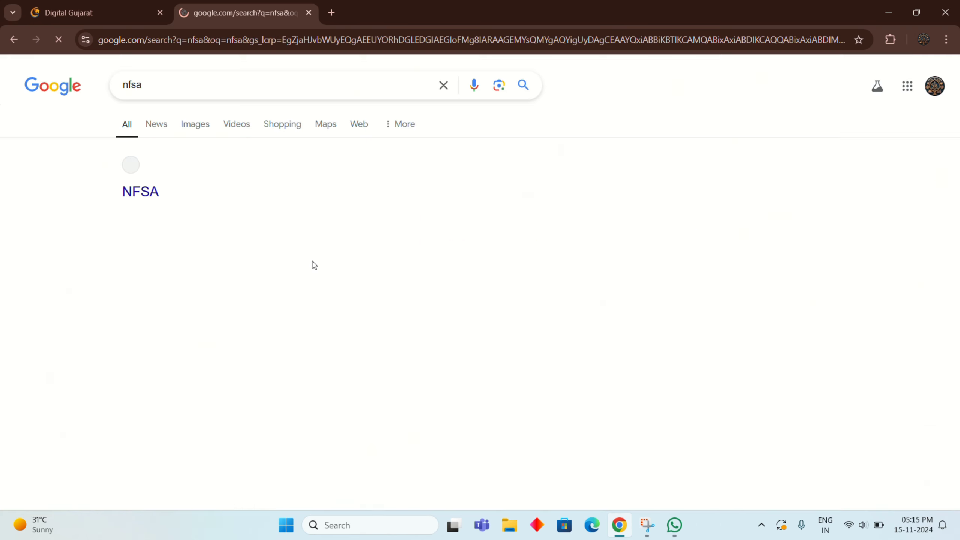
click(152, 197)
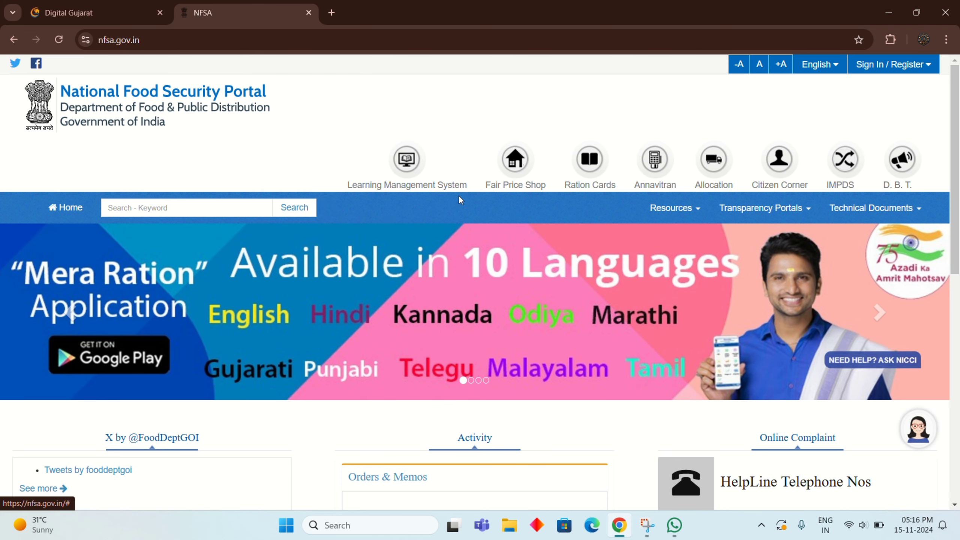
Step: Open the Know Your Ration Card Status page from the portal's Citizen Corner
mouse_move(465, 159)
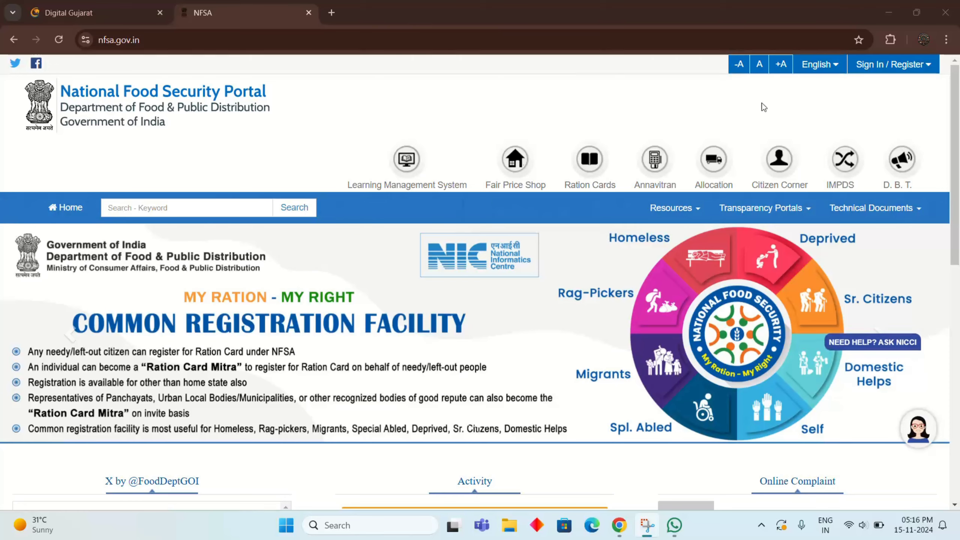
mouse_move(777, 178)
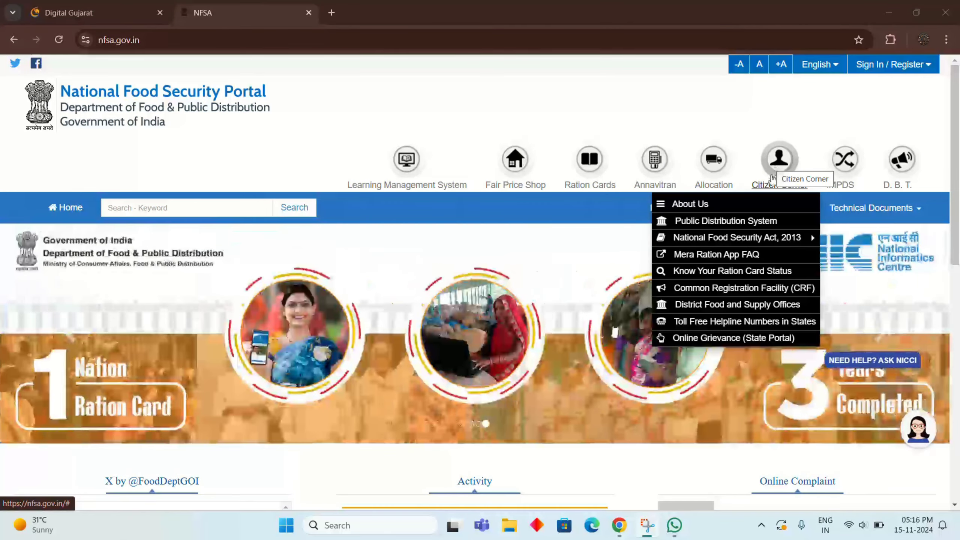
mouse_move(733, 245)
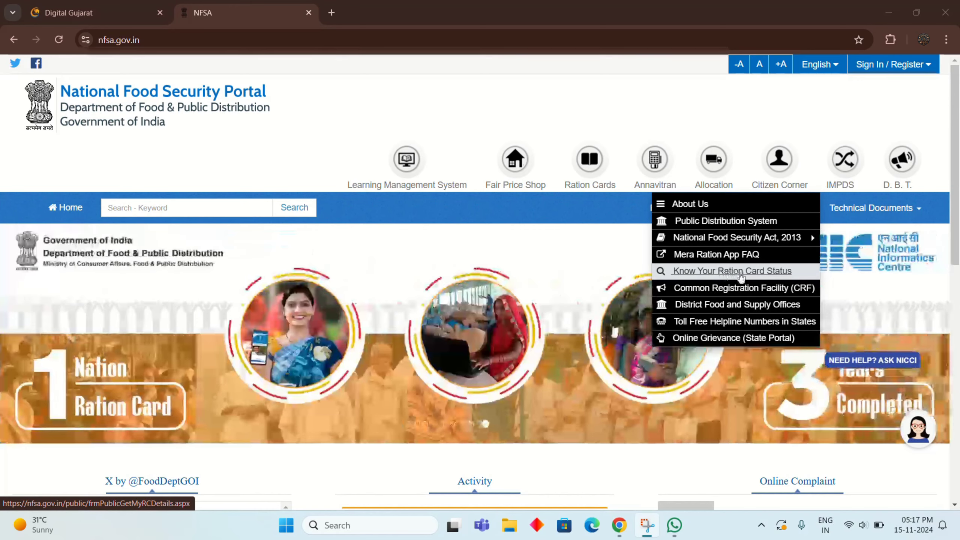
click(739, 276)
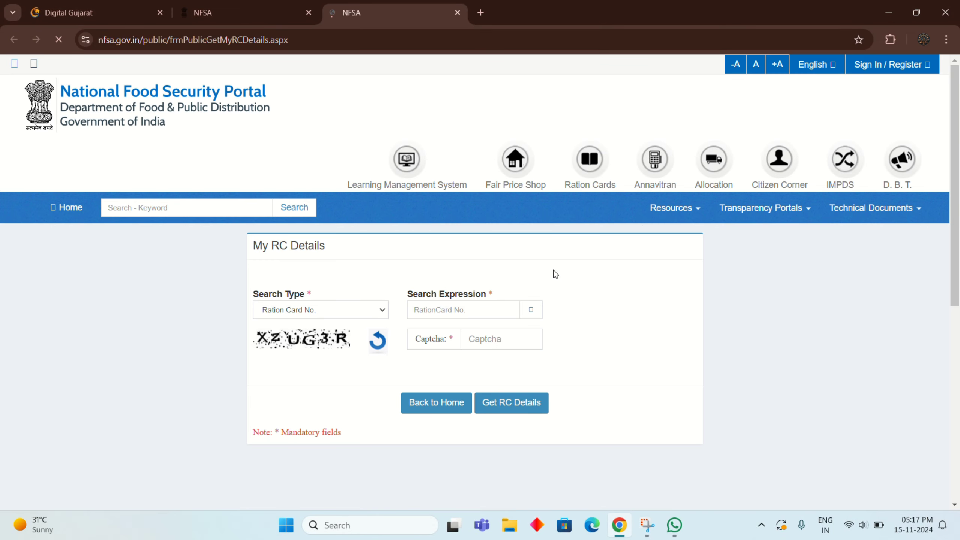
Step: Enter the family's ration card number and the captcha, with Ration Card No. as search type, and try to get the RC details
mouse_move(544, 150)
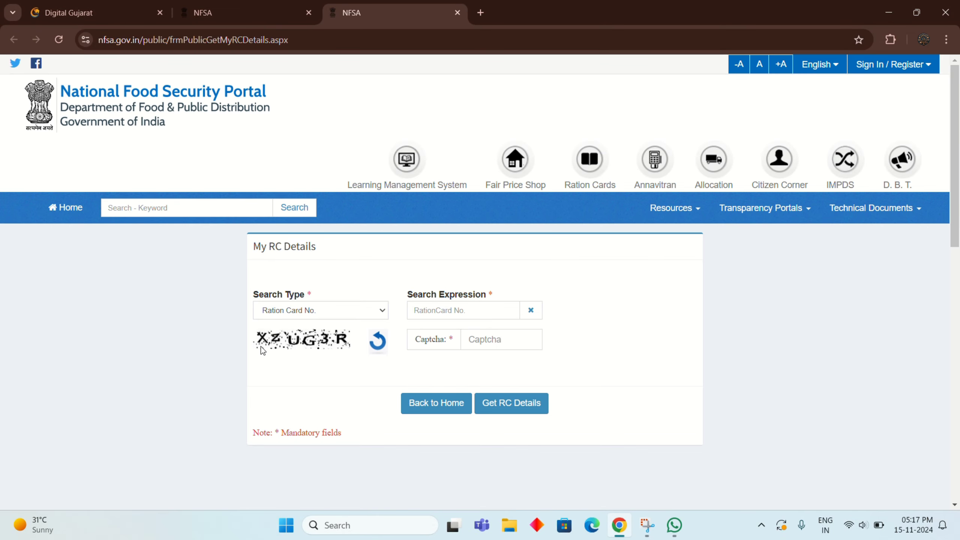
click(283, 311)
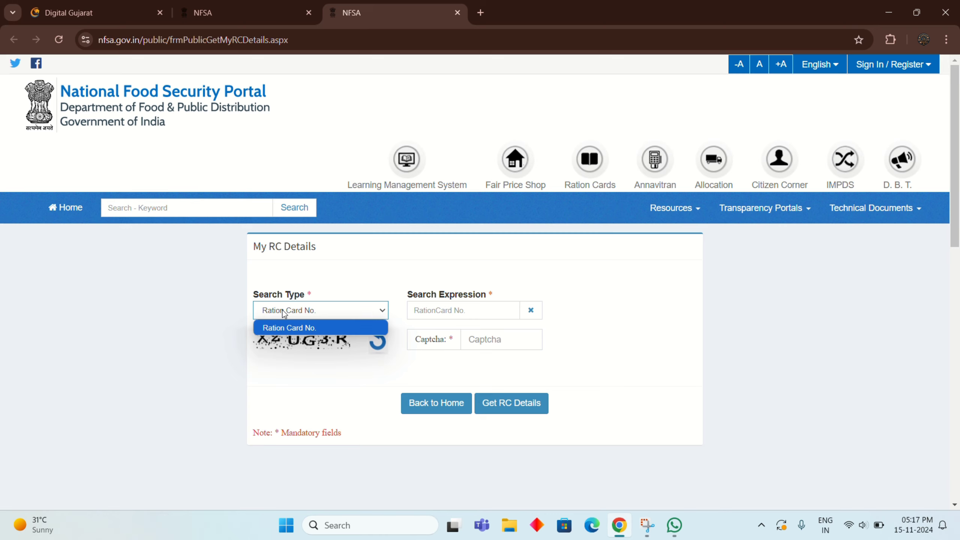
click(417, 314)
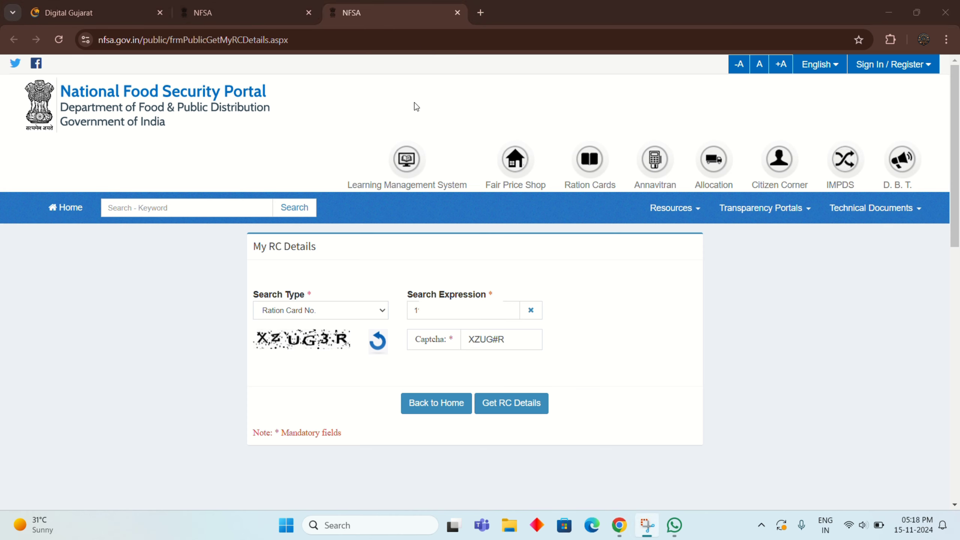
click(497, 410)
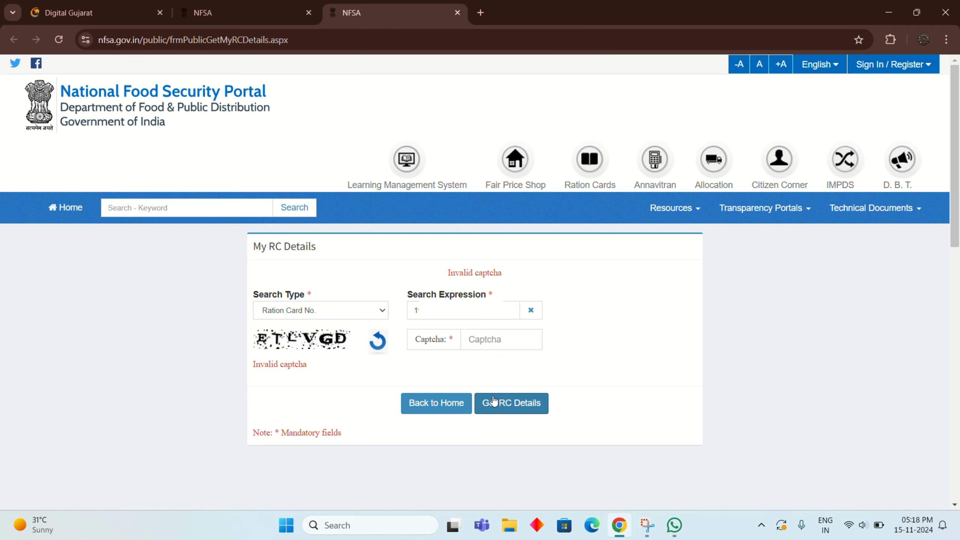
Step: Enter the new captcha code and request the RC details again
scroll(513, 391, down, 2)
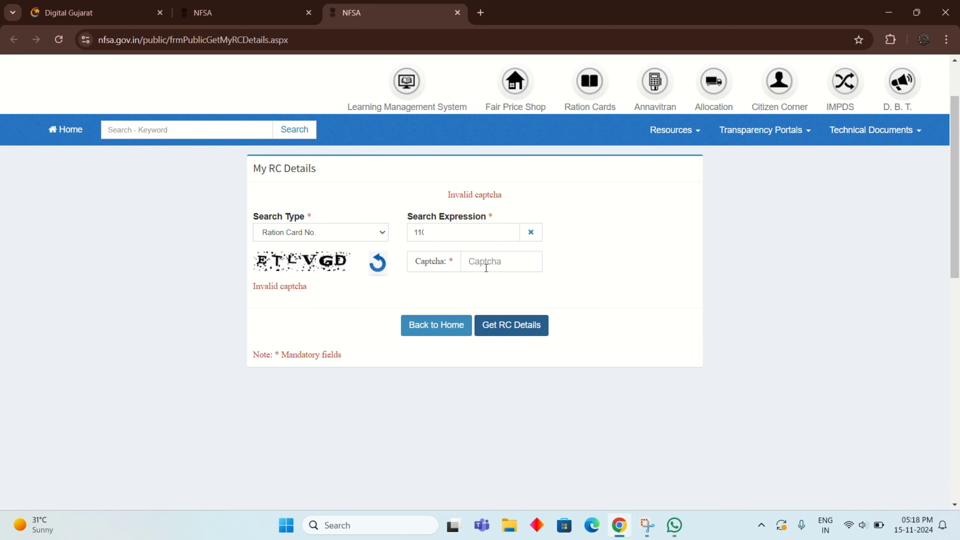
click(486, 268)
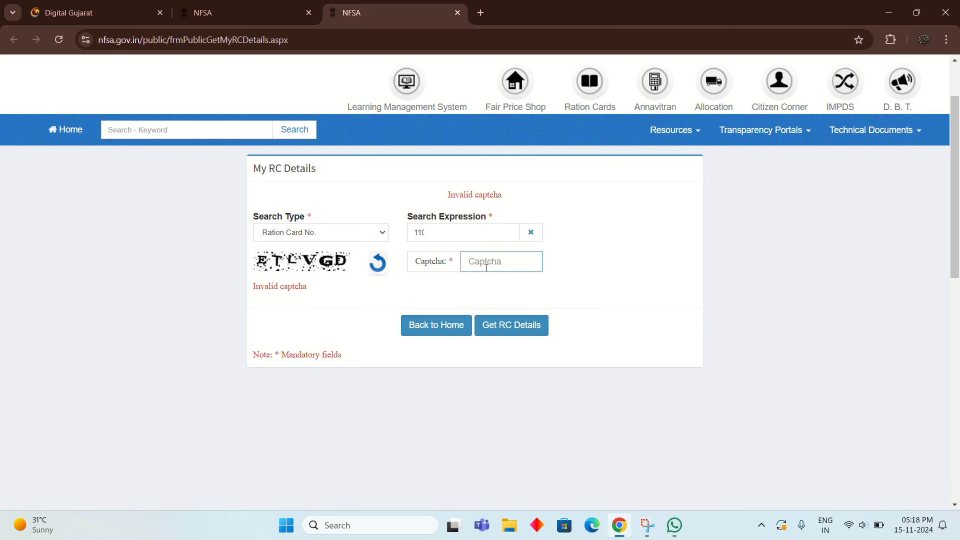
text(ETLVGD)
click(525, 336)
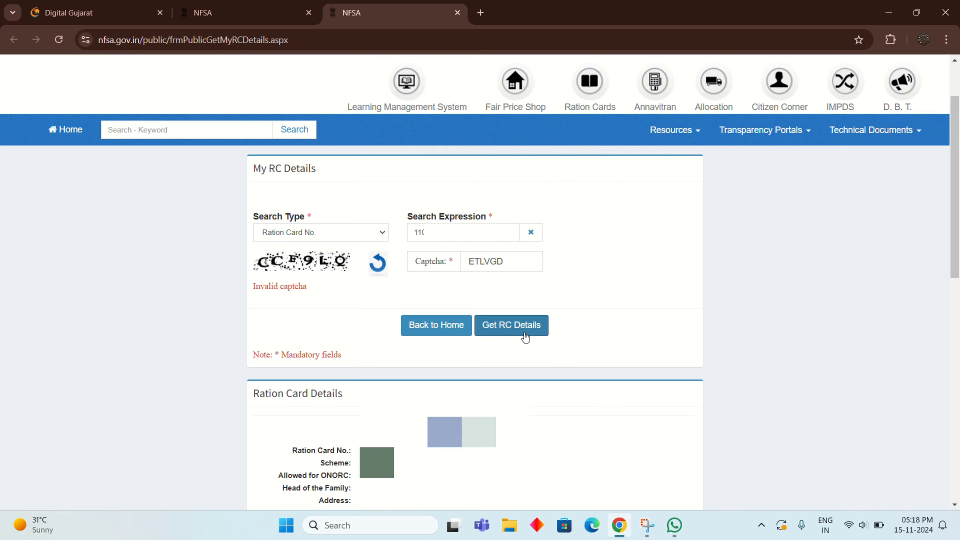
Step: Select the Member Id of the third family member in the Ration Card Details for copying
scroll(525, 333, down, 1)
scroll(524, 333, up, 1)
scroll(524, 332, down, 1)
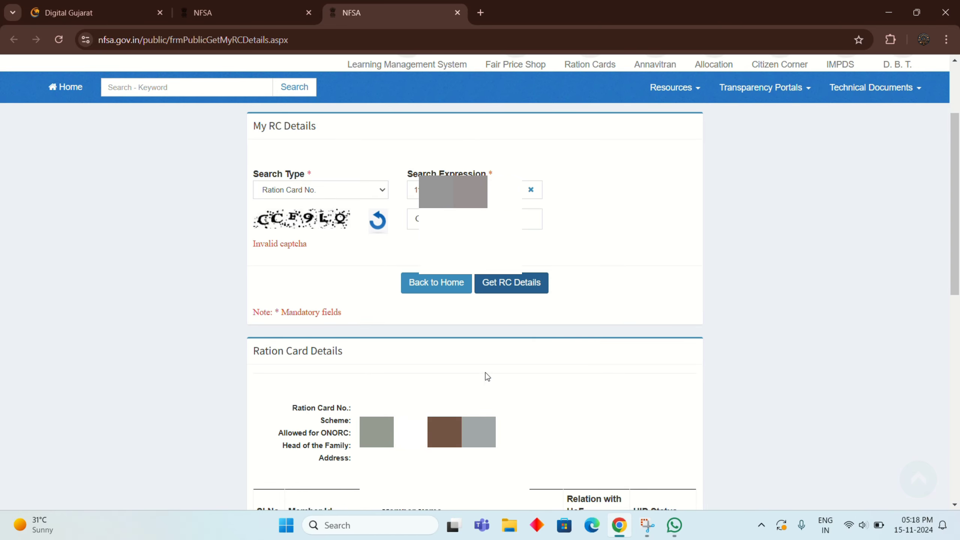
scroll(474, 281, down, 4)
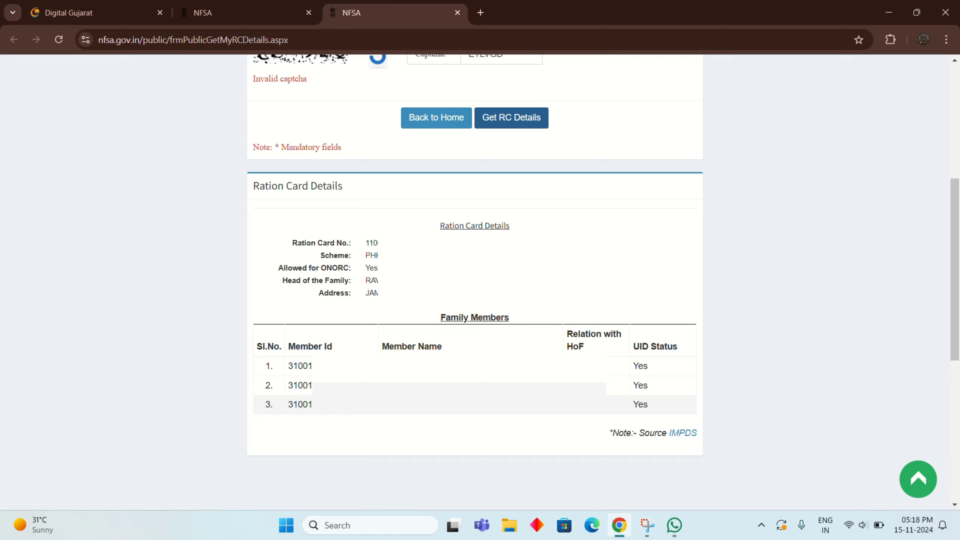
drag(375, 405, 283, 404)
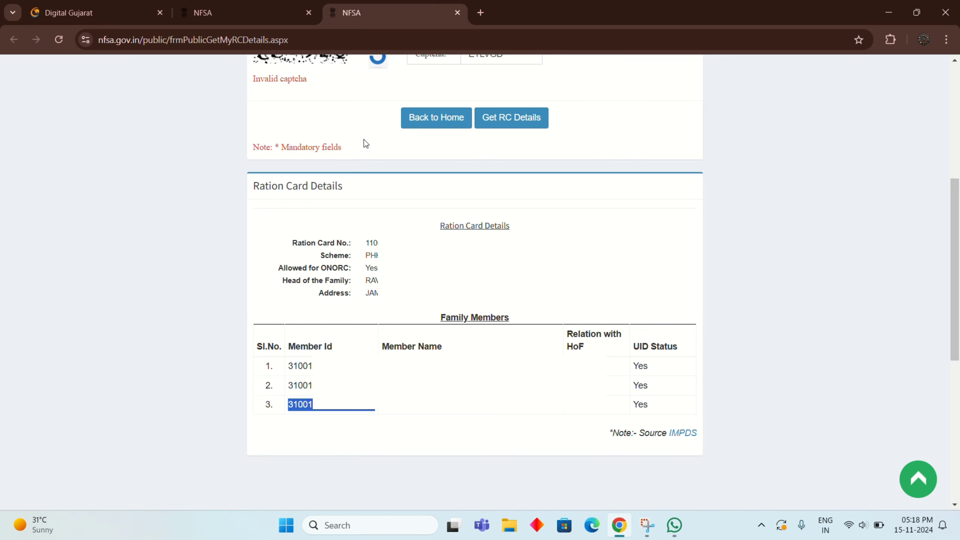
Step: Return to the scholarship form, paste the member ID into Student Ration Card Member No, and fetch the ration card data
click(126, 8)
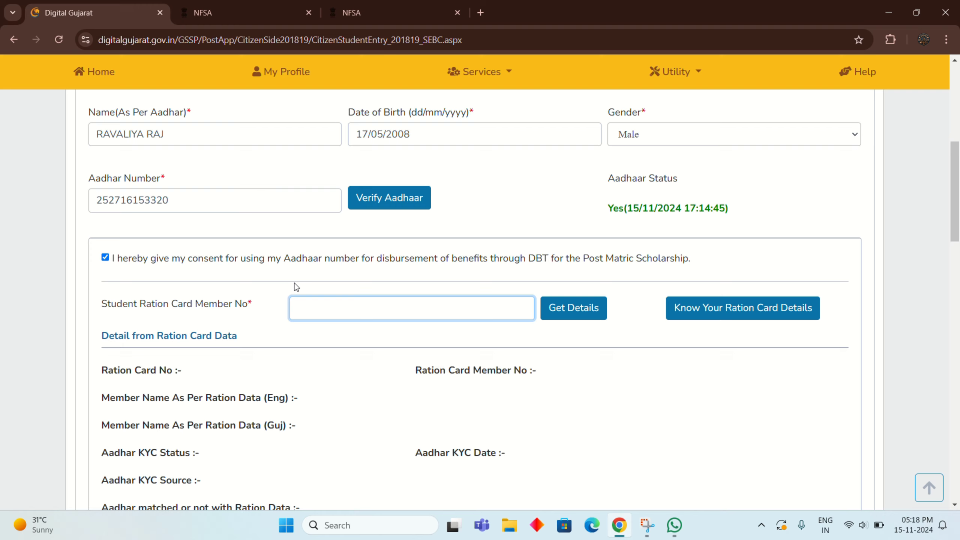
key(ctrl+v)
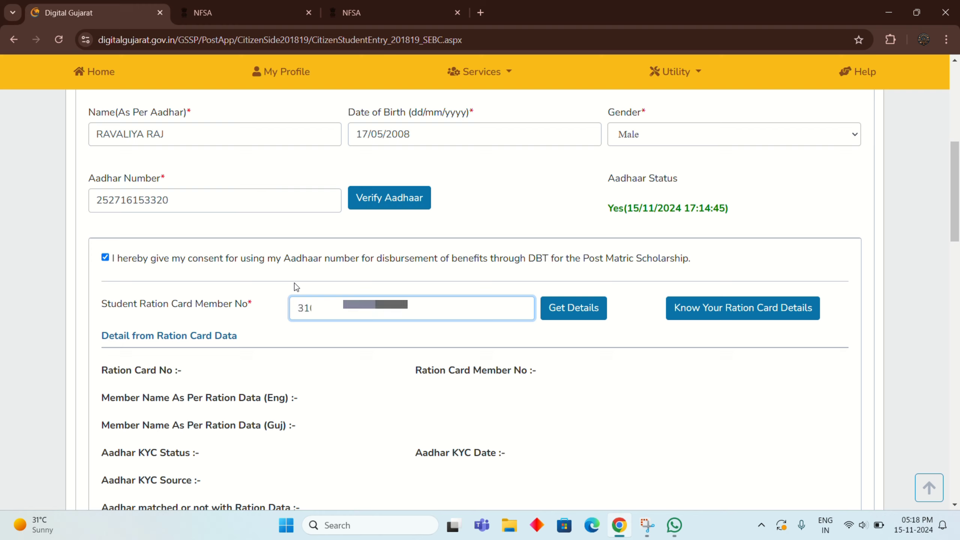
click(584, 310)
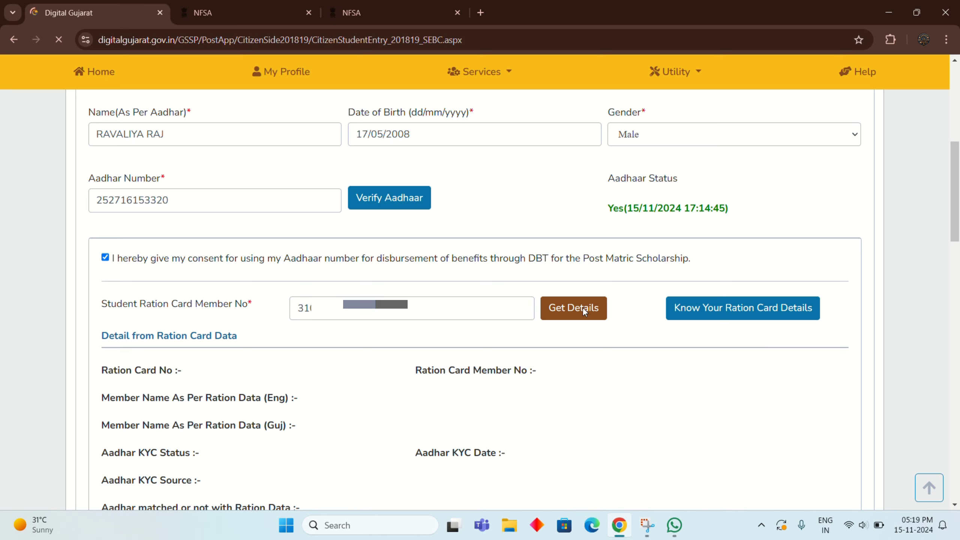
scroll(575, 325, down, 2)
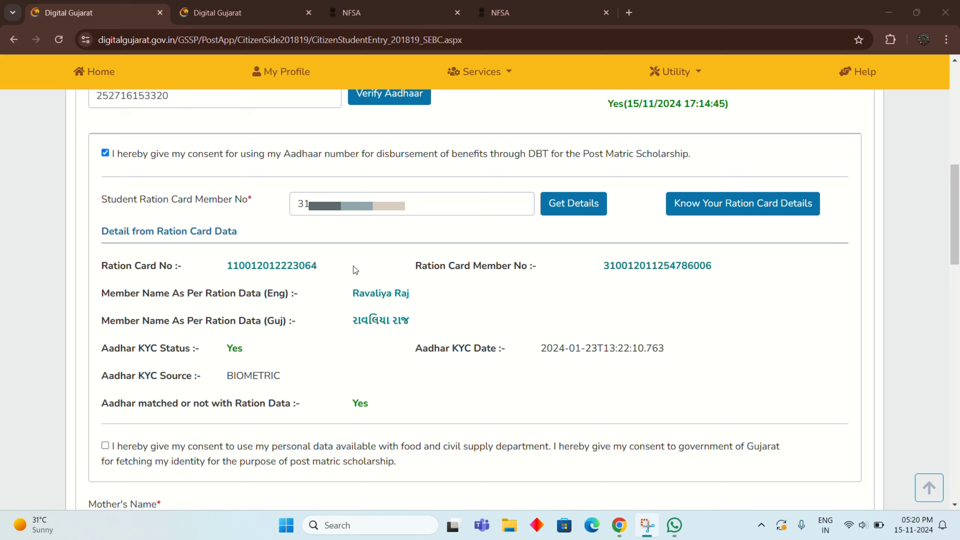
Step: View Digital Gujarat's own Ration Card Details lookup page and return to the scholarship form
click(697, 206)
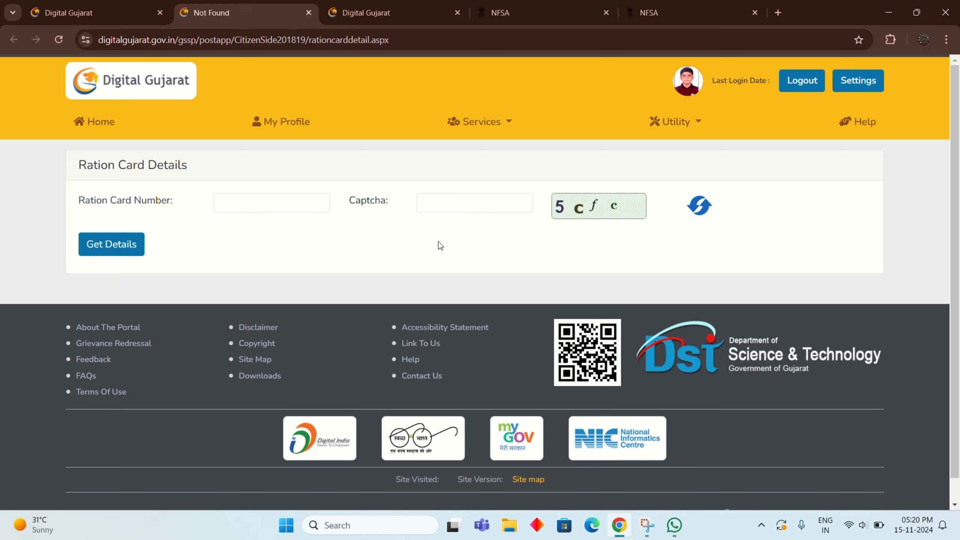
click(297, 200)
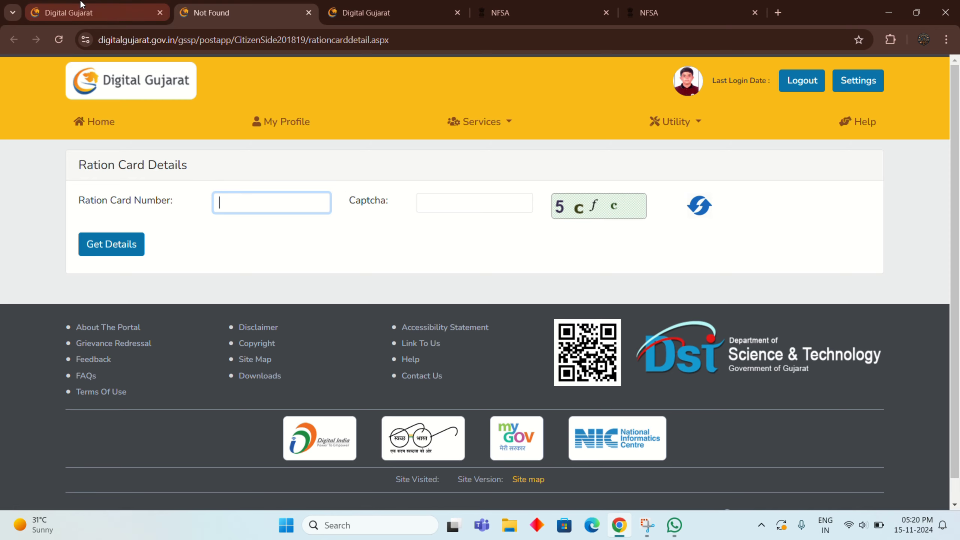
click(84, 13)
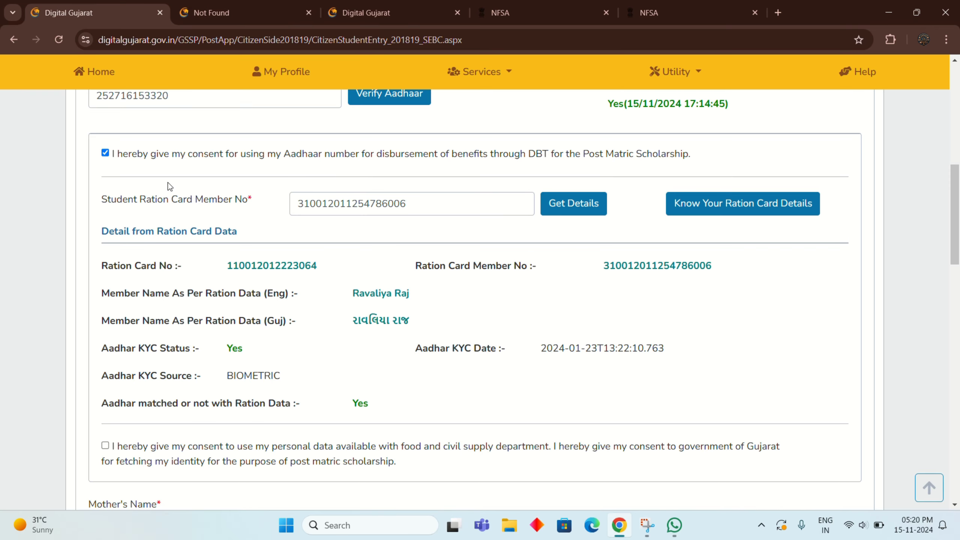
Step: Give consent for using the personal data held by the food and civil supply department
scroll(169, 182, down, 2)
scroll(285, 217, down, 2)
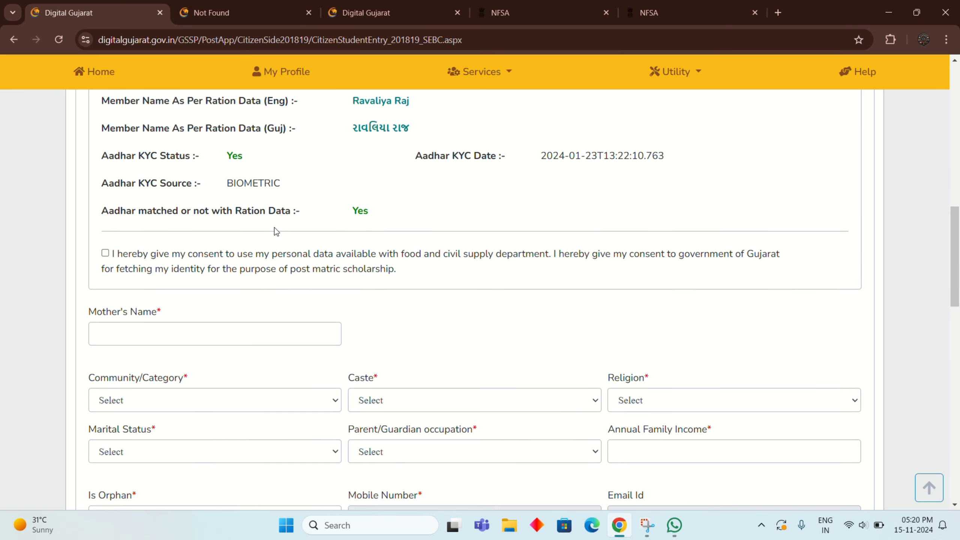
click(105, 253)
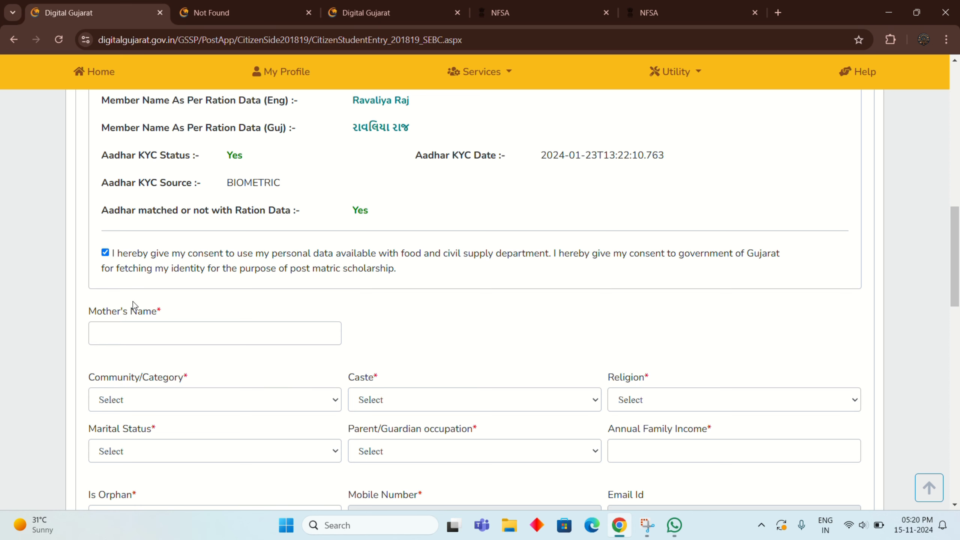
Step: Set the student's Community/Category to SEBC and the Caste to Ahir
scroll(133, 302, down, 1)
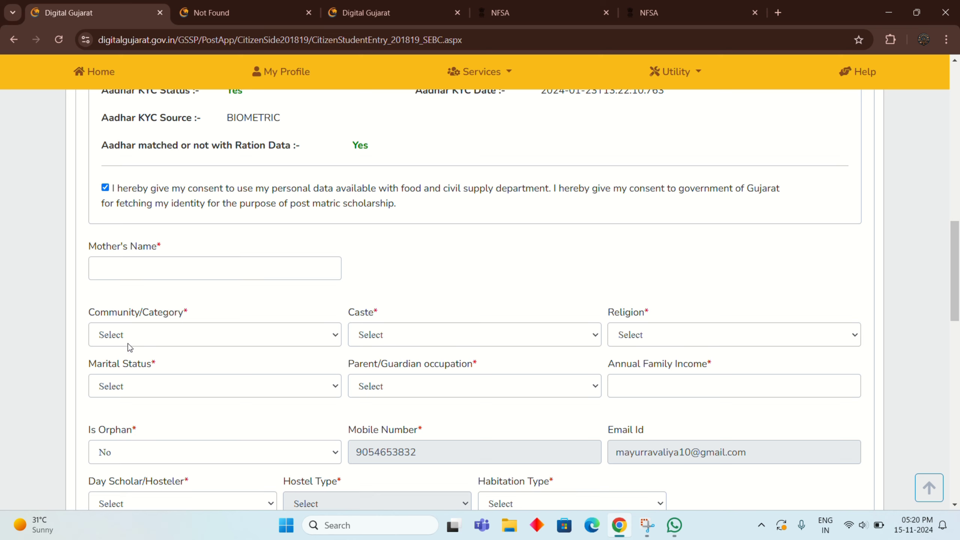
click(146, 336)
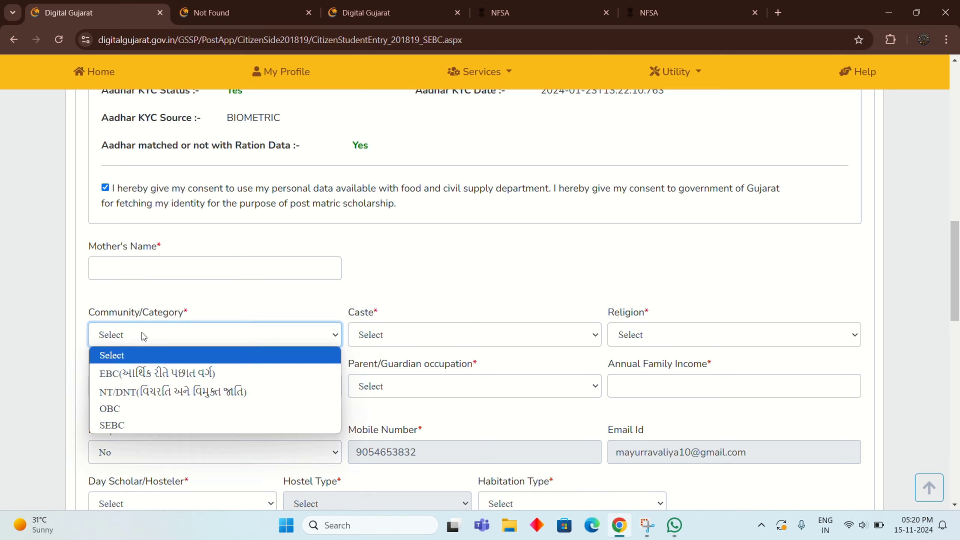
click(134, 424)
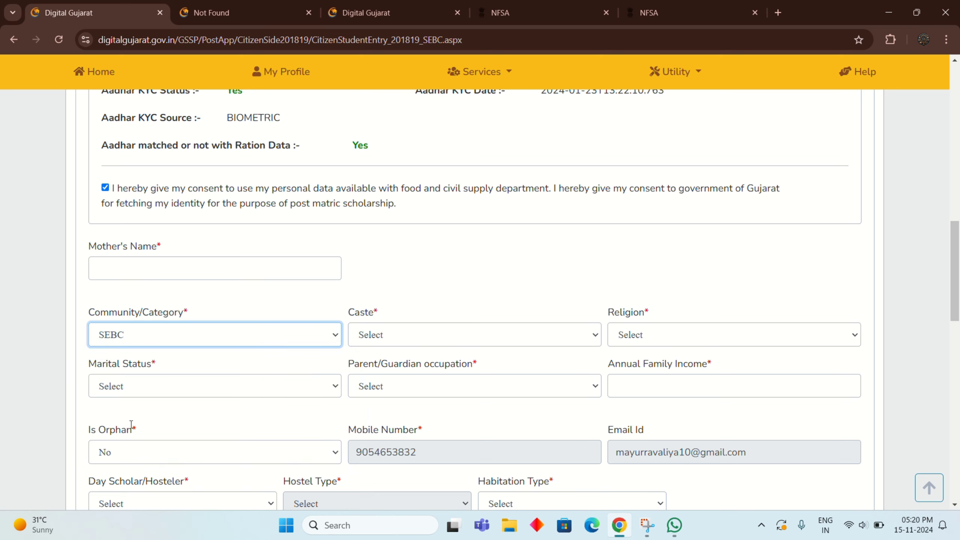
click(375, 345)
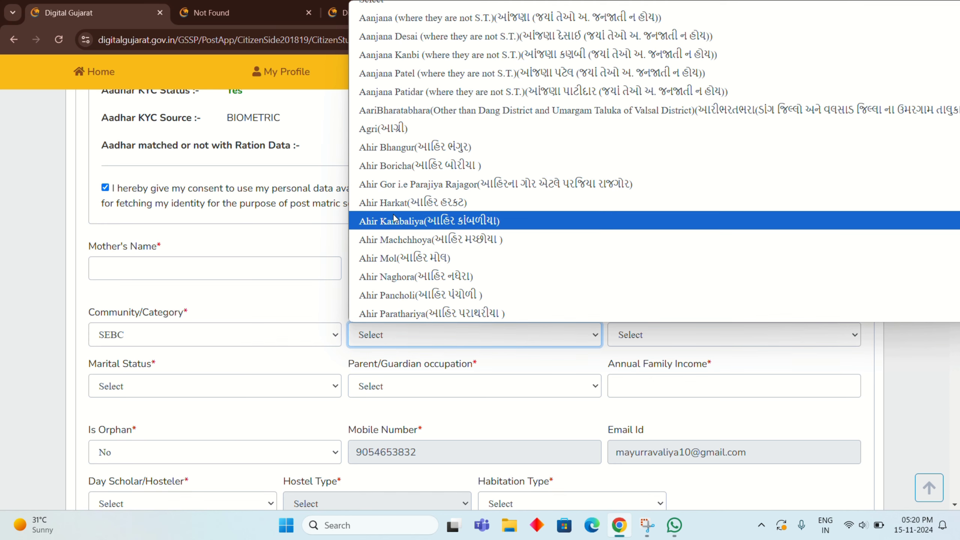
scroll(408, 255, down, 2)
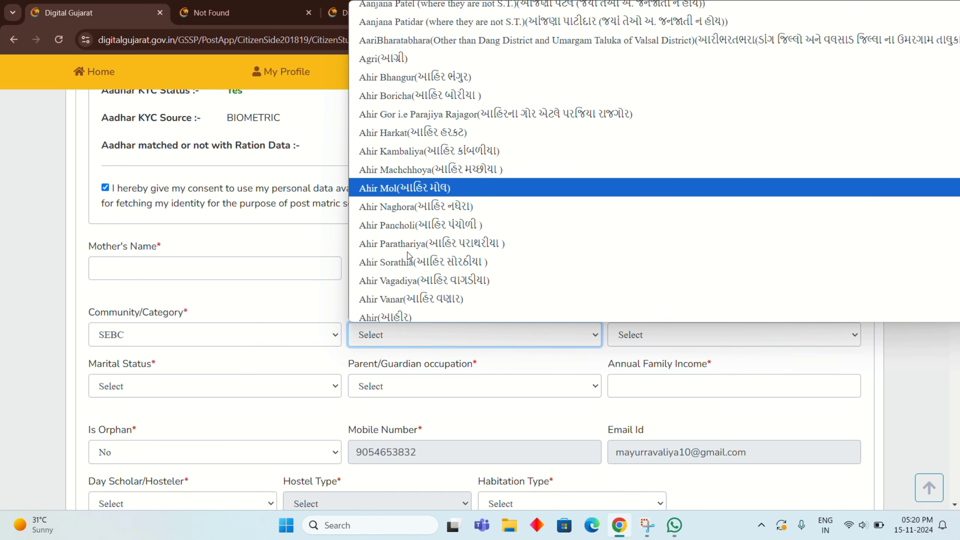
scroll(408, 256, down, 2)
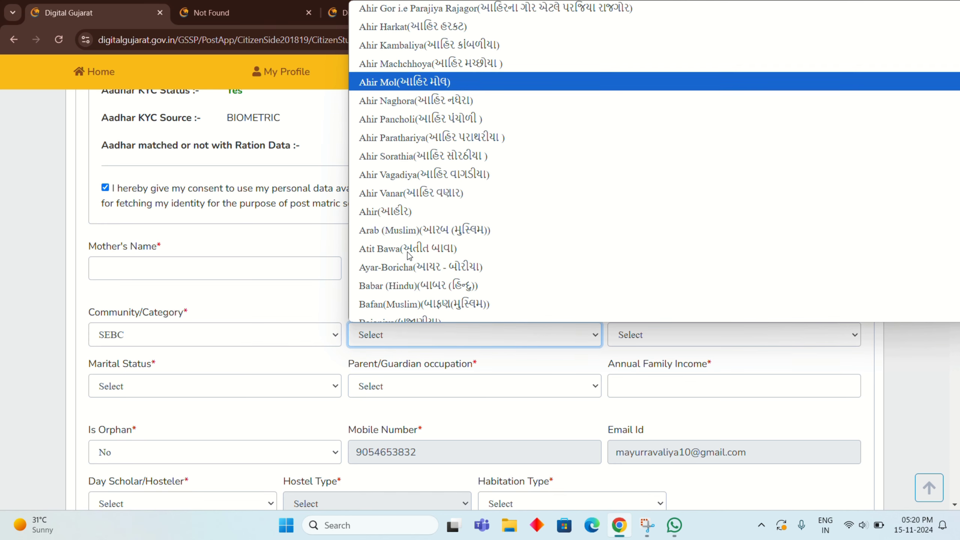
click(397, 210)
Step: Choose Hindu as the Religion and Unmarried as the Marital Status
click(721, 340)
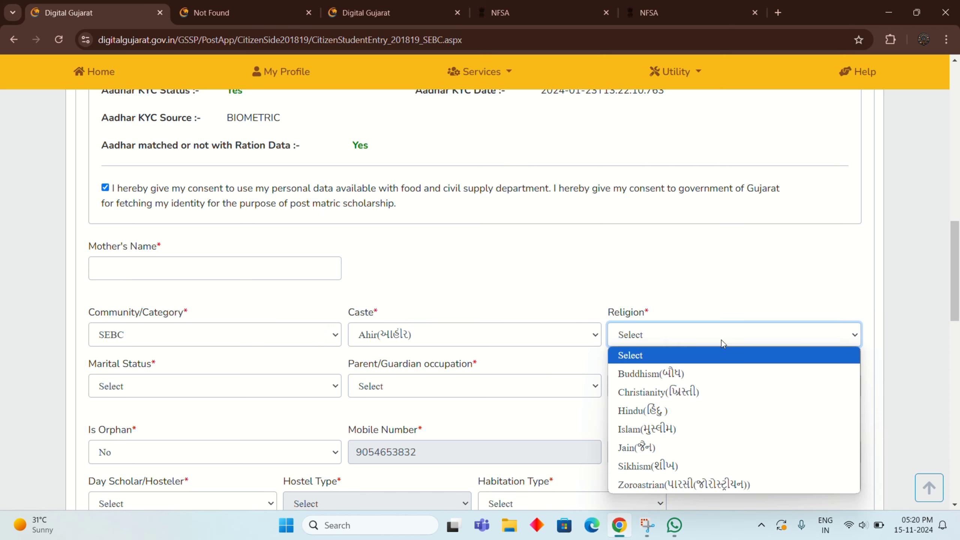
click(716, 410)
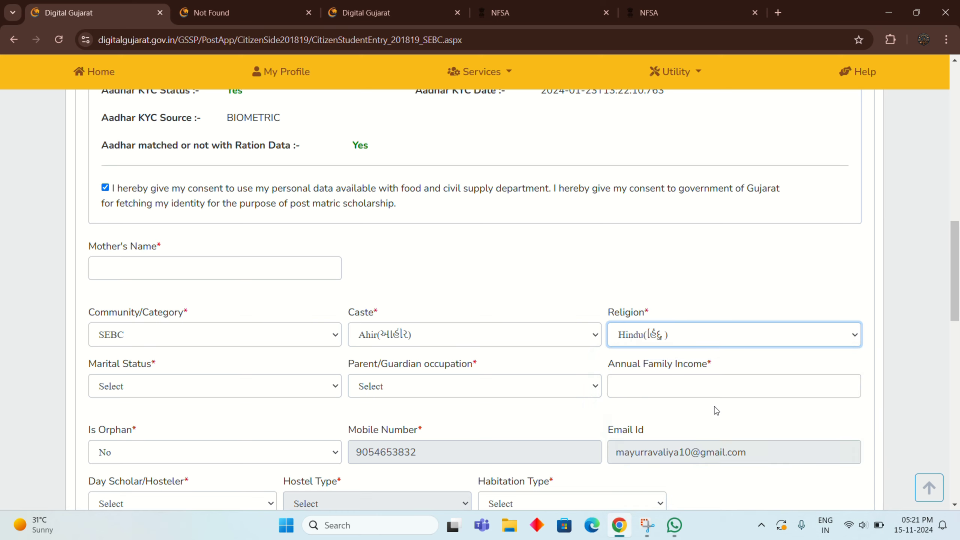
click(123, 389)
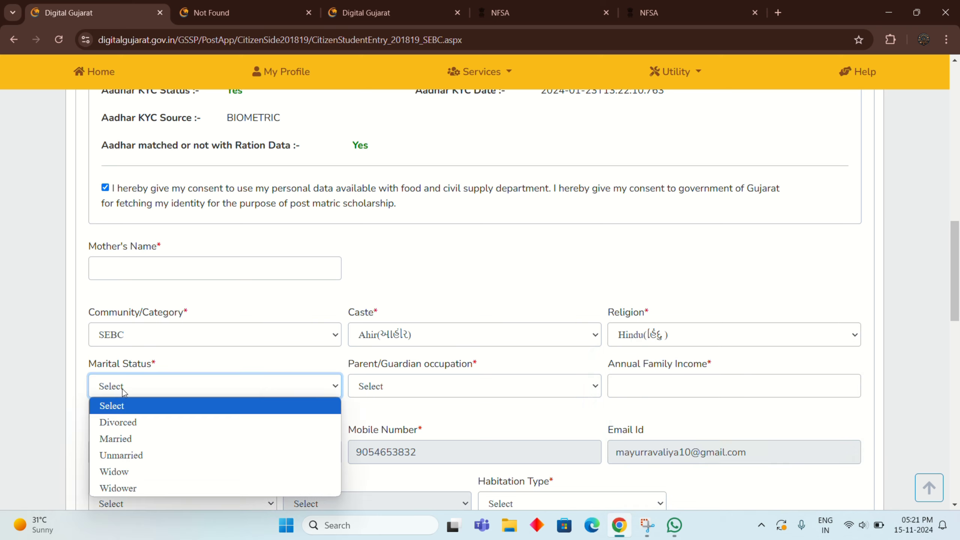
click(132, 456)
Step: Set the Parent/Guardian occupation to Cook and activate the Annual Family Income field
click(389, 388)
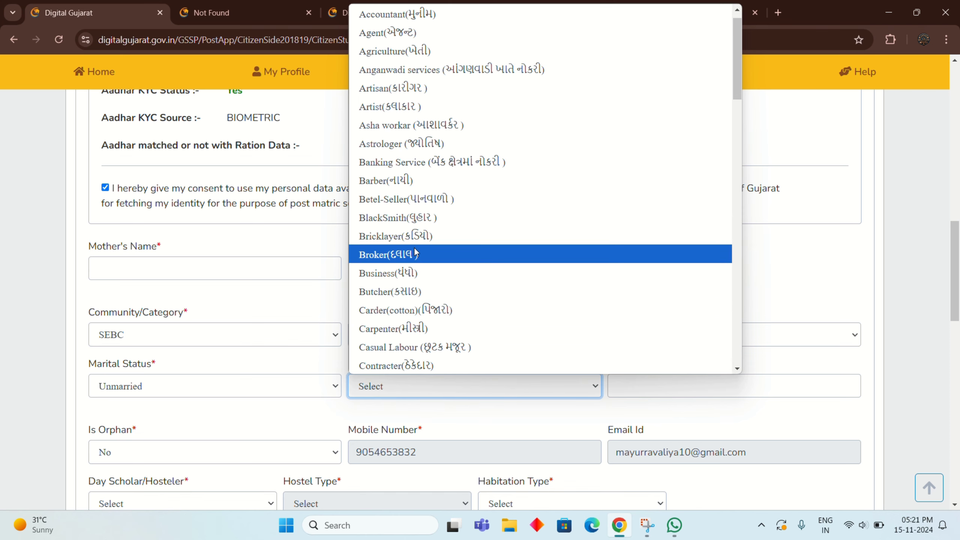
scroll(416, 328, down, 3)
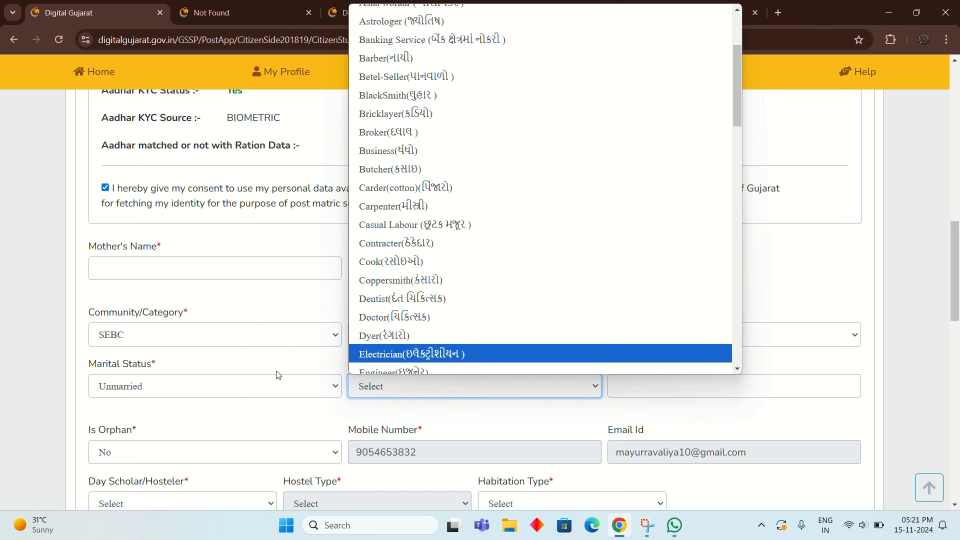
click(306, 393)
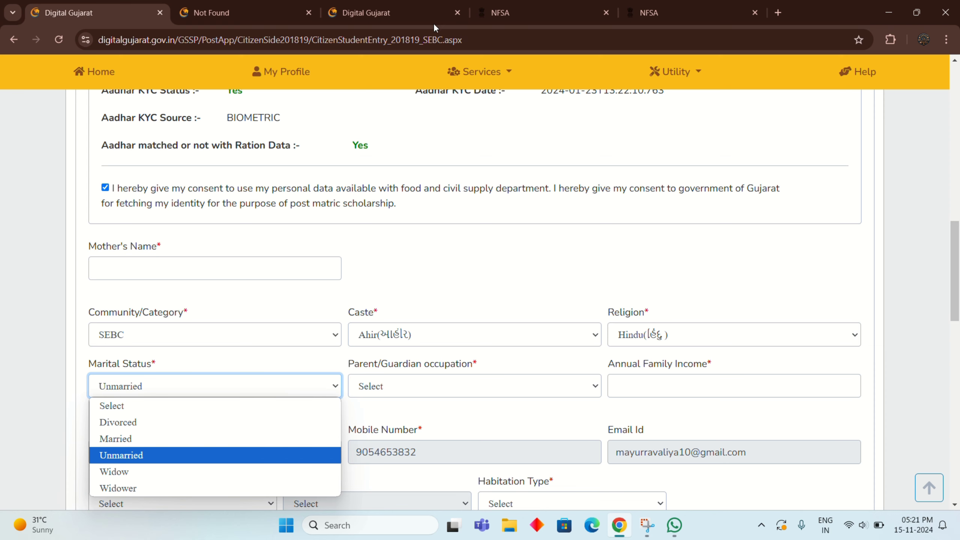
click(389, 386)
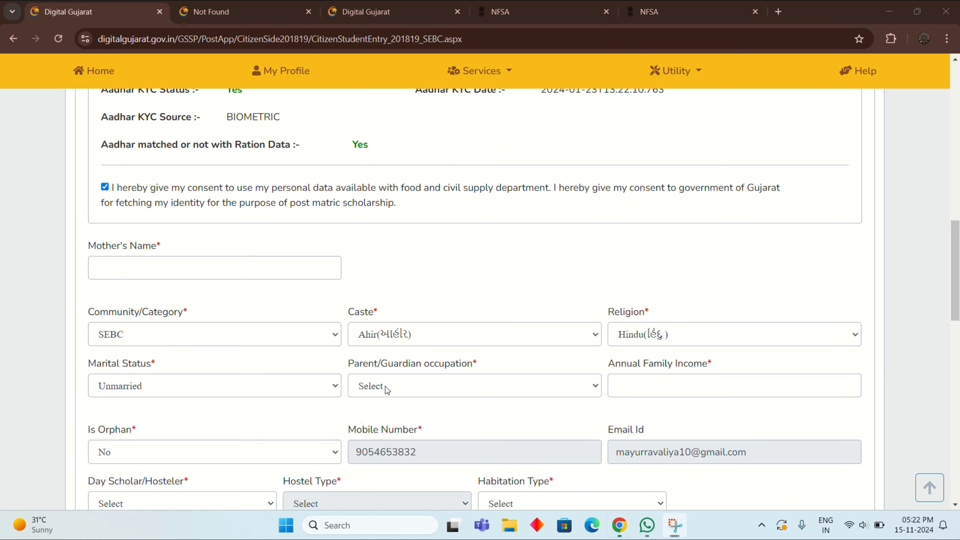
click(385, 385)
scroll(426, 363, down, 1)
scroll(425, 374, down, 1)
click(424, 369)
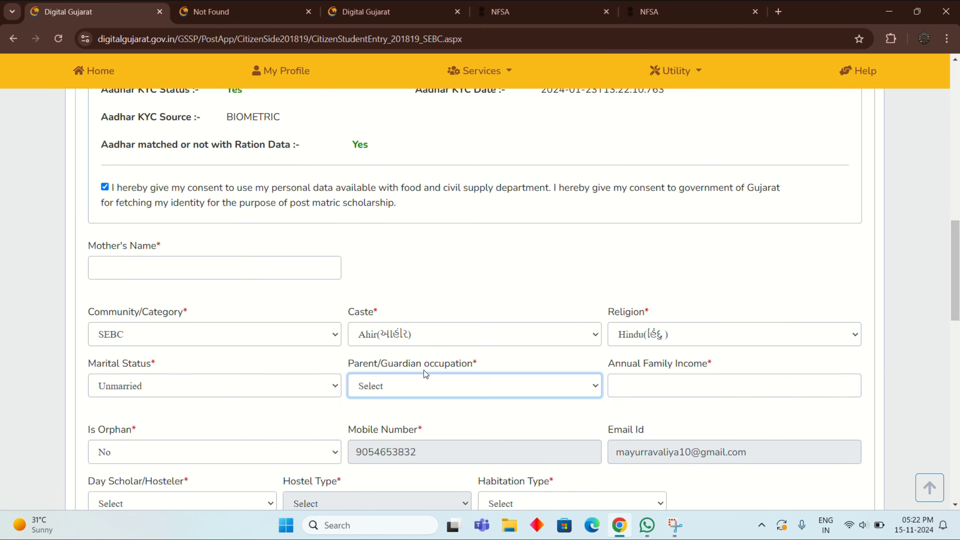
click(657, 386)
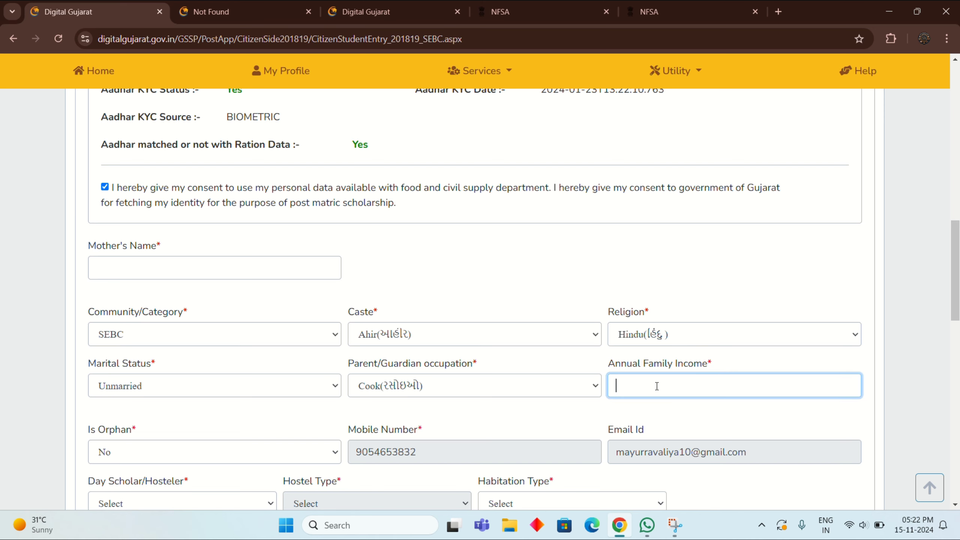
Step: Keep Is Orphan at No, and set Day Scholar/Hosteler to Day Scholar and Habitation Type to Rural
scroll(657, 383, down, 1)
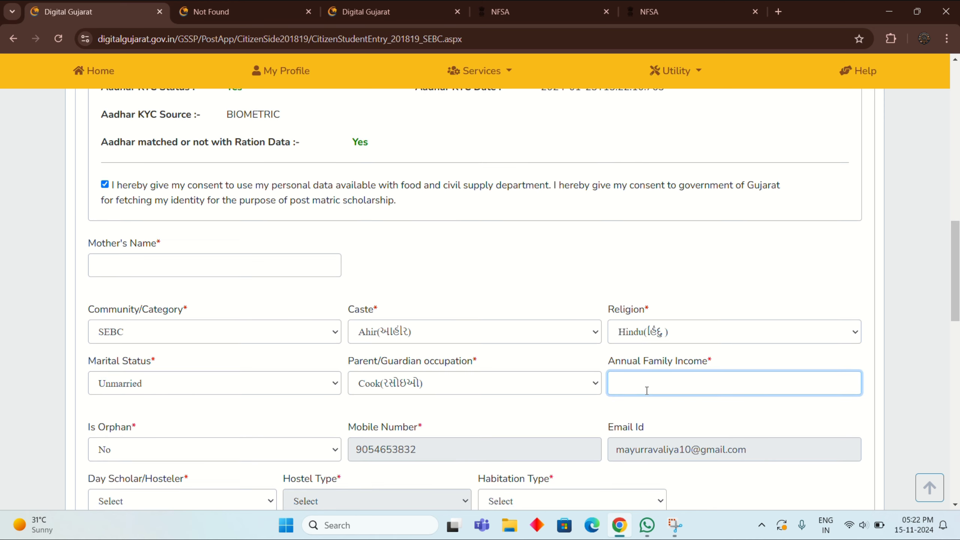
scroll(647, 390, down, 2)
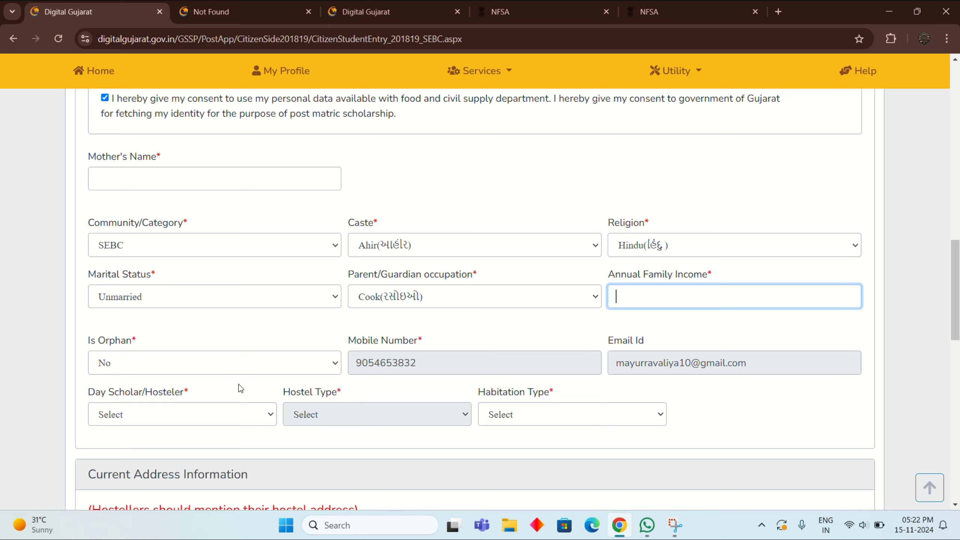
click(208, 366)
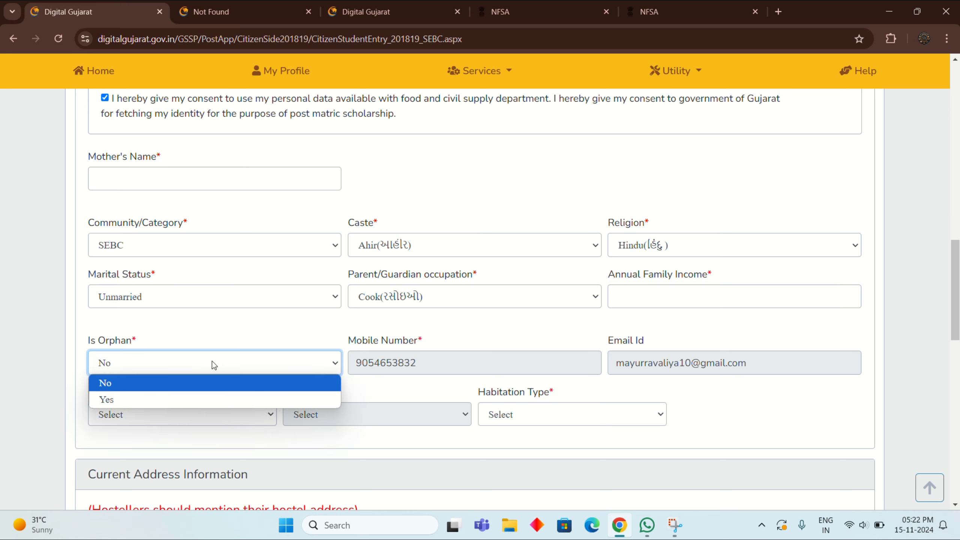
click(212, 362)
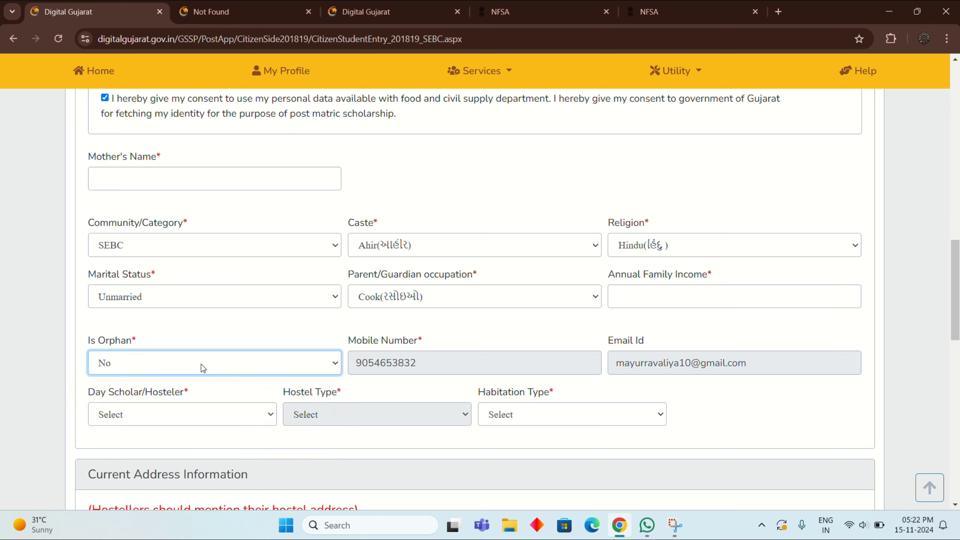
click(118, 418)
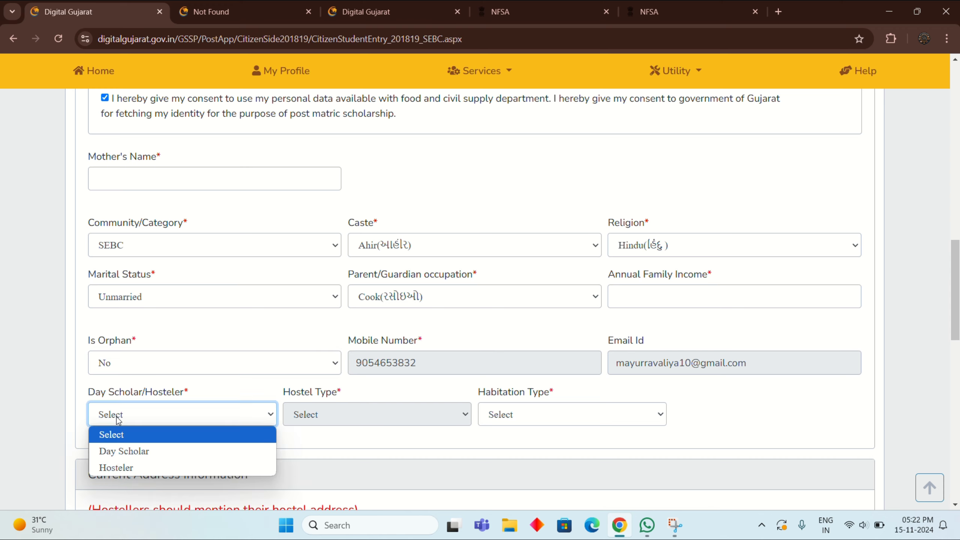
click(140, 450)
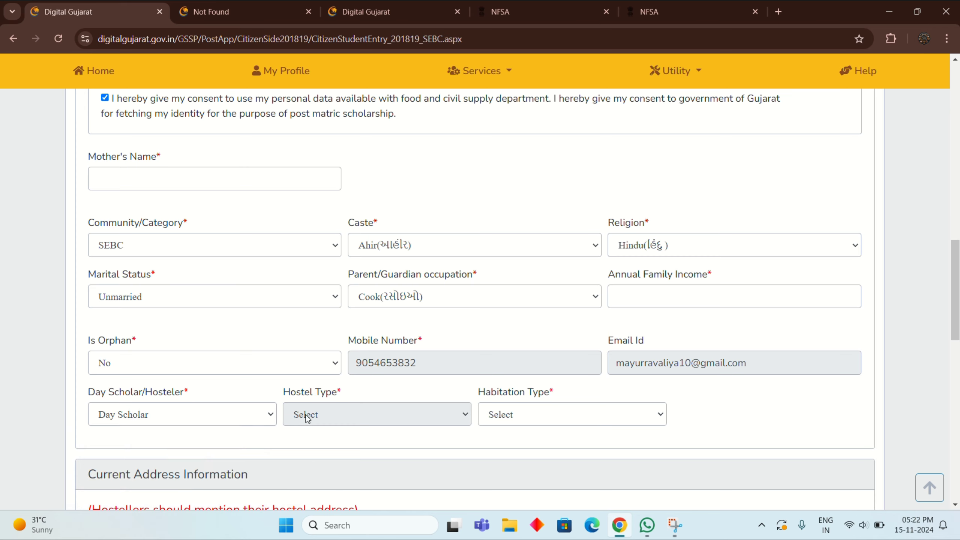
click(537, 417)
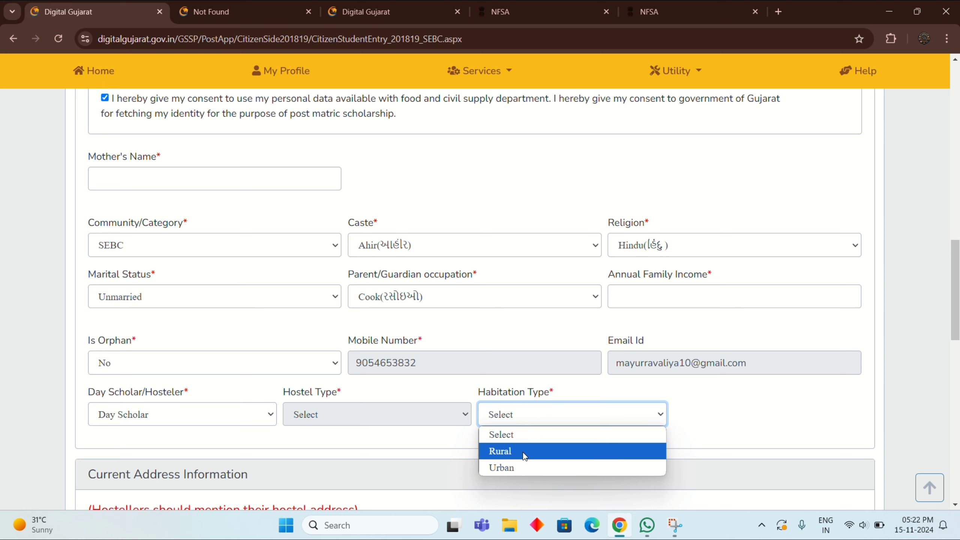
click(521, 452)
Step: Examine the Current and Permanent Address Information sections, including the Village choices and PinCode field
scroll(372, 449, down, 3)
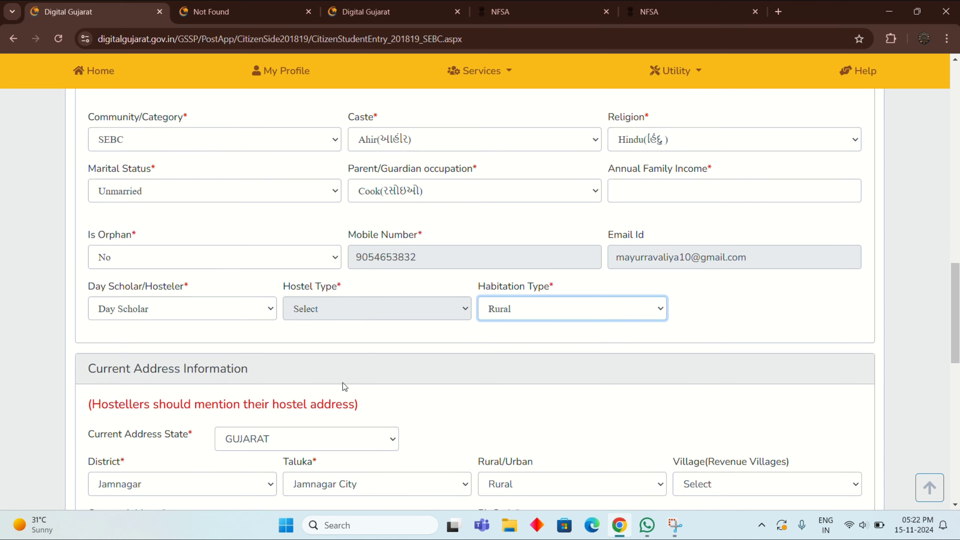
scroll(345, 385, down, 2)
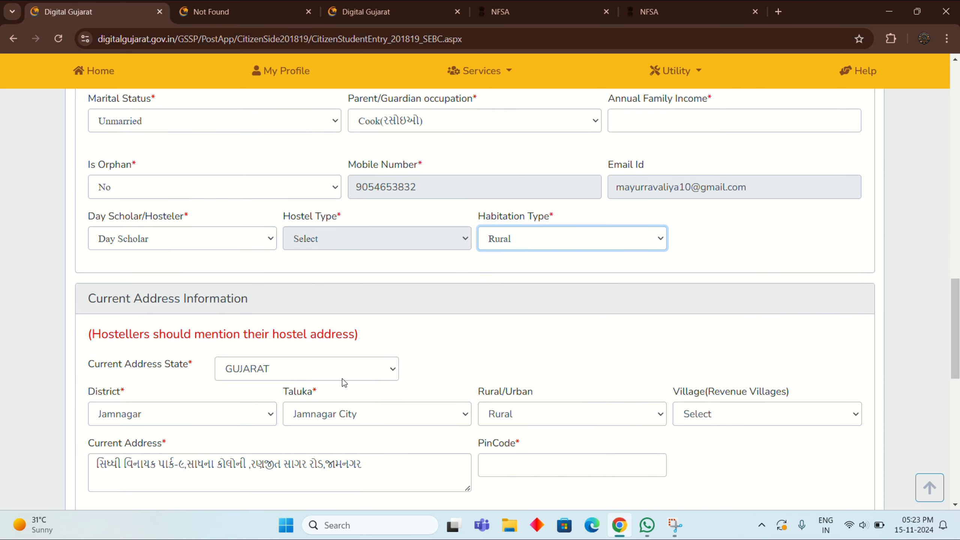
scroll(342, 378, down, 3)
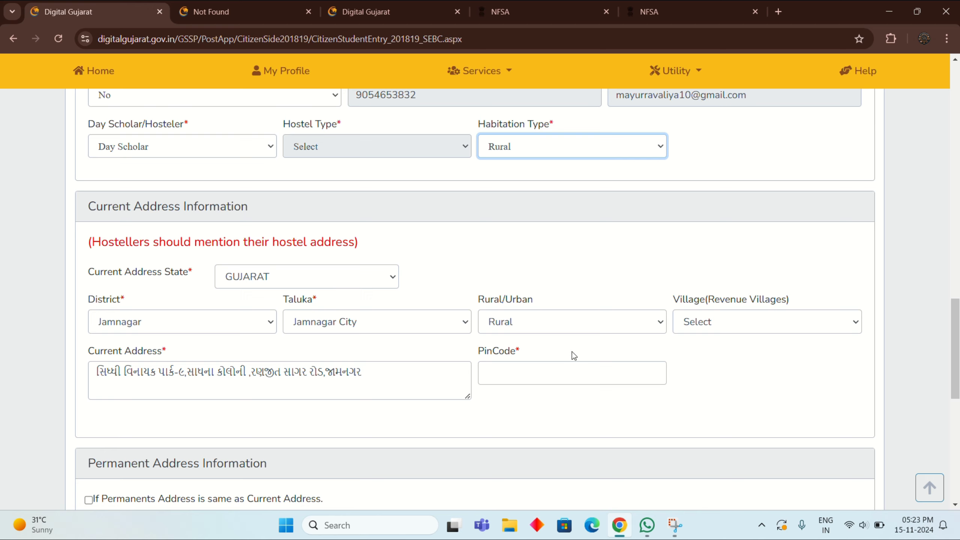
click(697, 325)
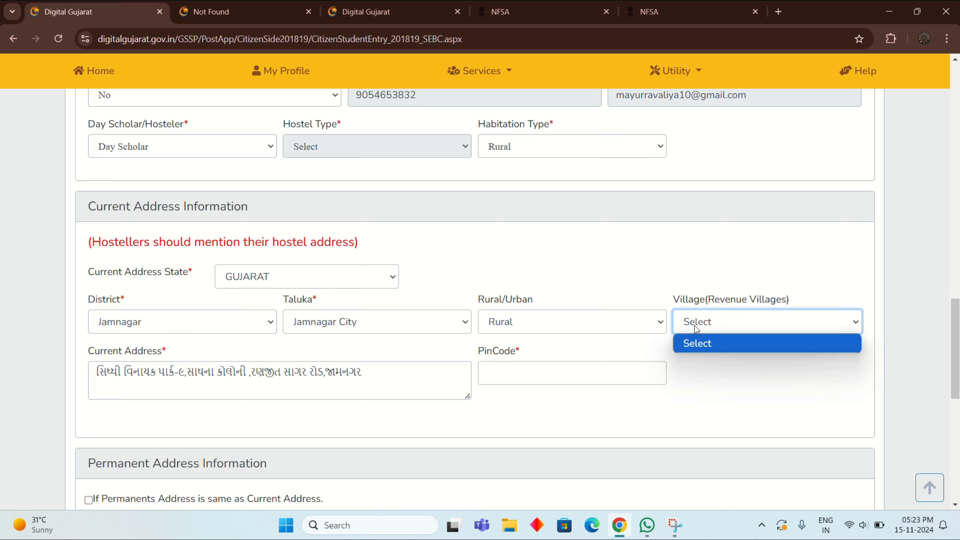
click(648, 366)
click(654, 365)
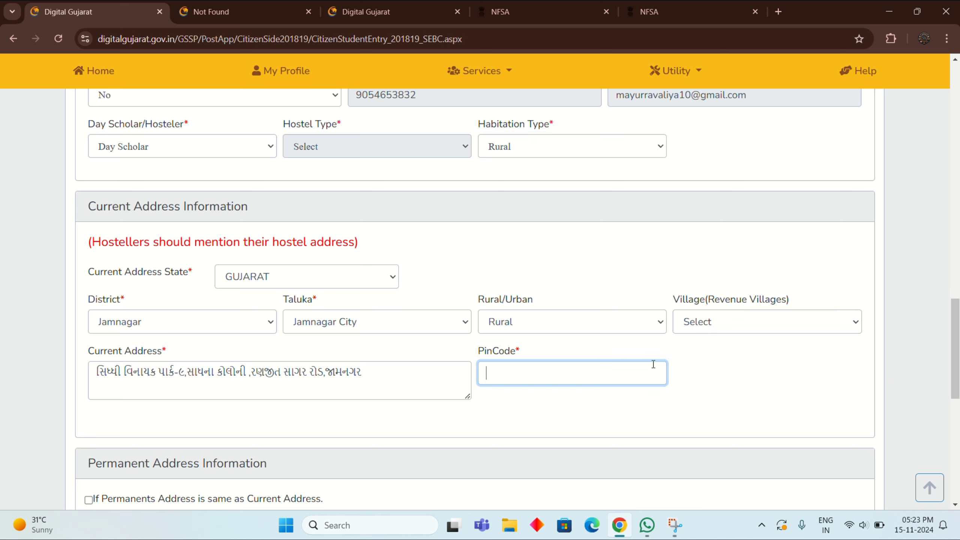
click(709, 321)
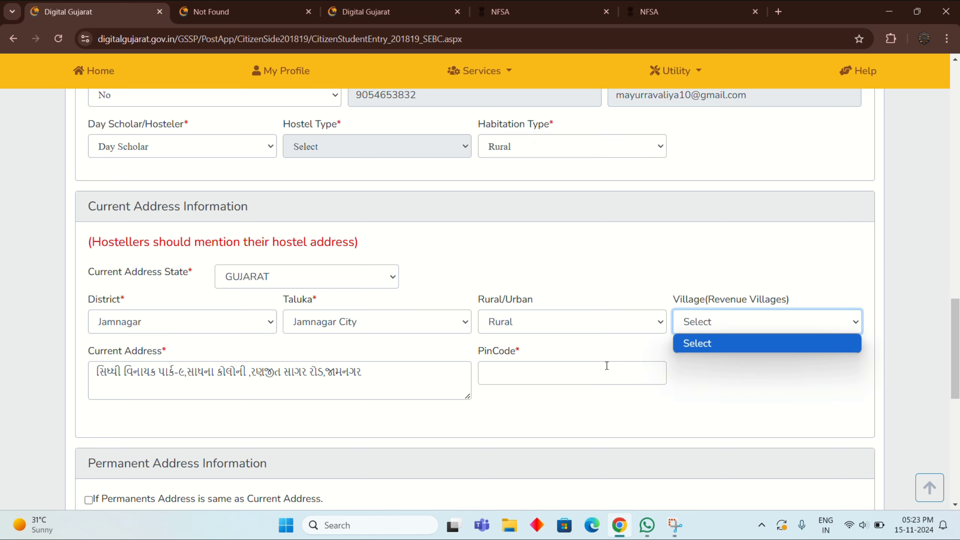
scroll(606, 365, down, 2)
scroll(214, 359, down, 3)
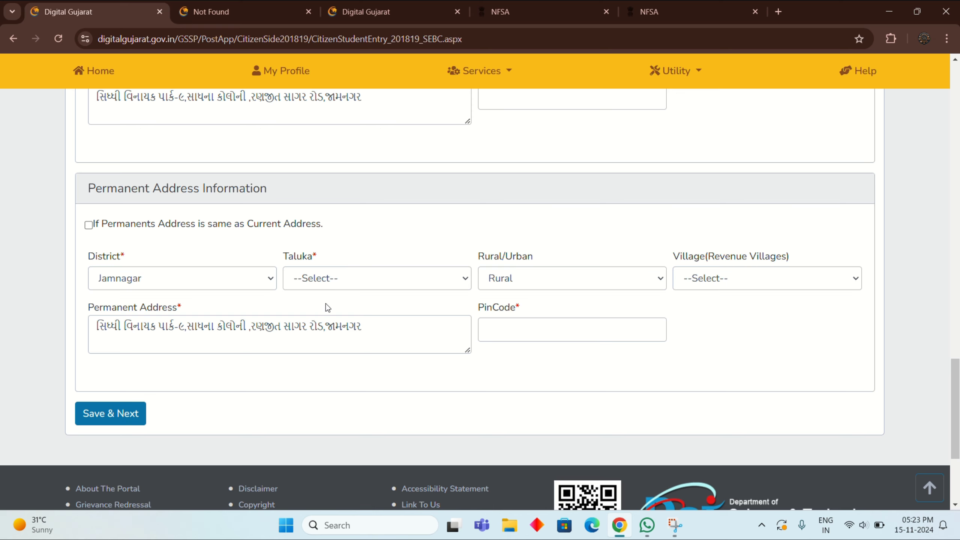
Step: Save the registration details, acknowledge the confirmation and proceed to the Bank Details section
click(132, 422)
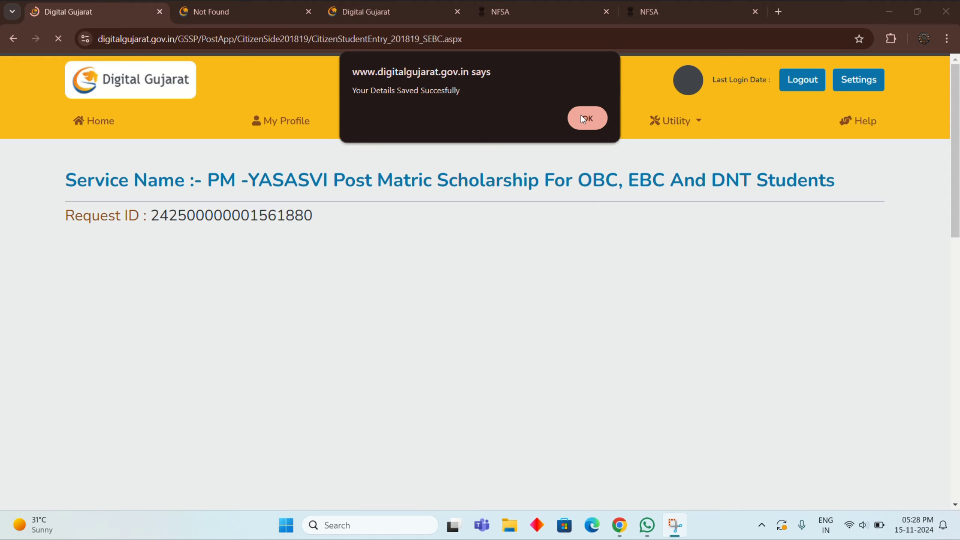
click(584, 119)
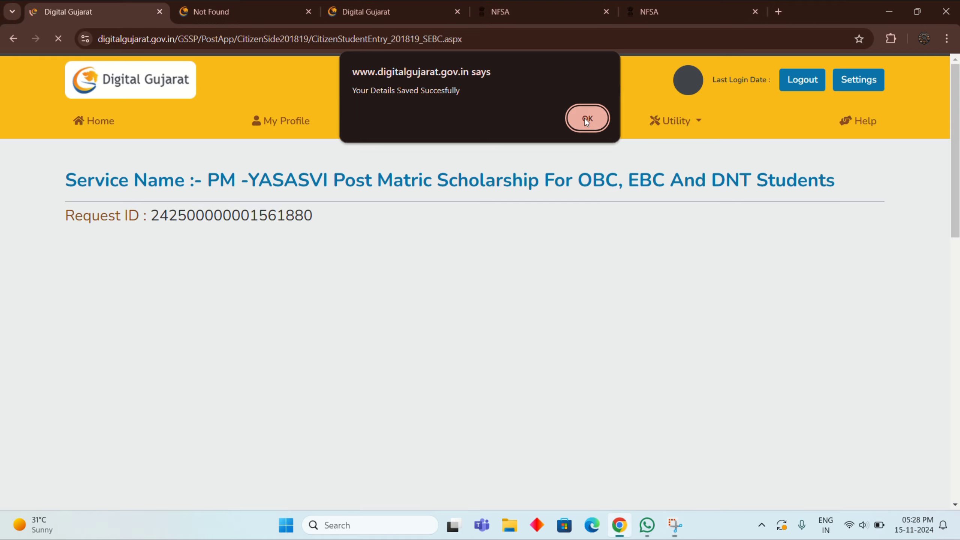
click(584, 119)
scroll(458, 206, up, 15)
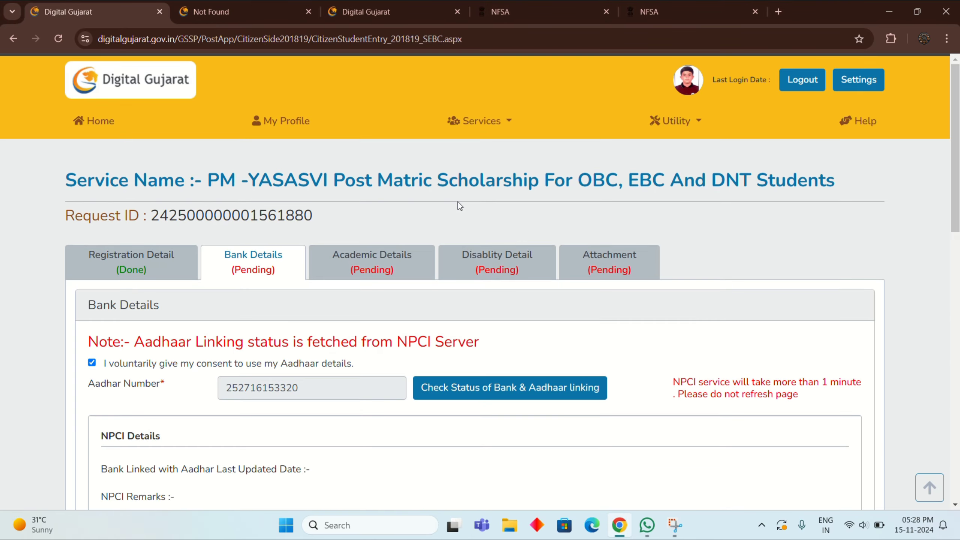
Step: Check the status of bank and Aadhaar linking, acknowledge the result and view the NPCI Details
scroll(460, 206, down, 5)
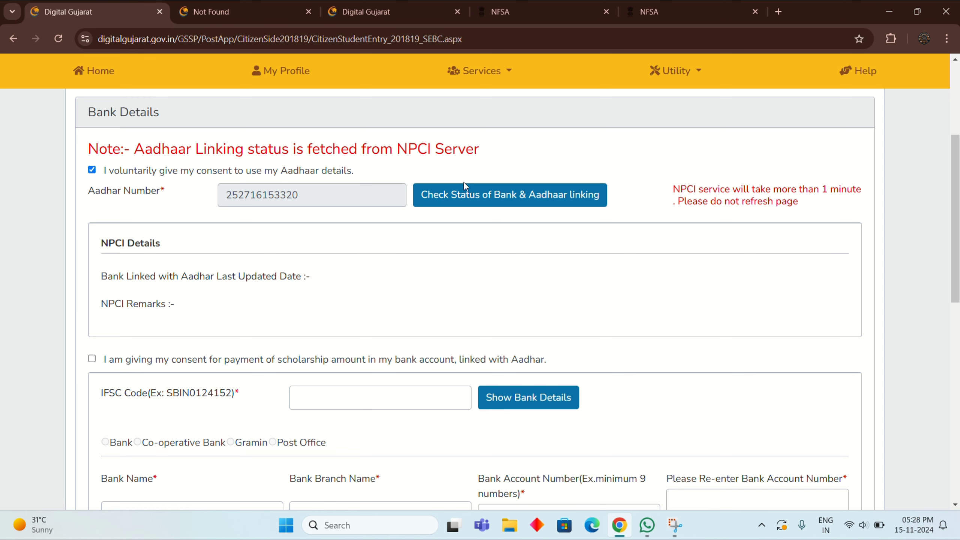
click(480, 195)
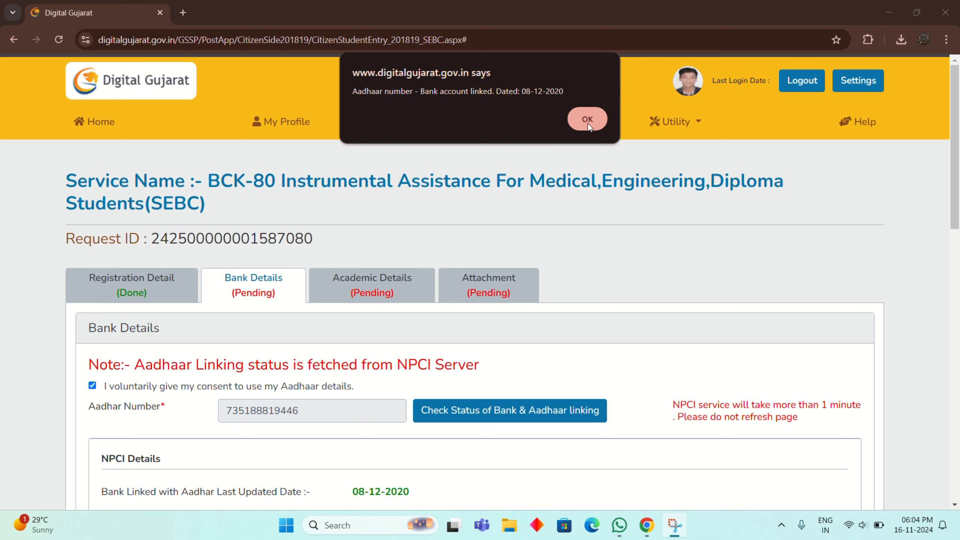
click(587, 120)
scroll(535, 313, down, 5)
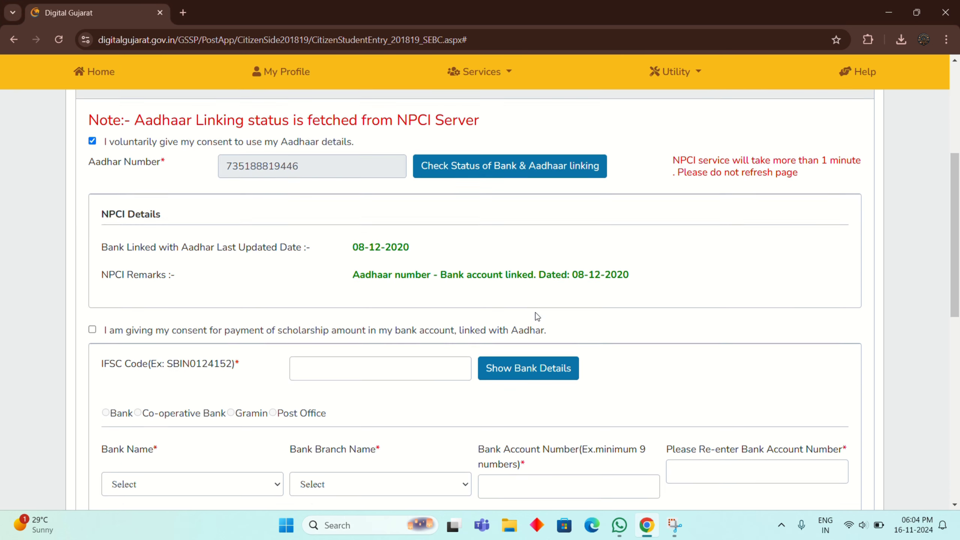
Step: Review the Bank Details section, check the bank and Aadhaar linking status again and acknowledge the result
scroll(536, 313, up, 4)
scroll(424, 346, down, 4)
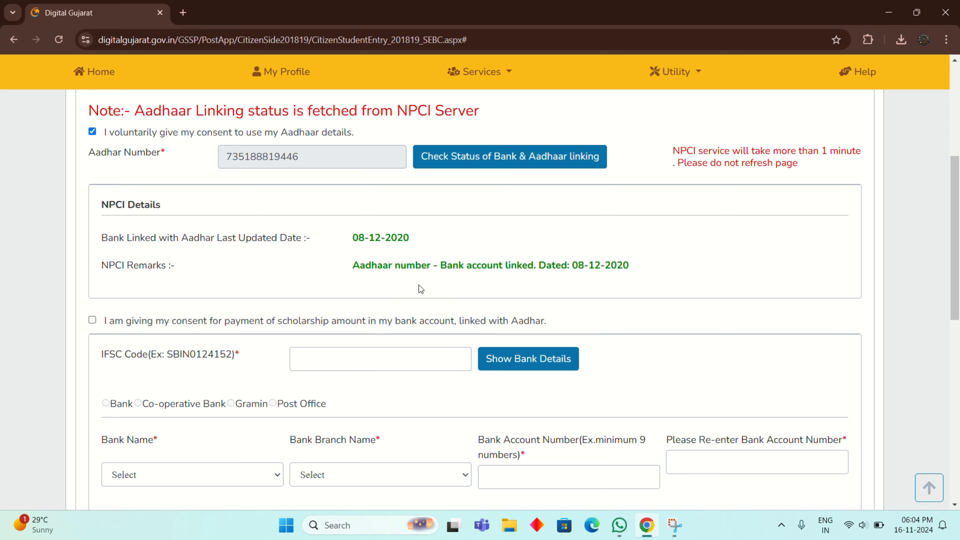
scroll(383, 264, down, 3)
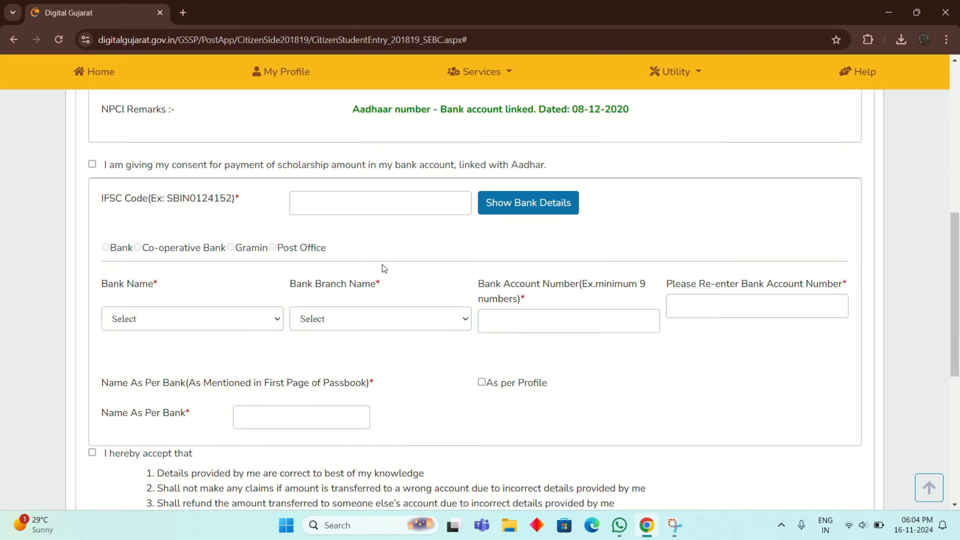
scroll(381, 268, up, 5)
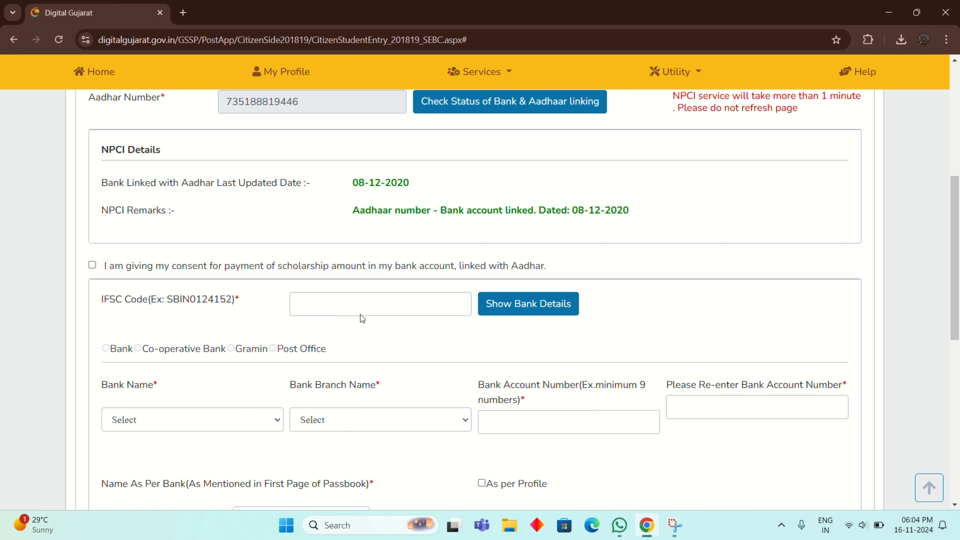
scroll(376, 295, up, 5)
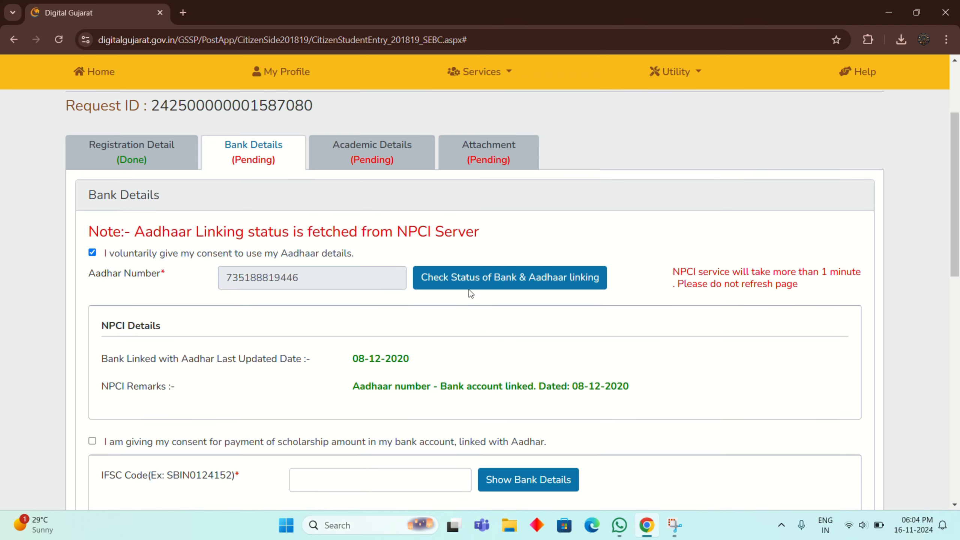
click(468, 282)
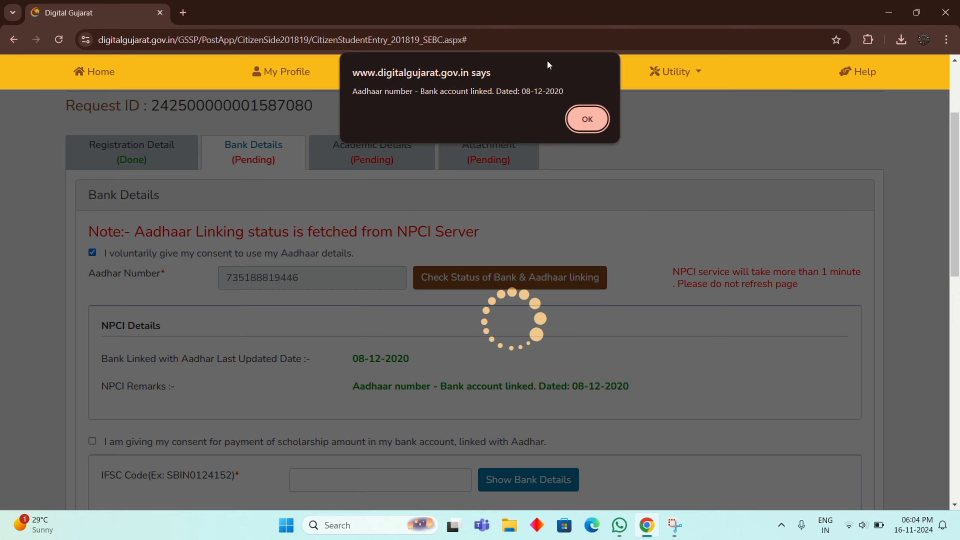
click(592, 119)
Step: Try to give consent for payment of the scholarship amount into the Aadhaar-linked bank account and dismiss the alert
scroll(465, 264, down, 5)
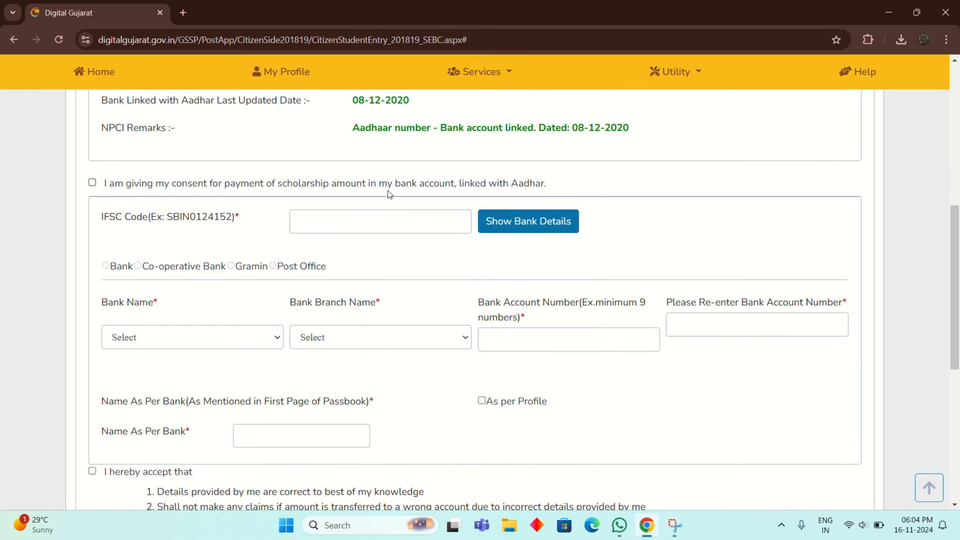
click(364, 210)
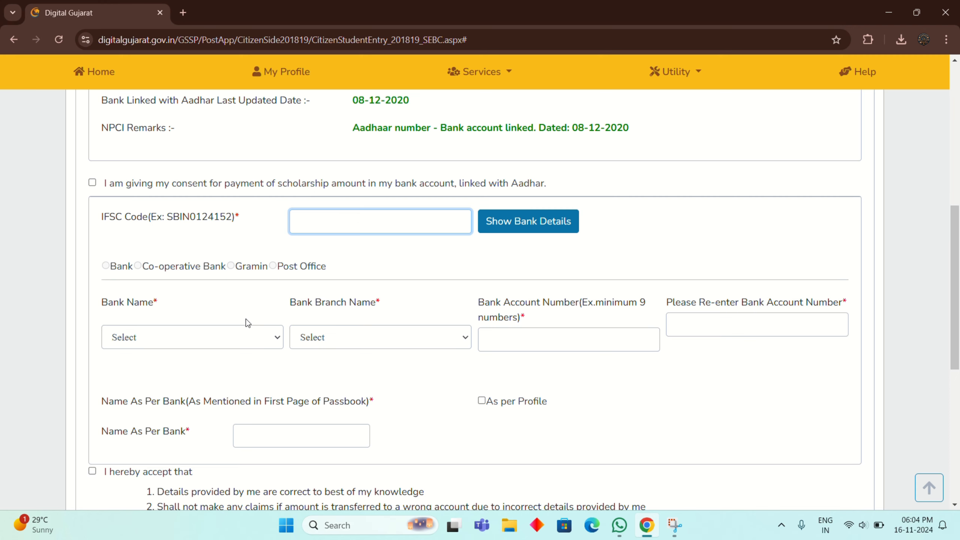
click(102, 184)
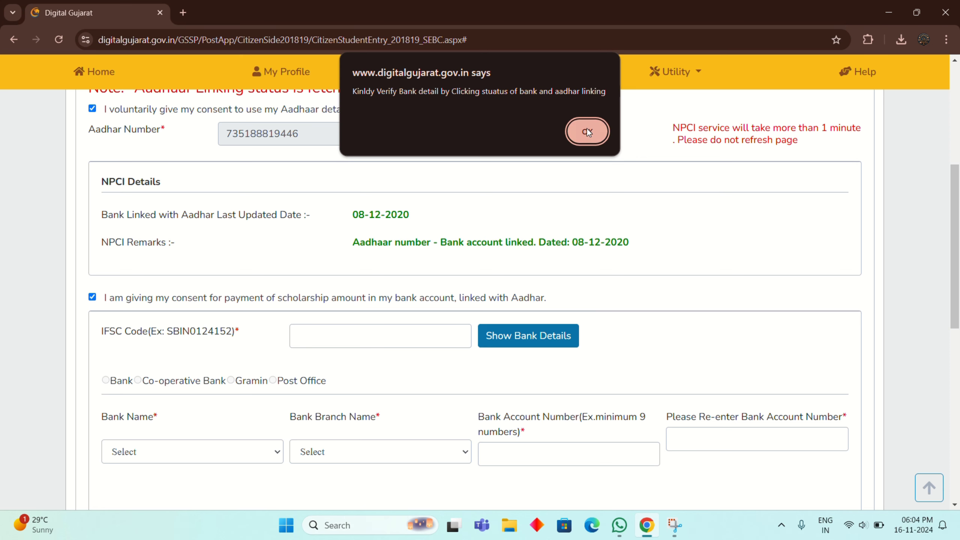
click(587, 129)
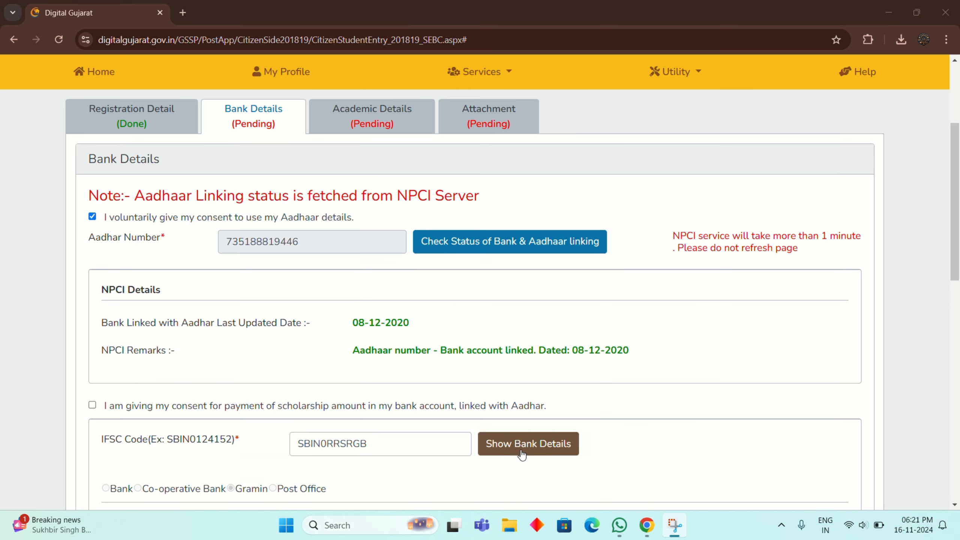
Step: Load the bank details for IFSC code SBIN0RRSRGB and set the bank's District to Jamnagar
click(519, 453)
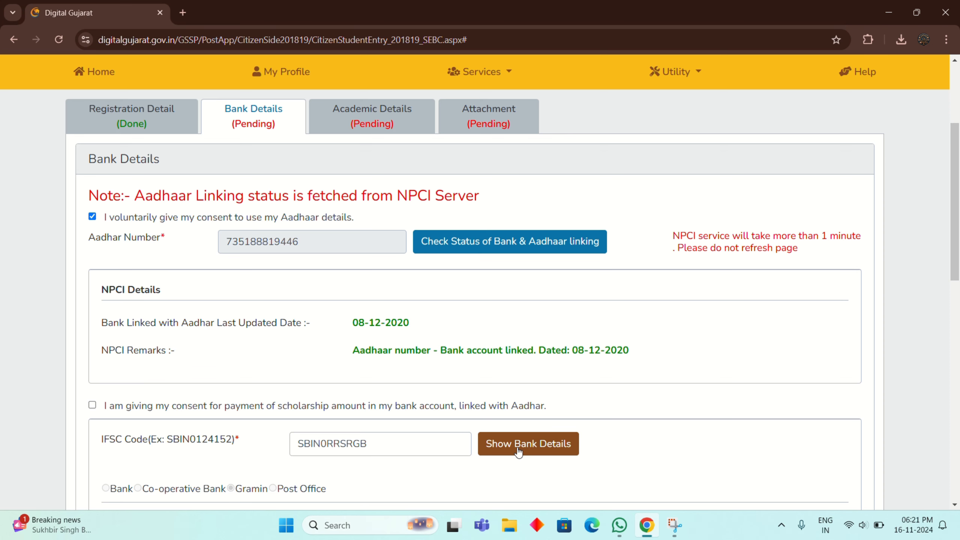
scroll(517, 447, down, 5)
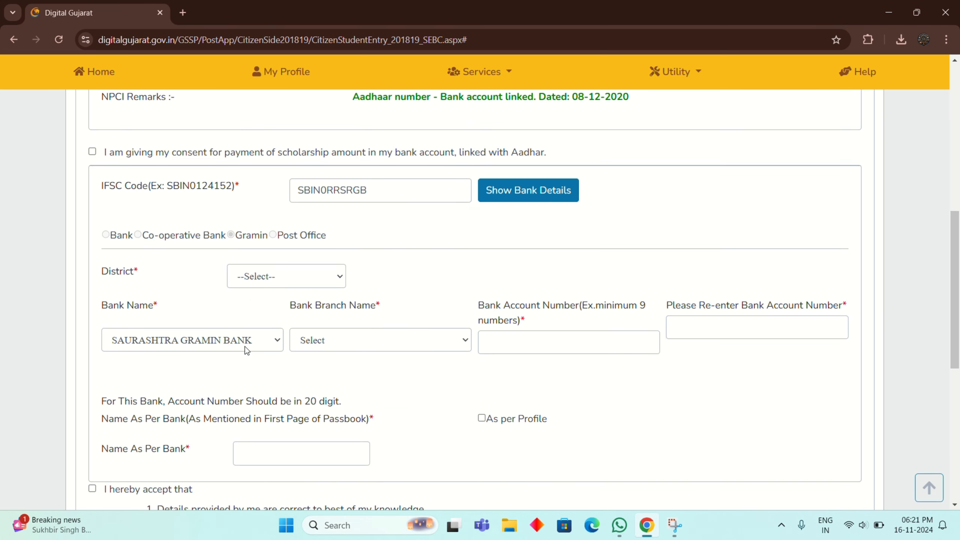
click(270, 267)
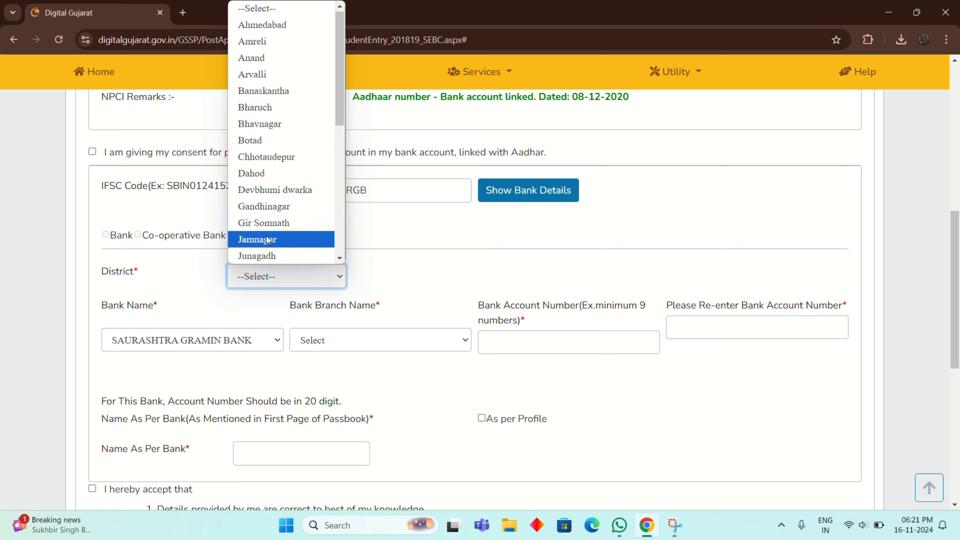
scroll(268, 240, down, 3)
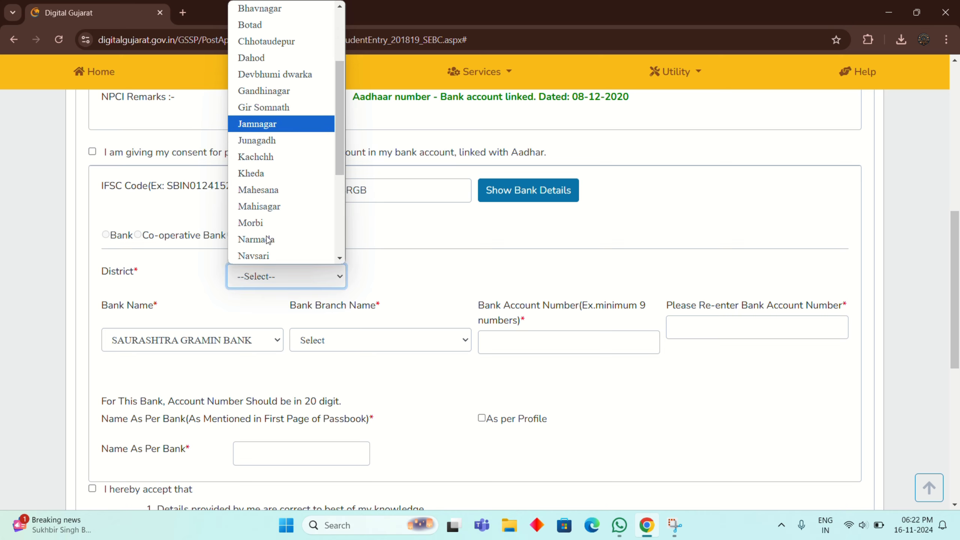
click(248, 127)
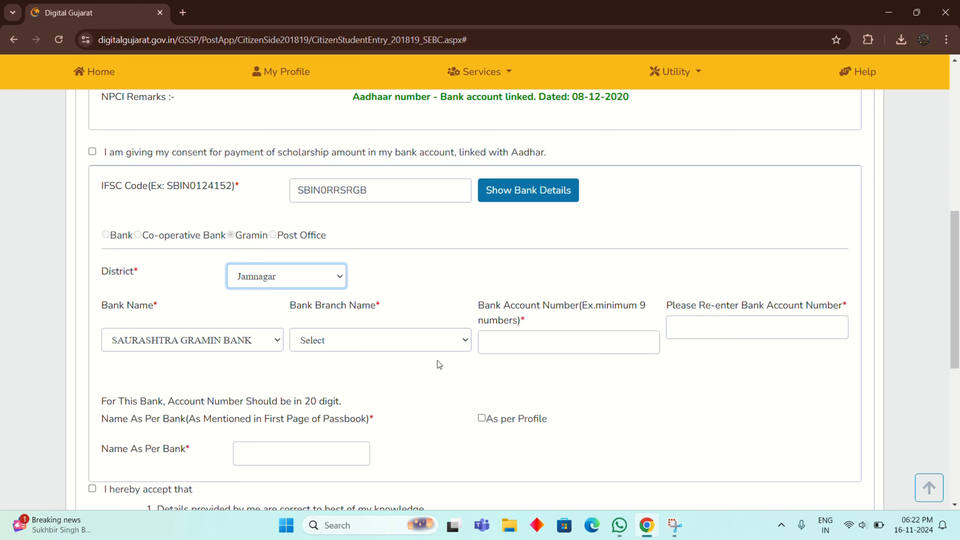
Step: Look through the Bank Branch Name choices and visit the bank account number, re-entry and Name As Per Bank fields
click(411, 350)
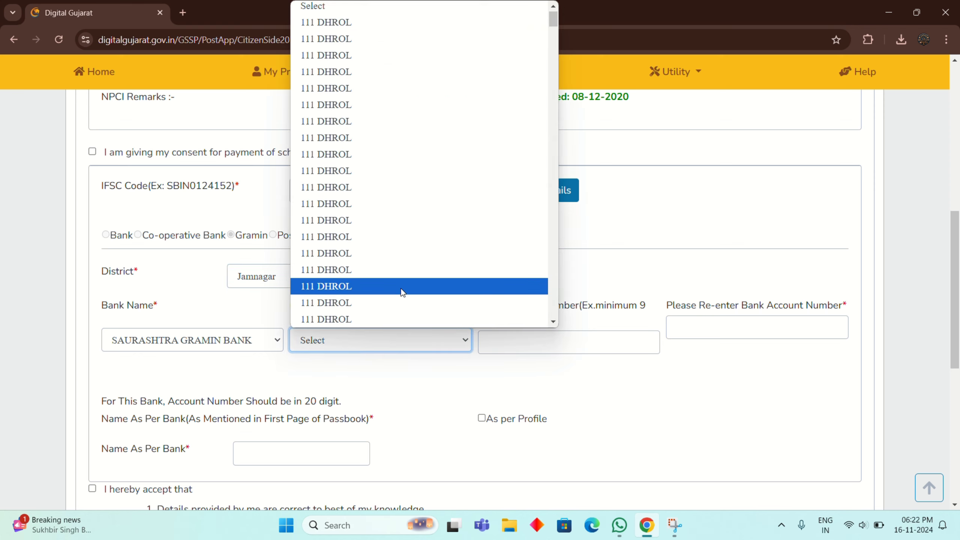
scroll(362, 155, down, 15)
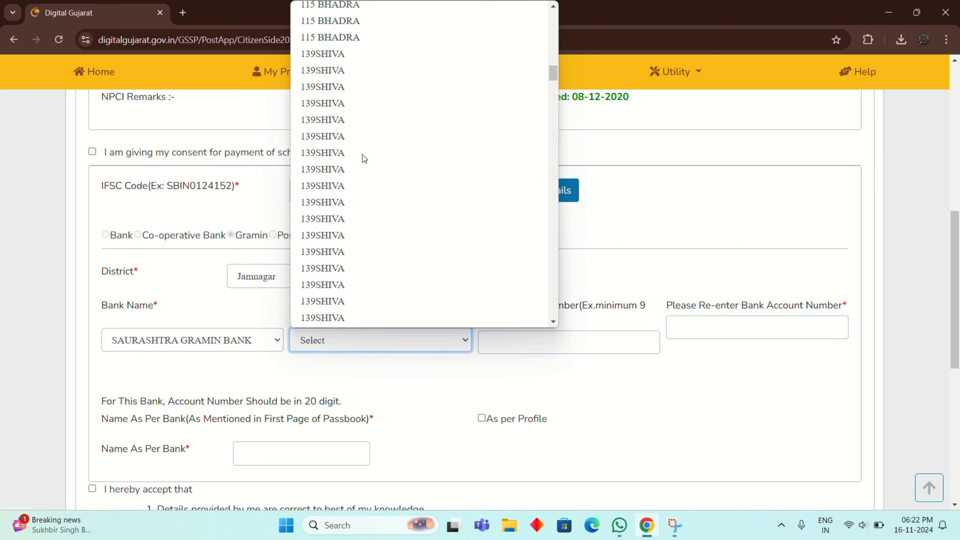
scroll(363, 156, down, 15)
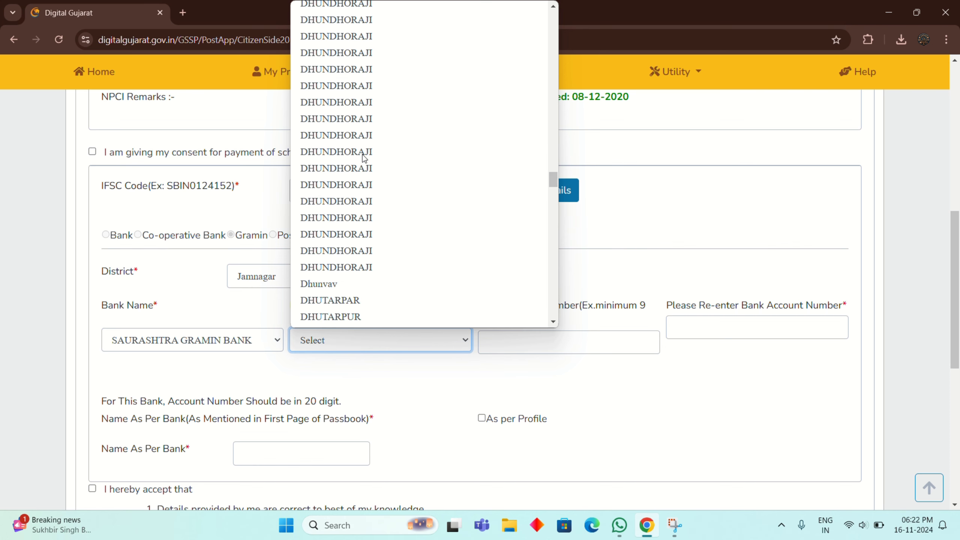
click(597, 337)
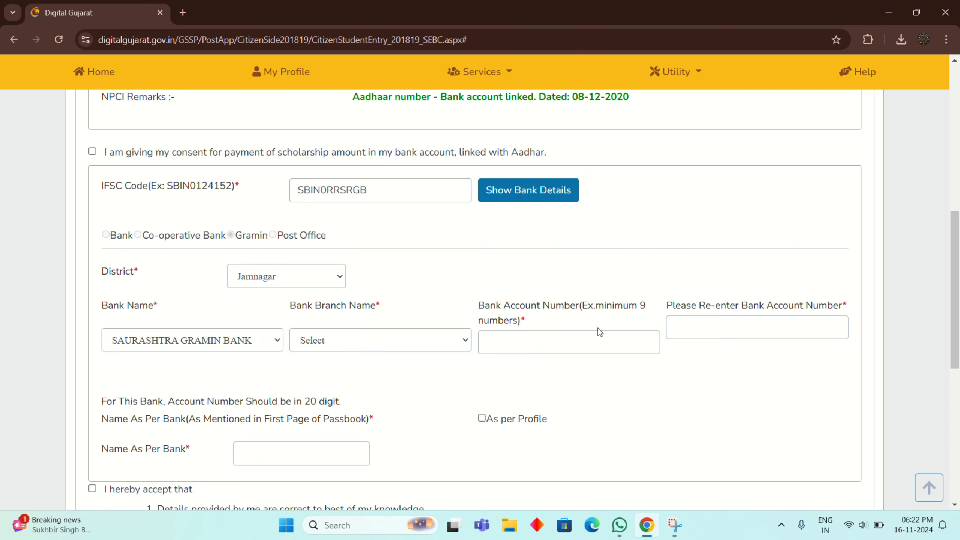
click(597, 336)
click(717, 325)
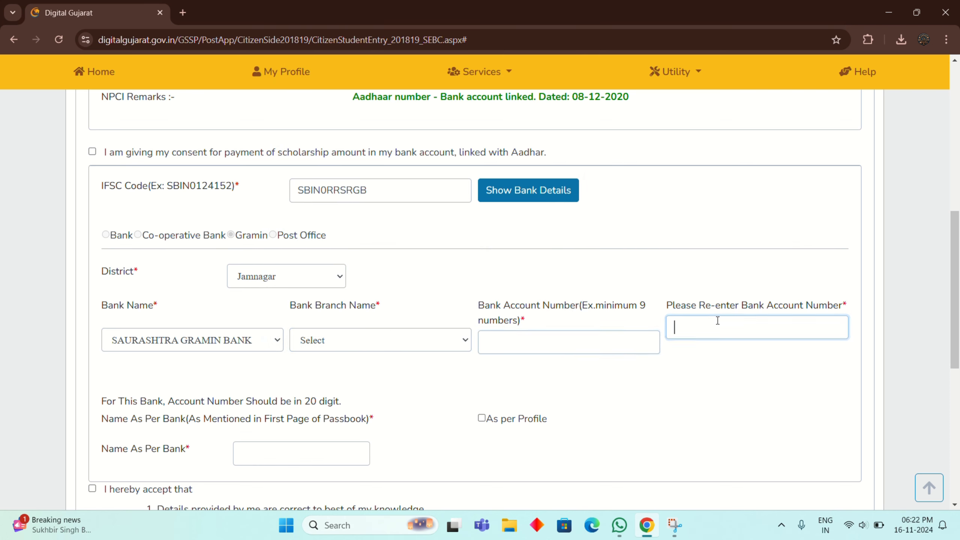
click(258, 457)
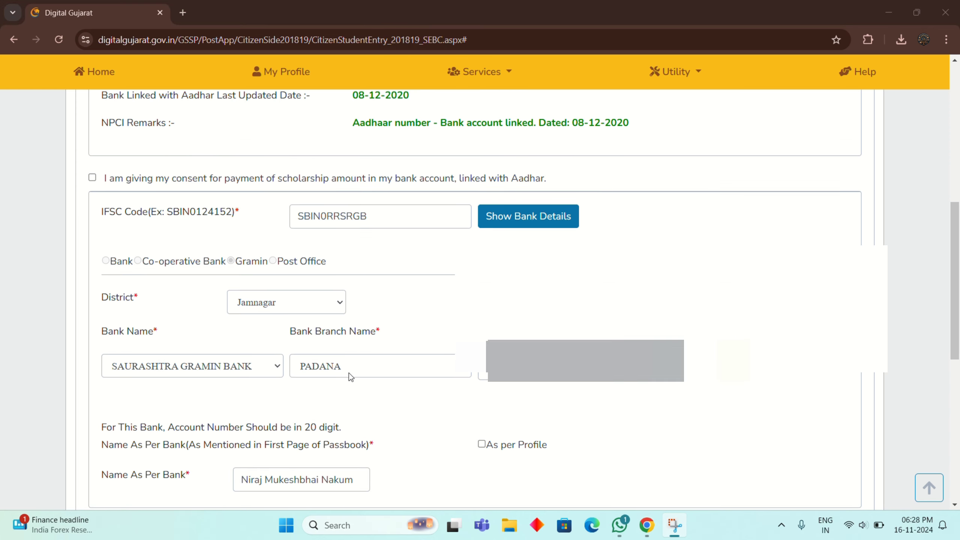
Step: Review the completed bank fields and accept the declaration about the correctness of the details and refund of wrongly transferred amounts
scroll(349, 372, down, 2)
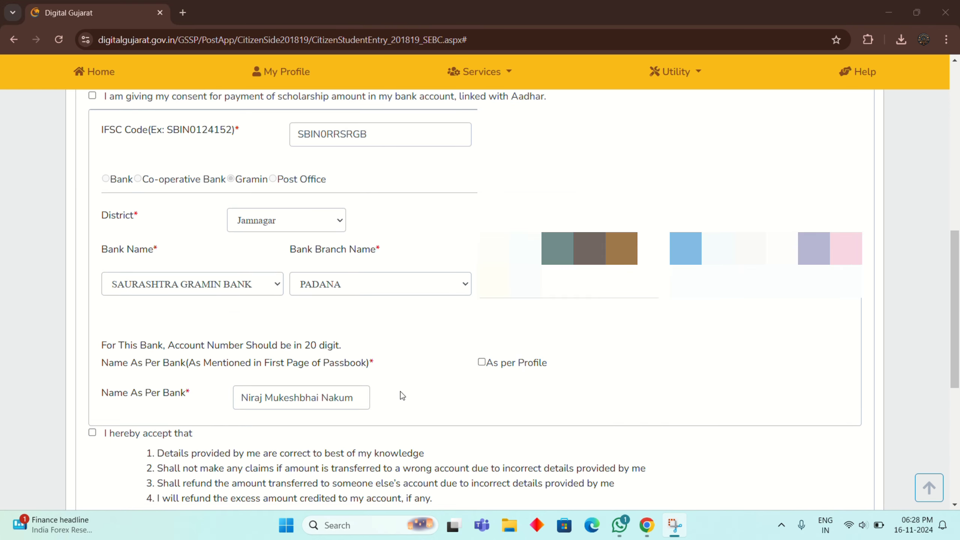
scroll(400, 392, down, 4)
click(92, 278)
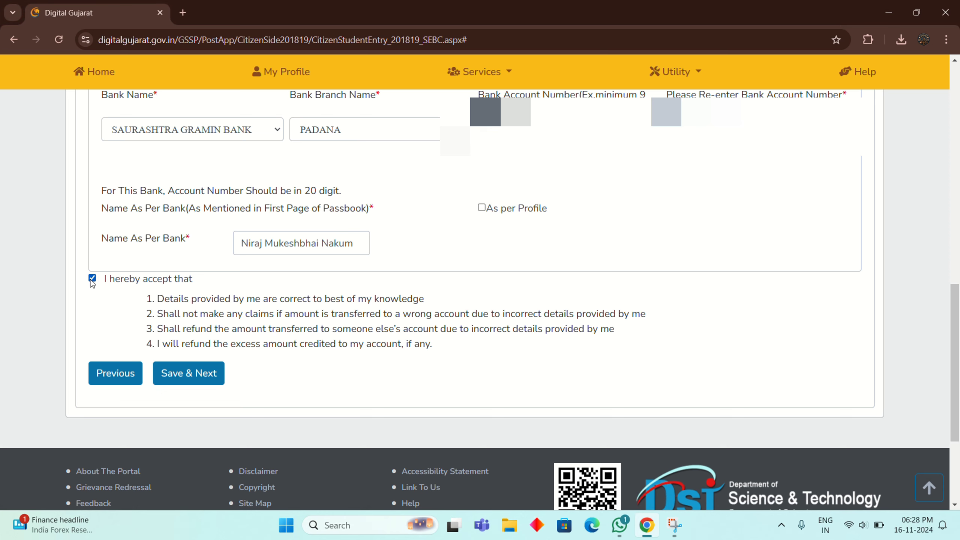
Step: Try again to consent to receiving the scholarship payment in the Aadhaar-linked account and dismiss the alert
scroll(156, 226, up, 5)
scroll(156, 226, up, 2)
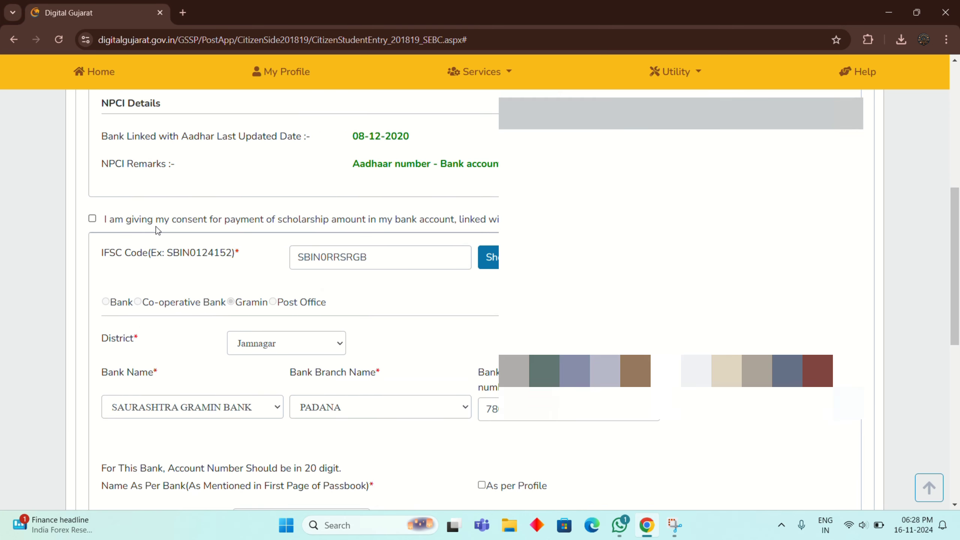
click(92, 218)
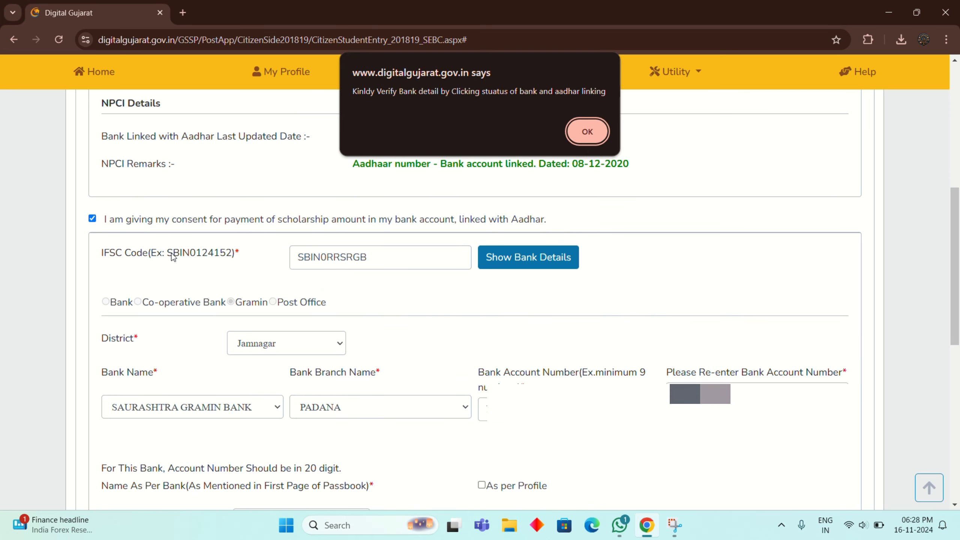
click(586, 131)
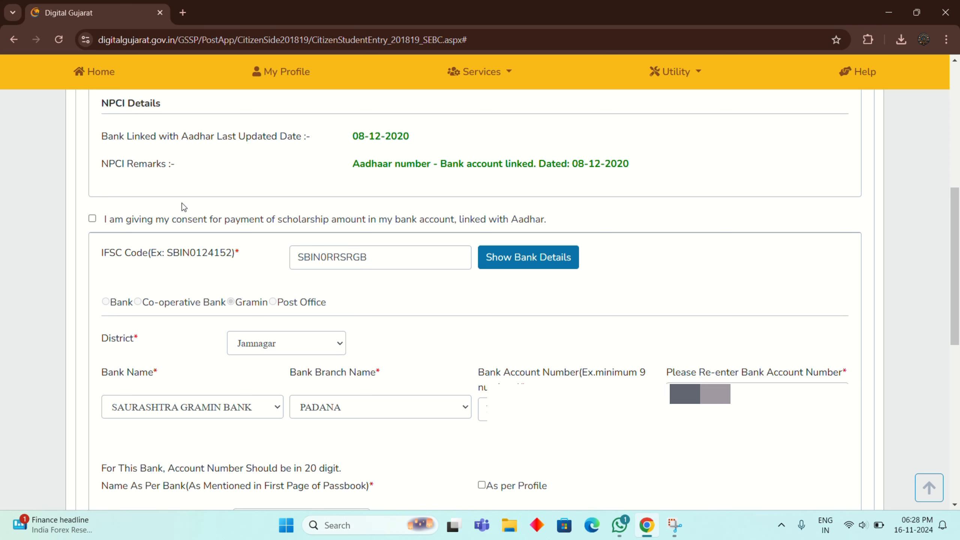
Step: Save the bank details, acknowledge the confirmation and proceed to the Academic Details section
scroll(102, 220, up, 2)
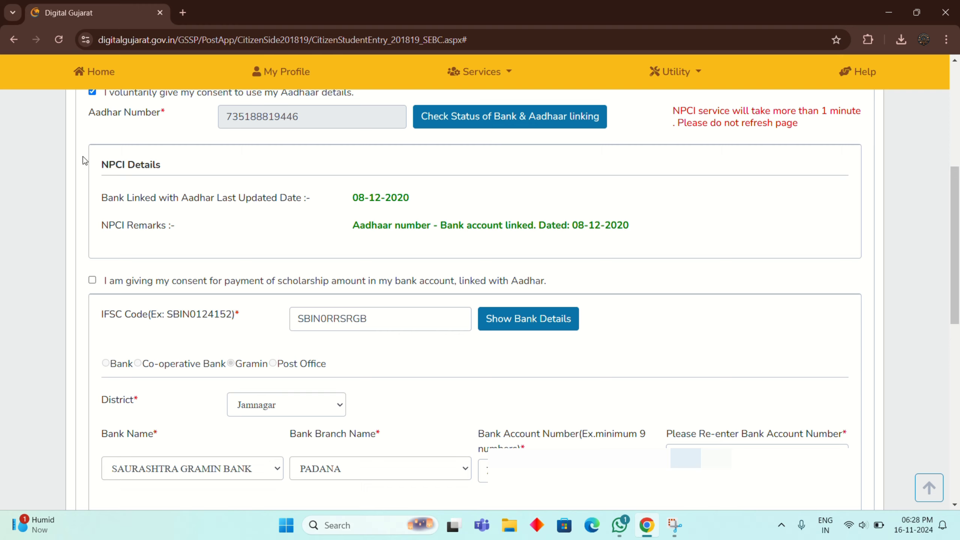
scroll(104, 292, down, 6)
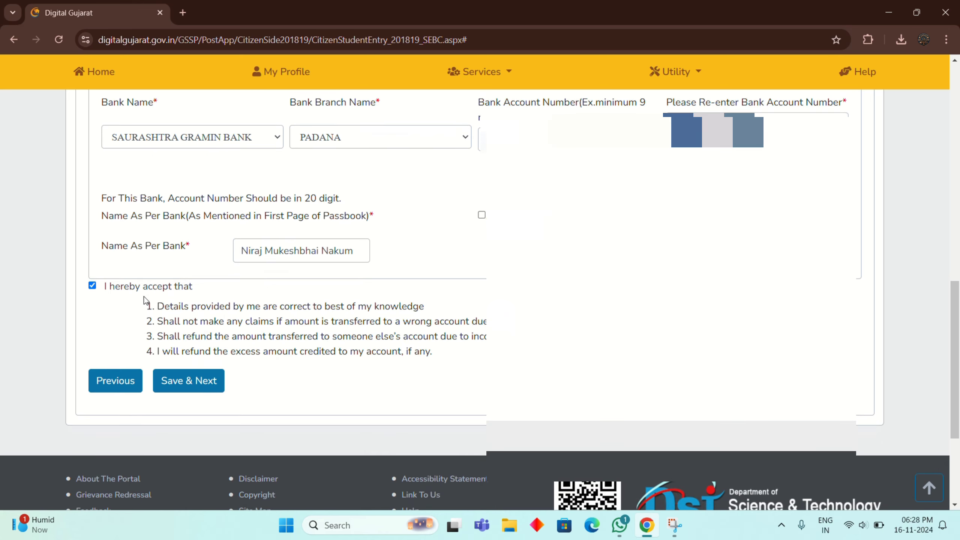
click(207, 381)
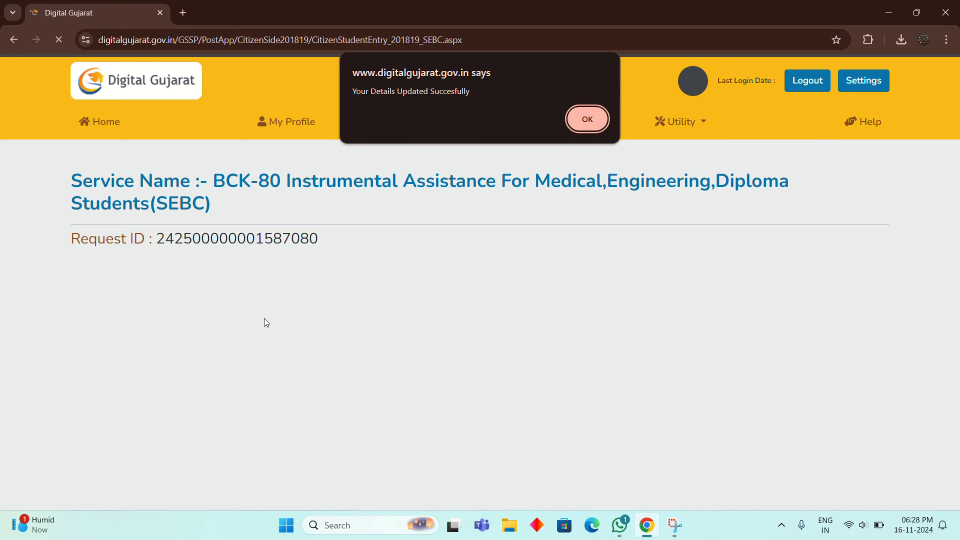
click(587, 119)
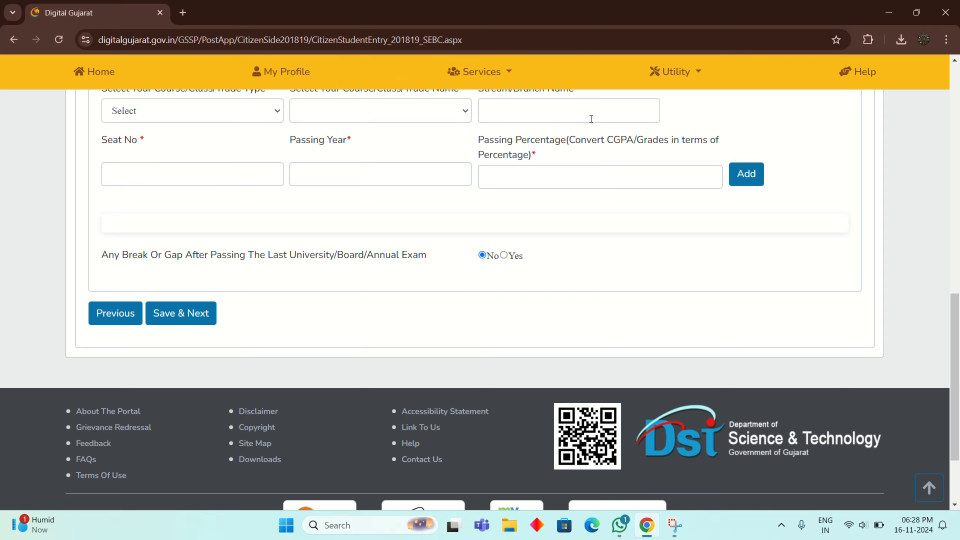
Step: Set the Admission Type in Academic Details to Regular Seat(Government Quota)
scroll(345, 224, up, 5)
scroll(345, 225, up, 6)
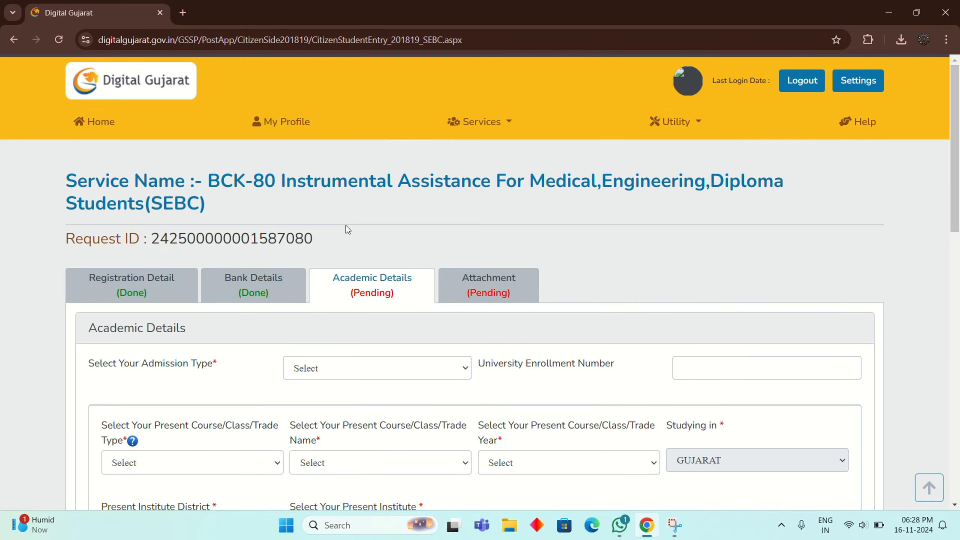
scroll(346, 225, down, 3)
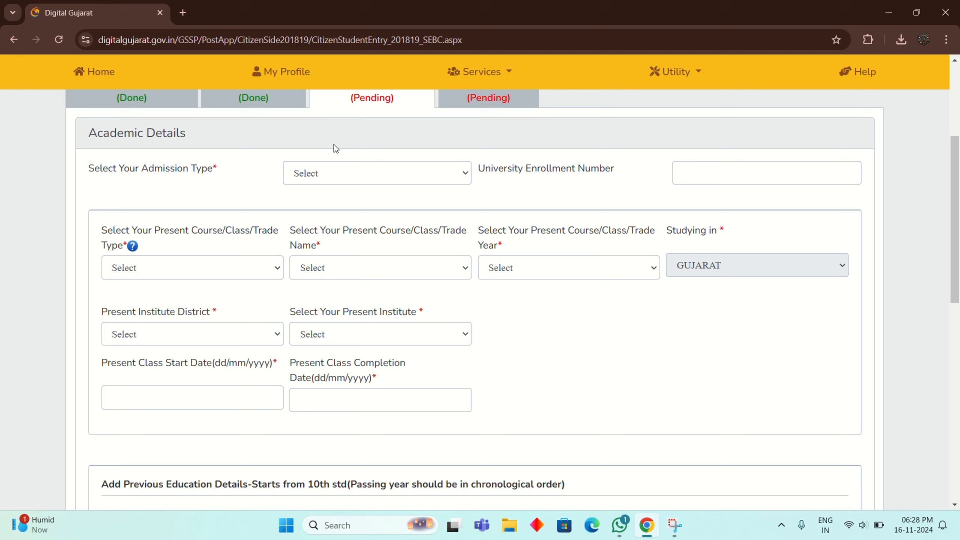
click(343, 174)
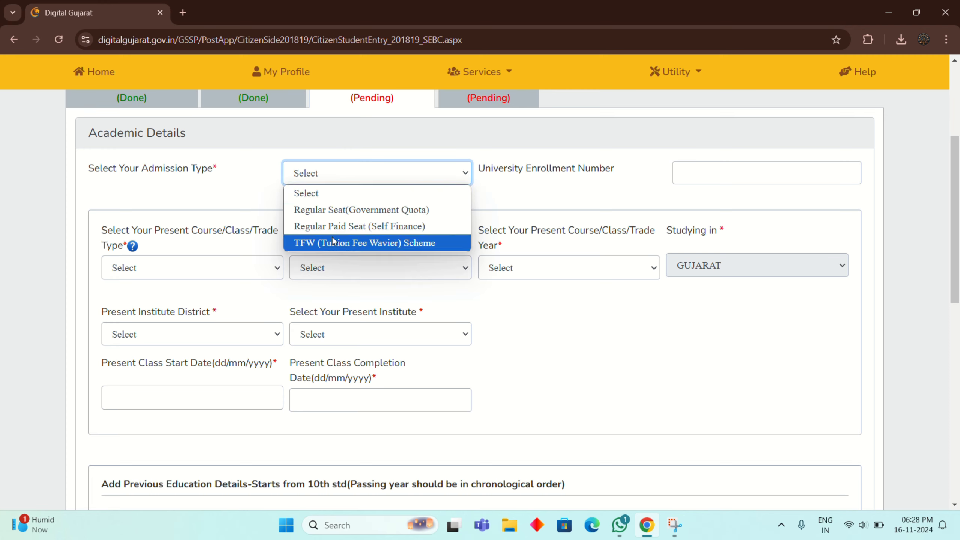
click(322, 210)
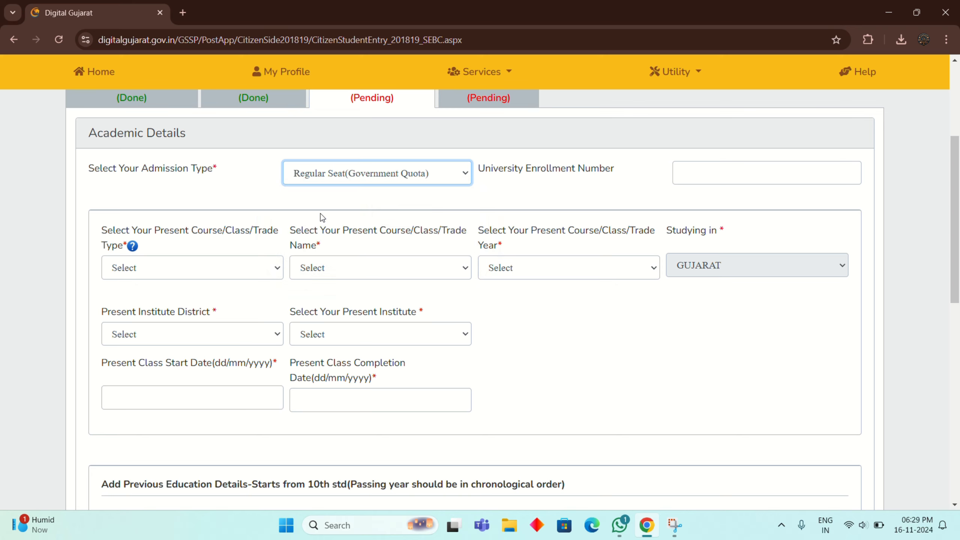
Step: Set the present course type to Engineering & Technology, the name to DE (Diploma Engineering) and the year to 1ST YEAR(1st Semester/2nd Semester)
click(681, 167)
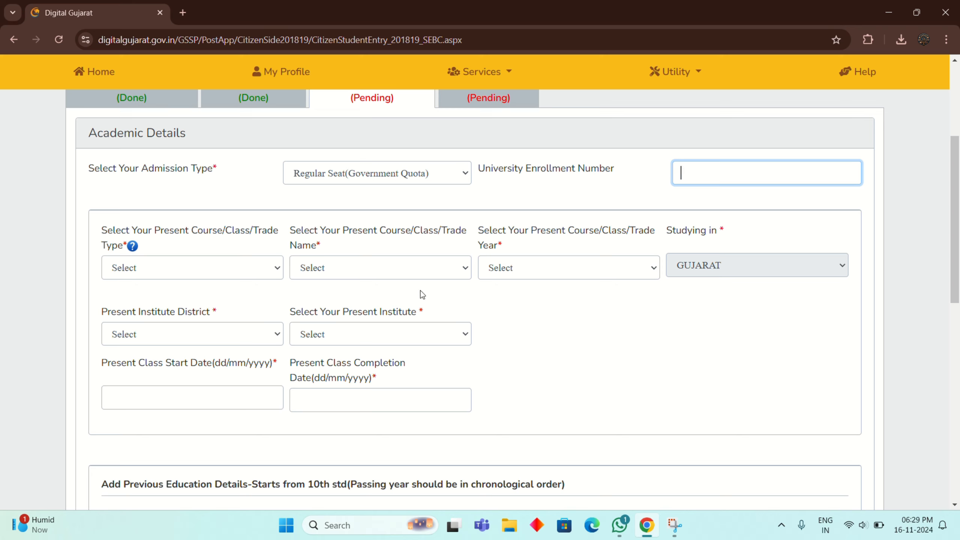
click(166, 271)
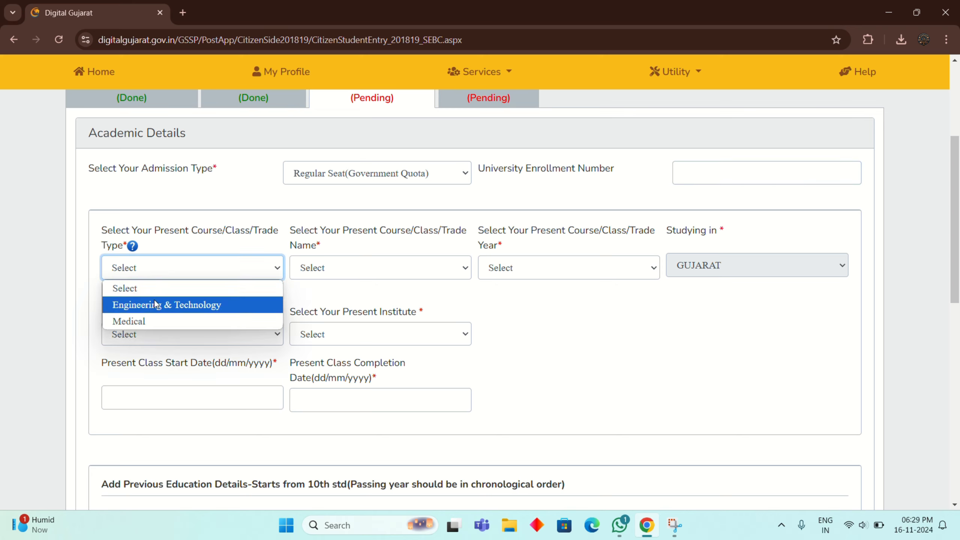
click(184, 307)
click(306, 269)
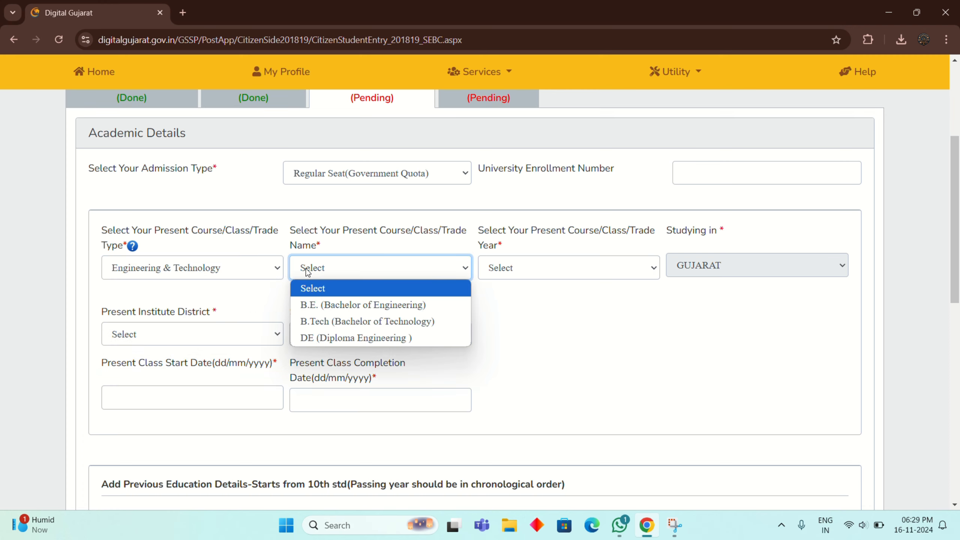
click(325, 340)
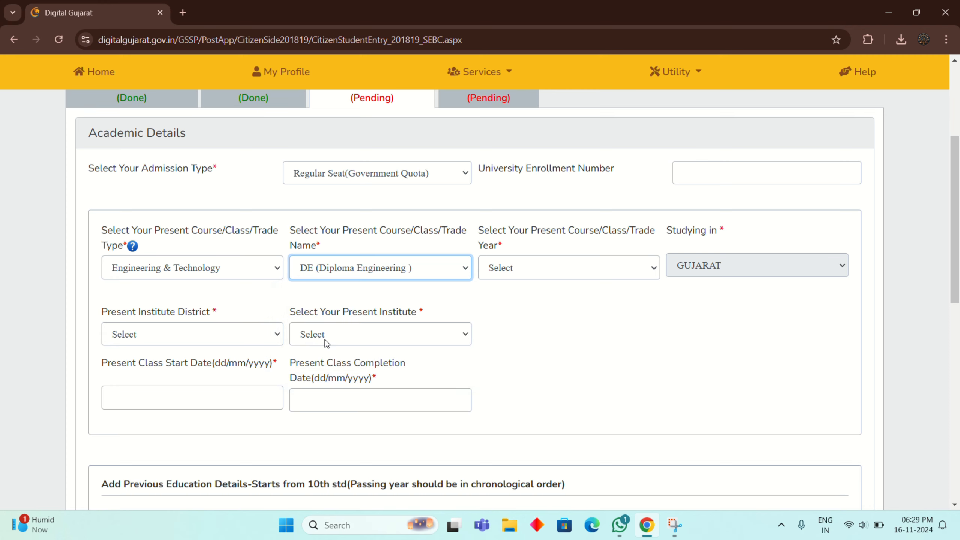
click(560, 270)
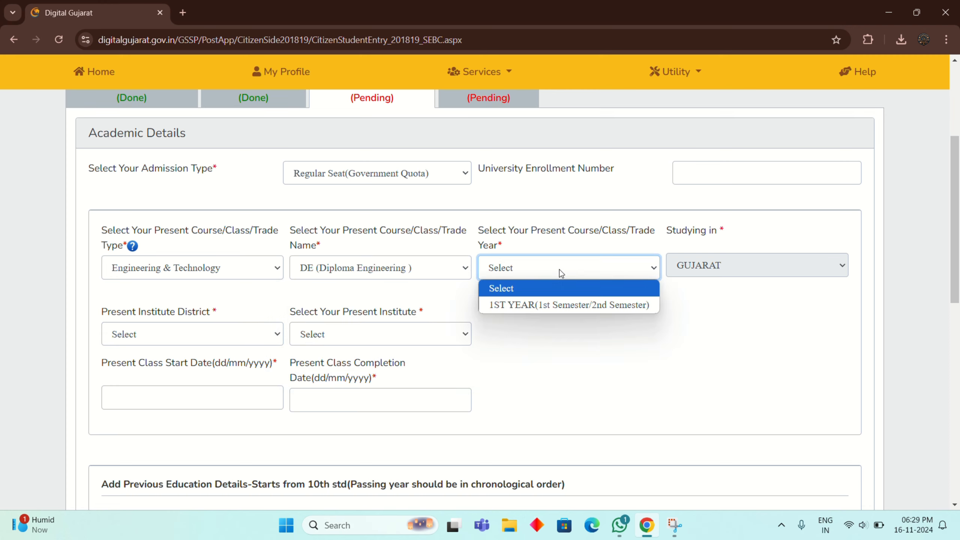
click(602, 305)
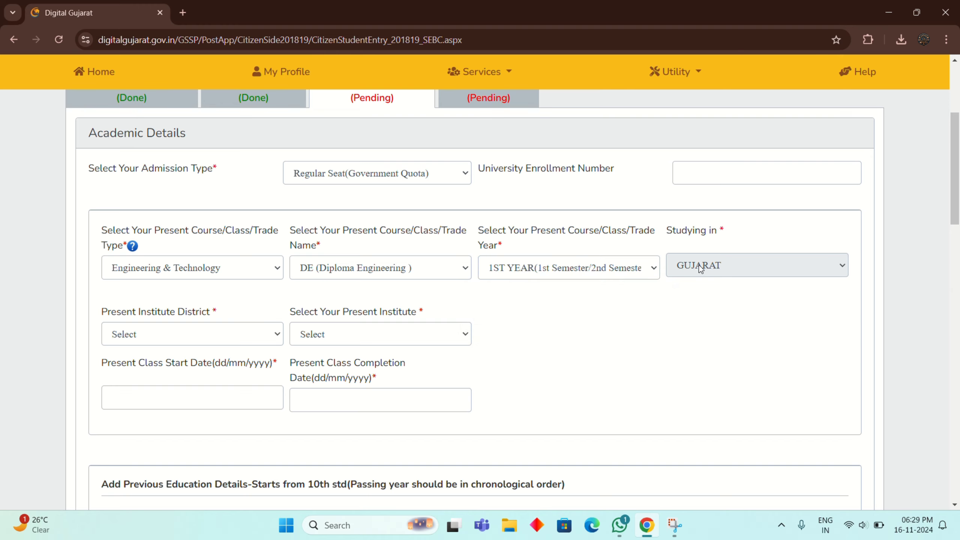
Step: Set the Present Institute District to Jamnagar and try to choose the present institute
click(222, 331)
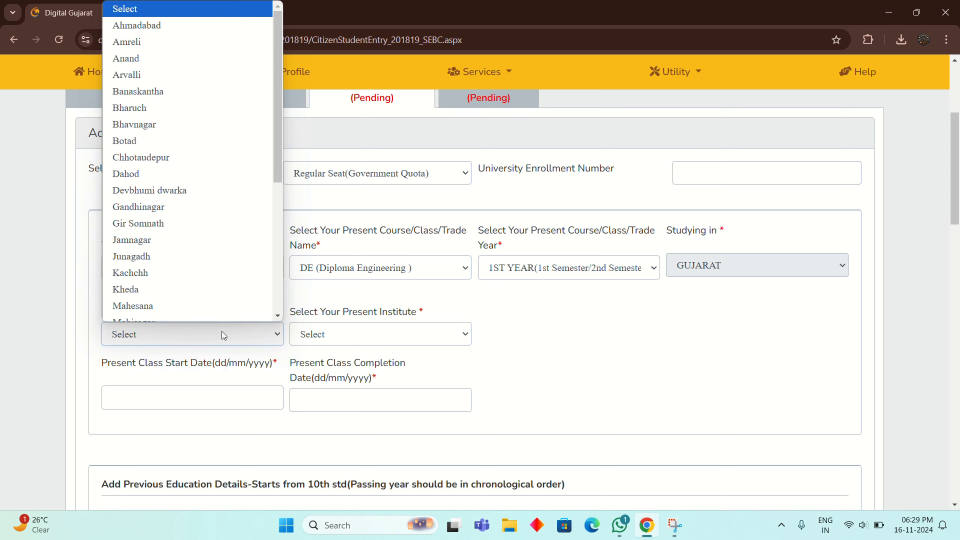
scroll(190, 227, down, 1)
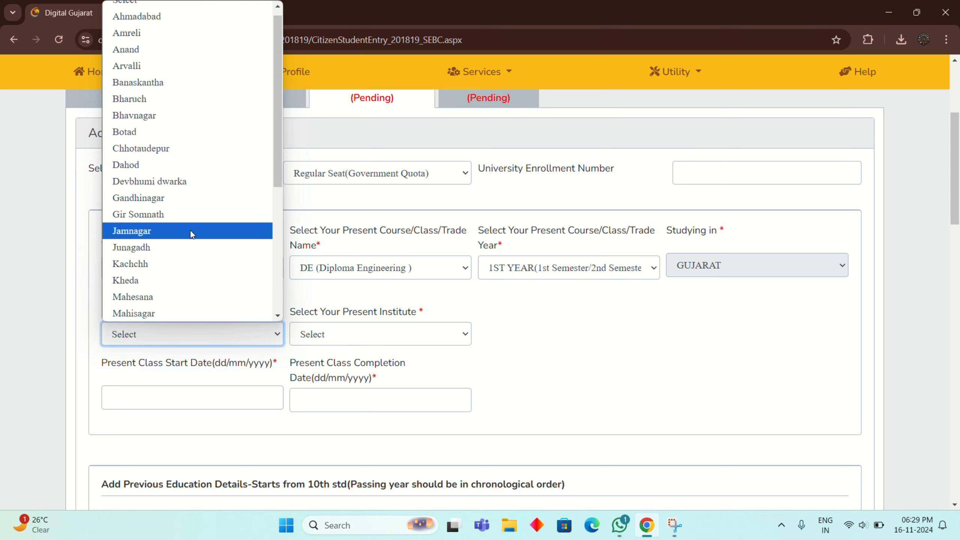
click(190, 230)
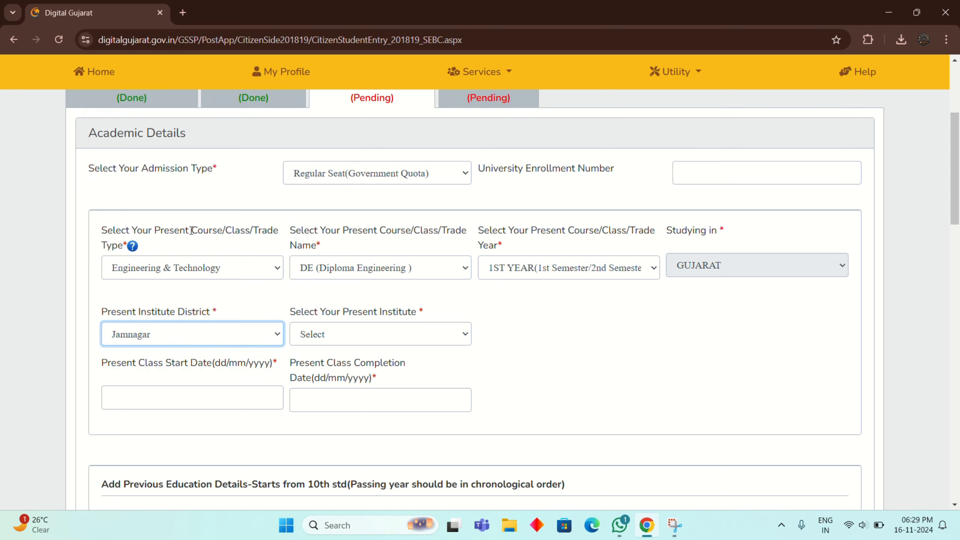
click(357, 342)
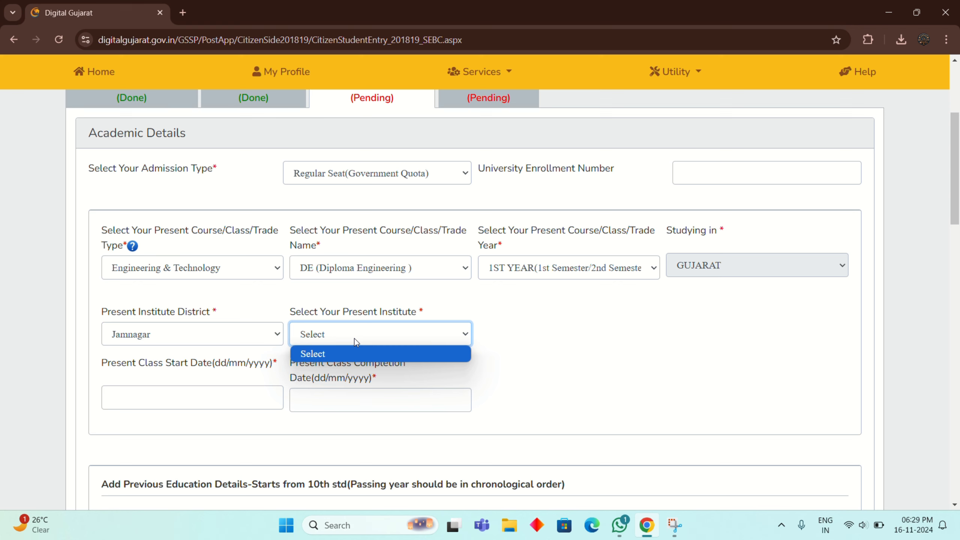
click(246, 325)
click(336, 335)
click(336, 337)
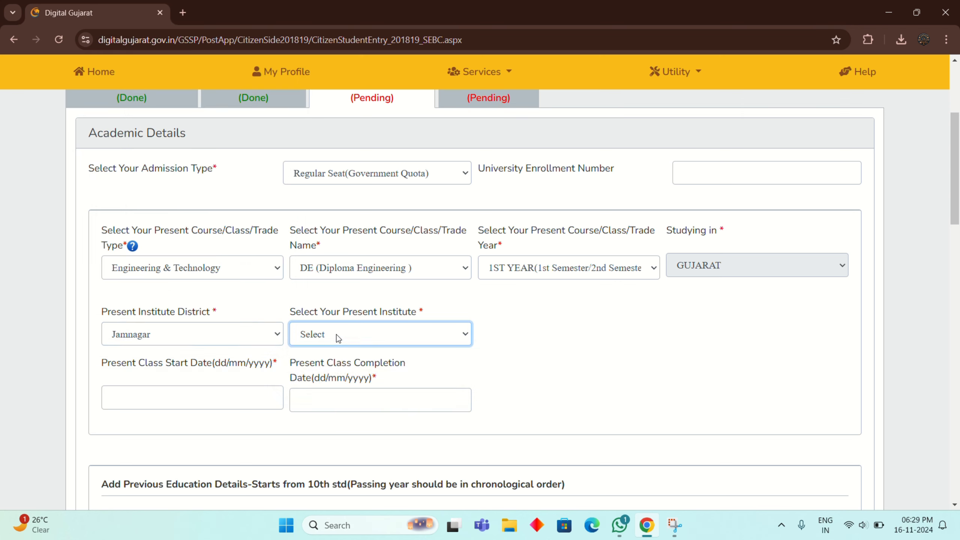
Step: Switch the Present Institute District to Junagadh and back to Jamnagar to reload the institute choices
click(254, 331)
click(212, 248)
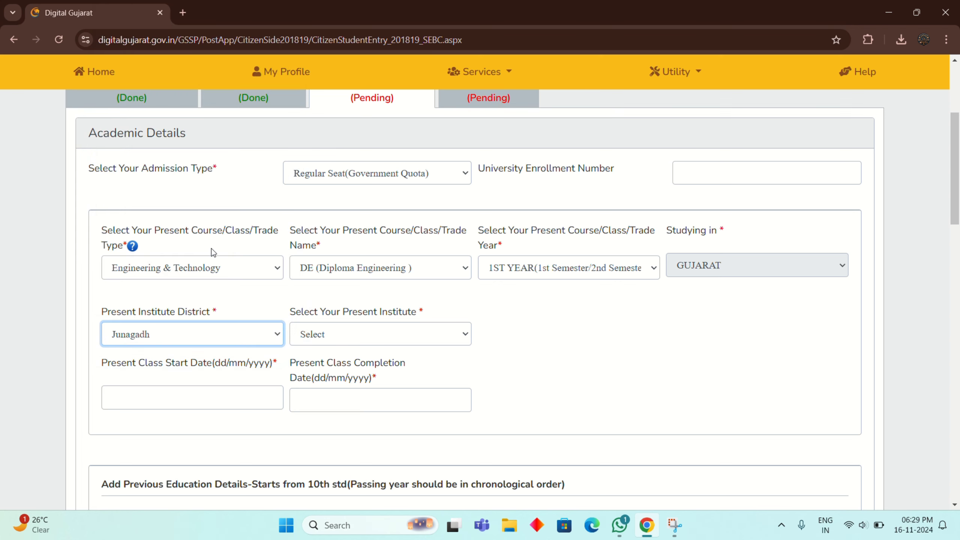
double_click(221, 331)
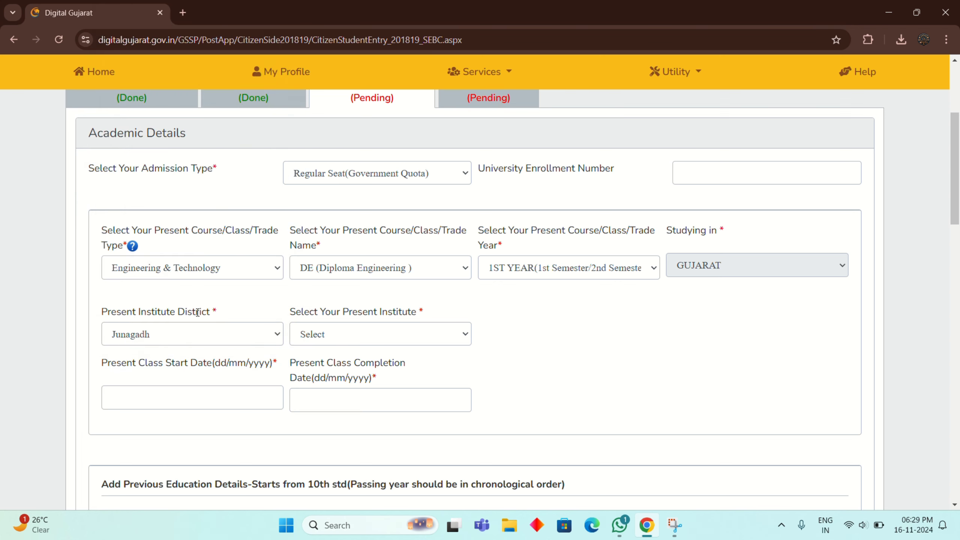
click(197, 333)
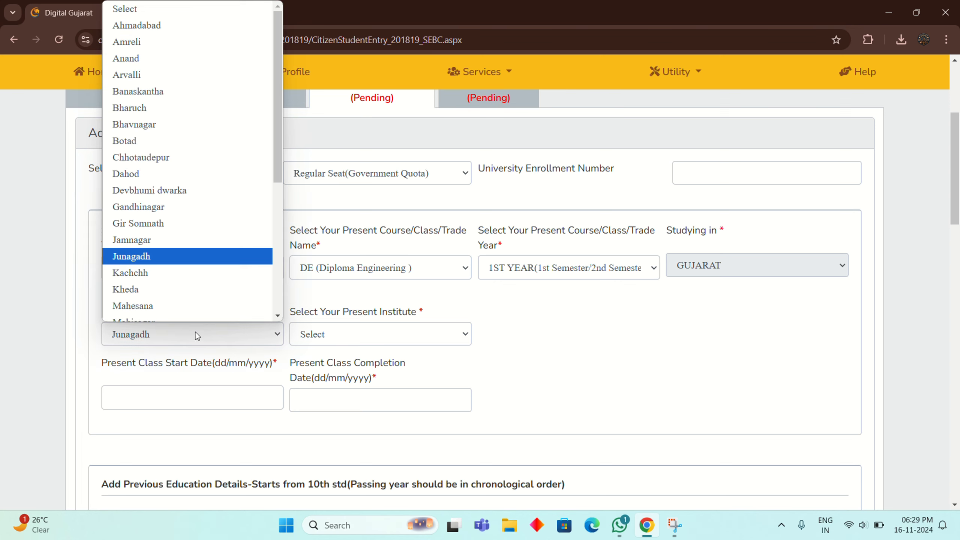
click(165, 235)
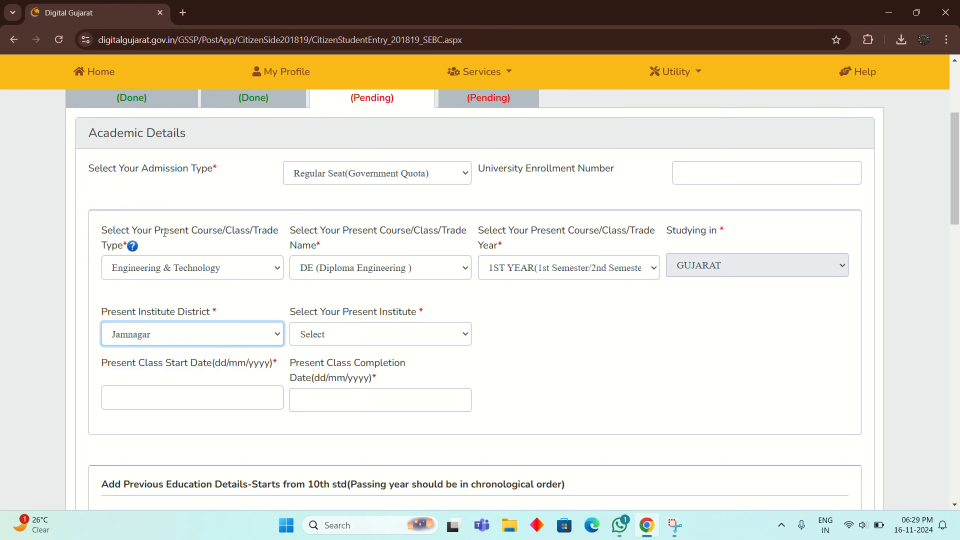
Step: Choose Government Polytechnic,Jamnagar 625 as the present institute and Electrical Engineering as the branch course
click(318, 335)
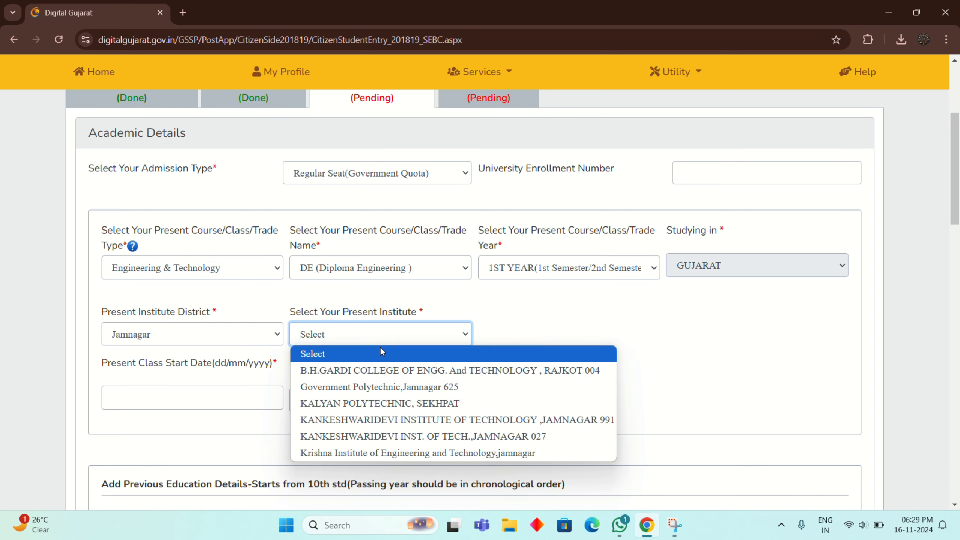
click(375, 386)
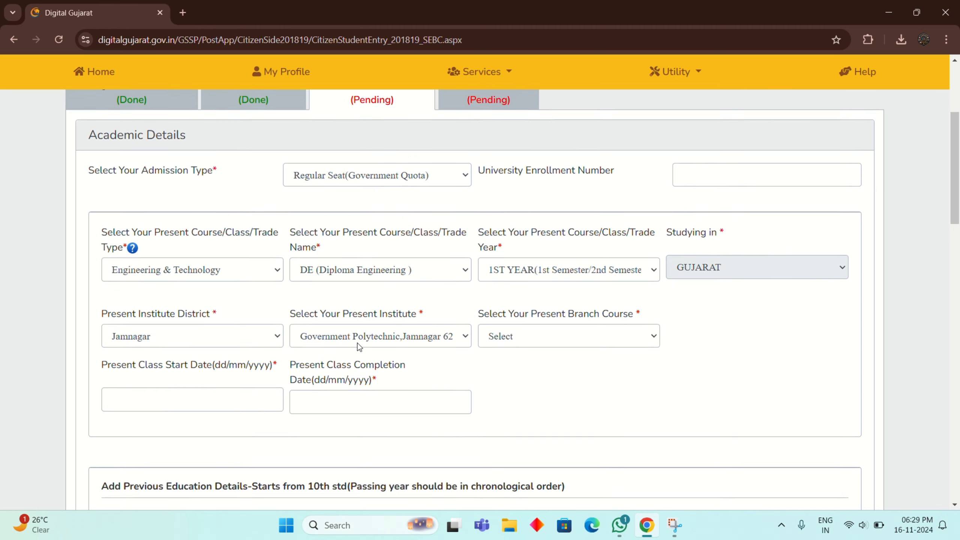
click(502, 342)
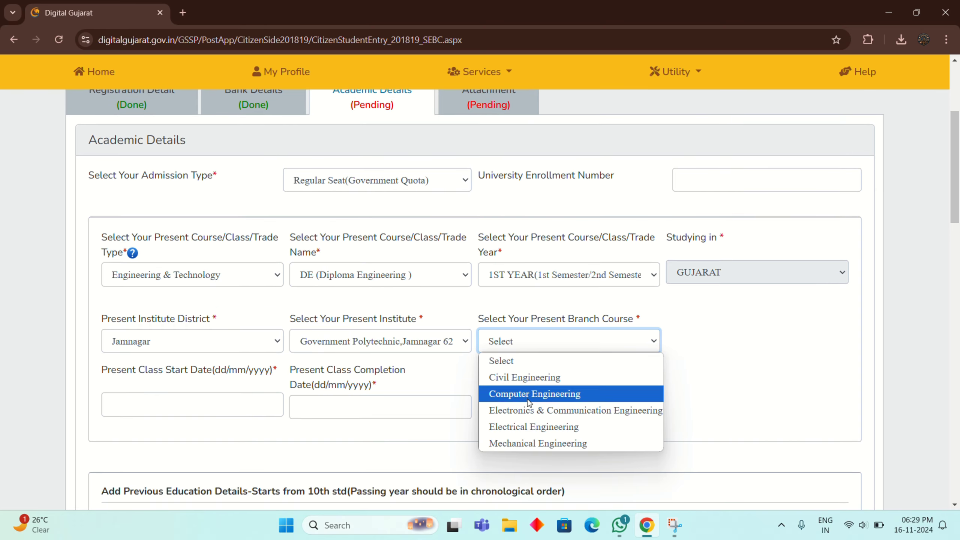
click(526, 427)
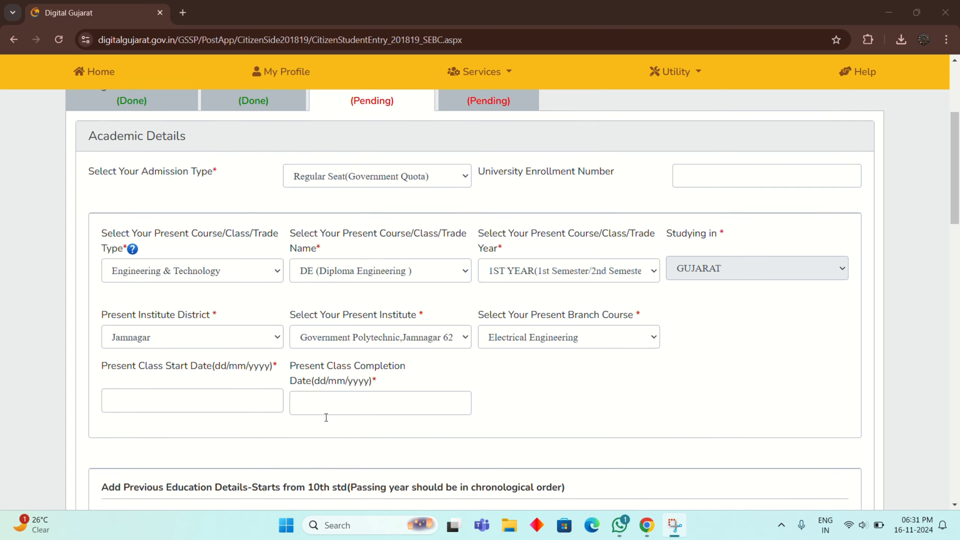
Step: Look through the remaining academic fields, including class dates, previous education details, the study gap question and the kit list
scroll(327, 417, down, 5)
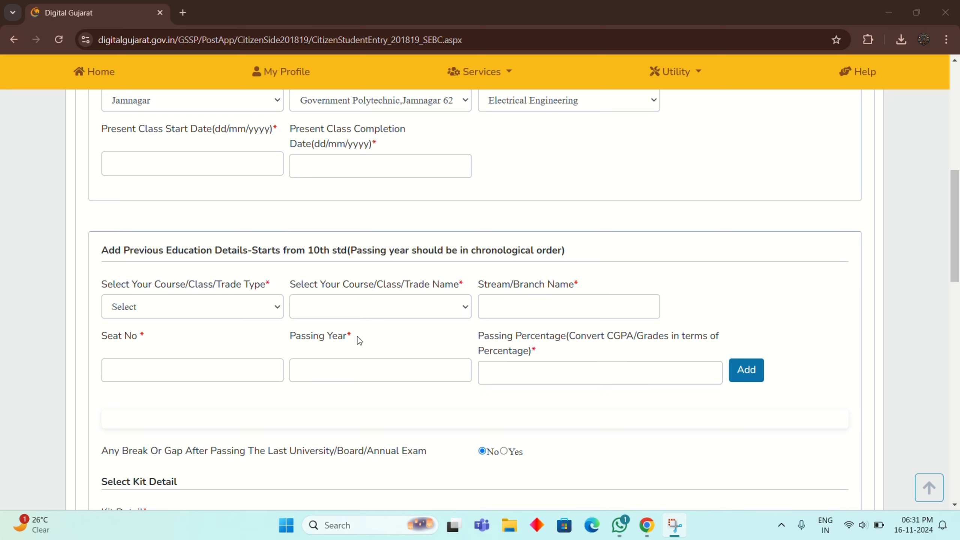
scroll(371, 358, down, 5)
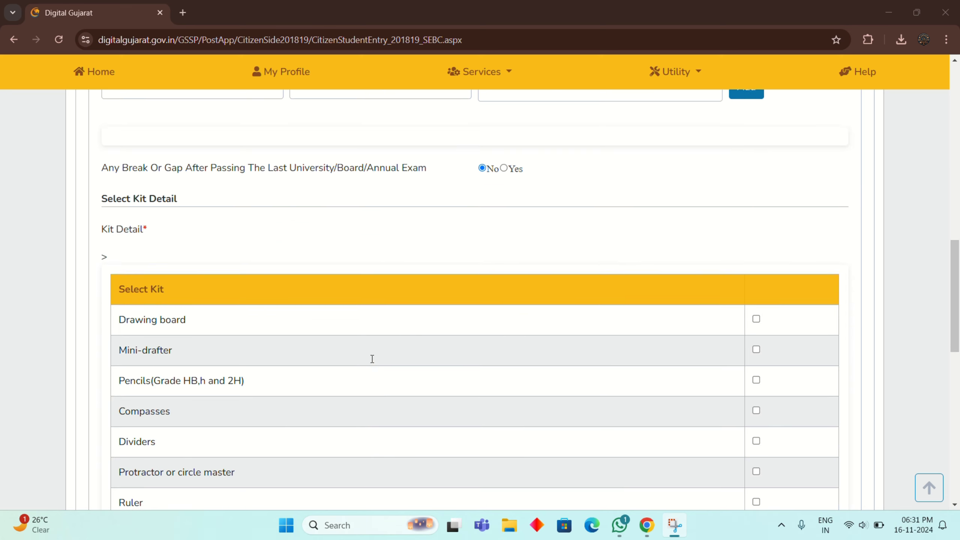
scroll(373, 359, down, 3)
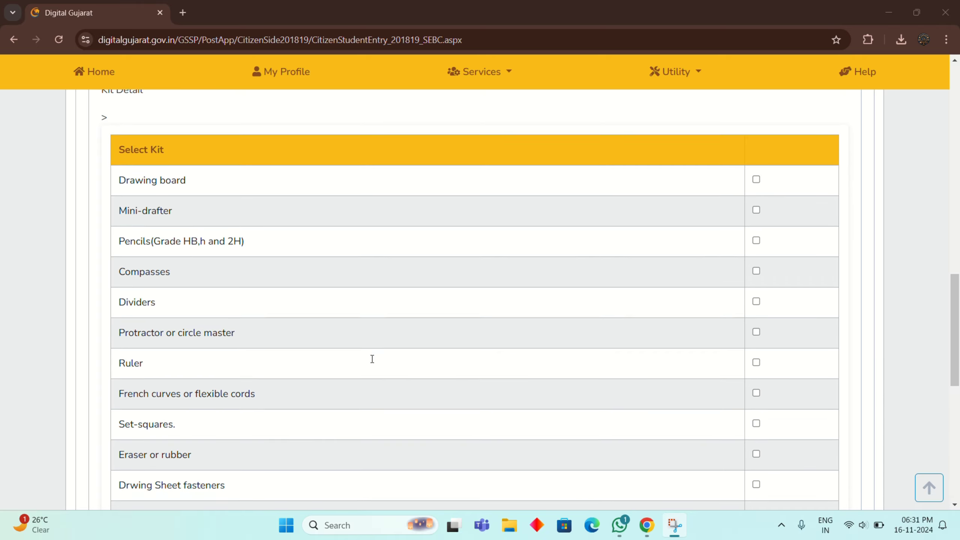
scroll(373, 358, up, 7)
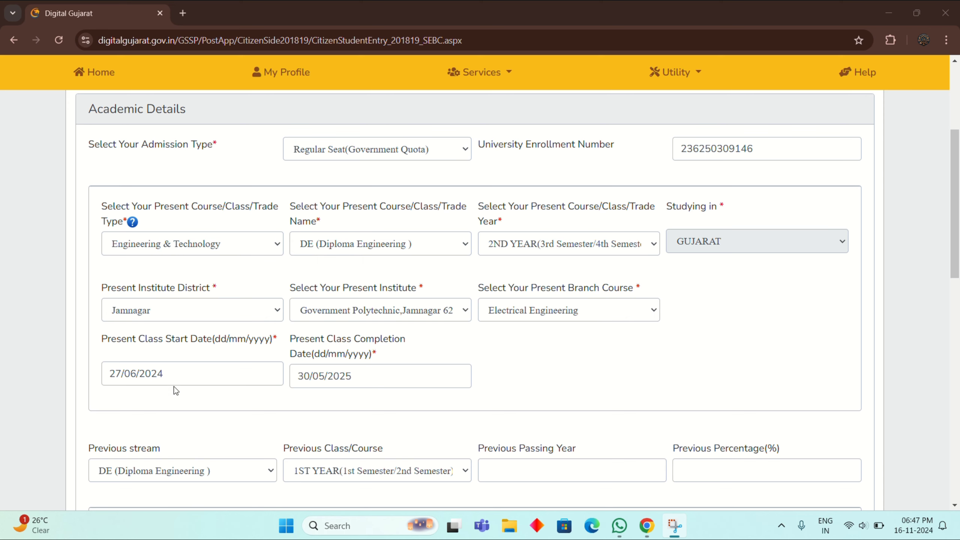
Step: Set the Previous Passing Year to 2023 and the Previous Percentage to 41.3
scroll(202, 384, down, 2)
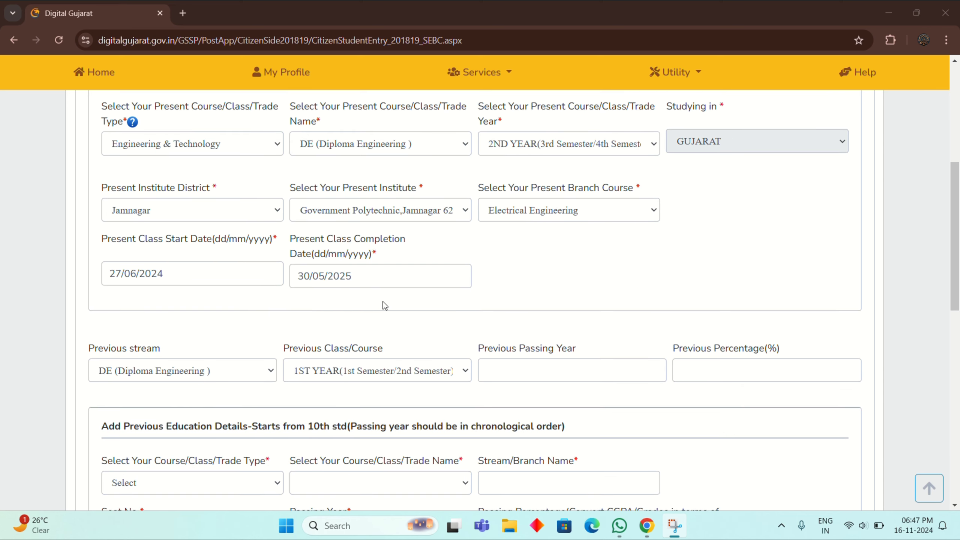
click(532, 370)
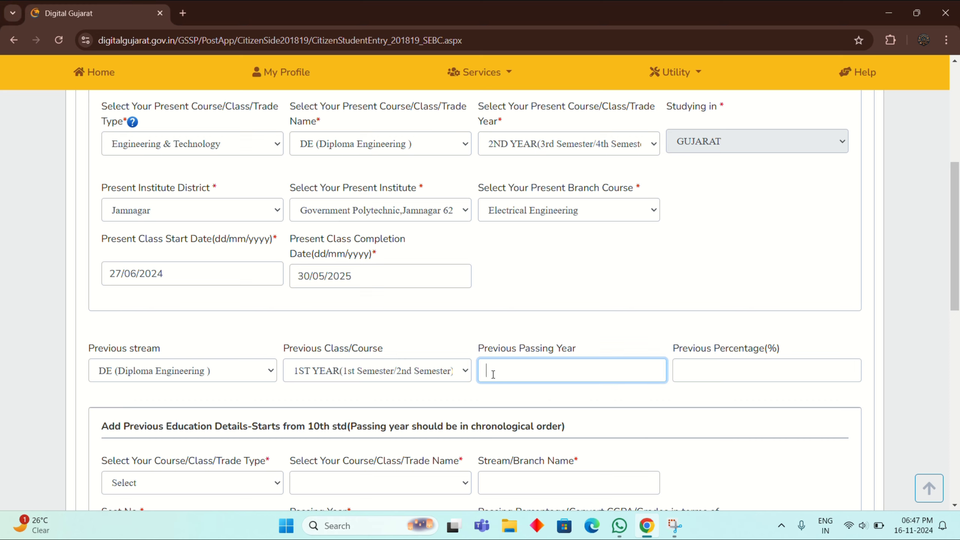
text(2024)
click(744, 369)
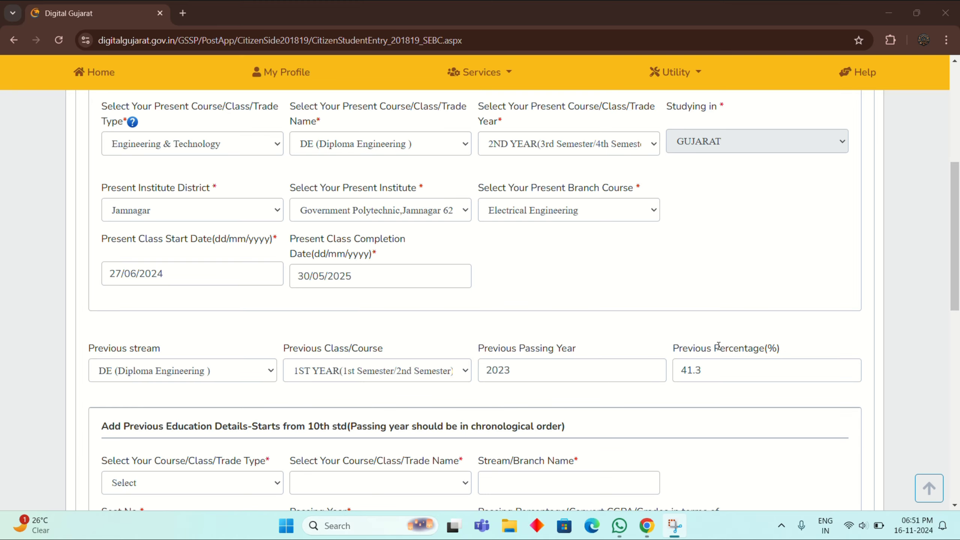
Step: Add a 9th Std/10th Std education record for 10TH, stream GSBC, with the seat number, passing year 2020 and 43.5 percent, and acknowledge the save
scroll(674, 355, down, 5)
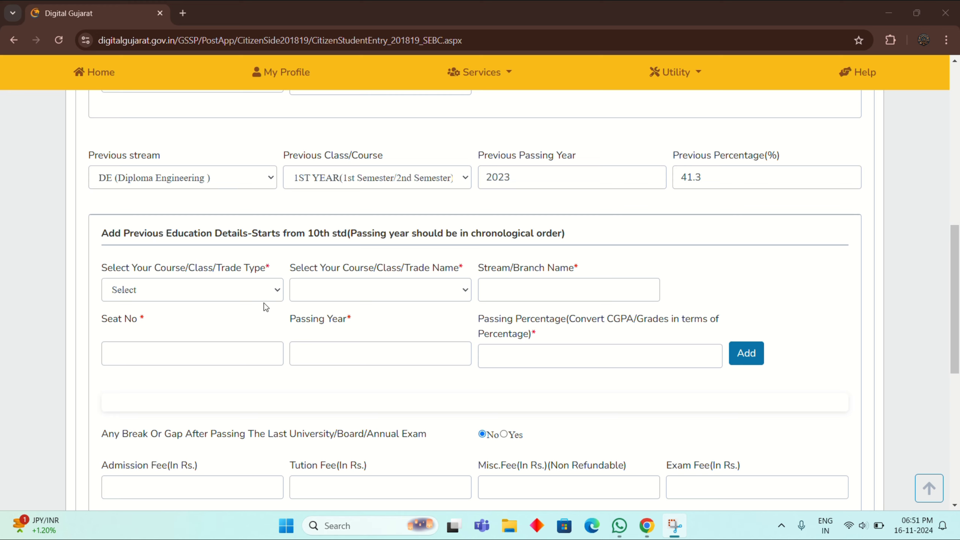
click(212, 288)
click(336, 289)
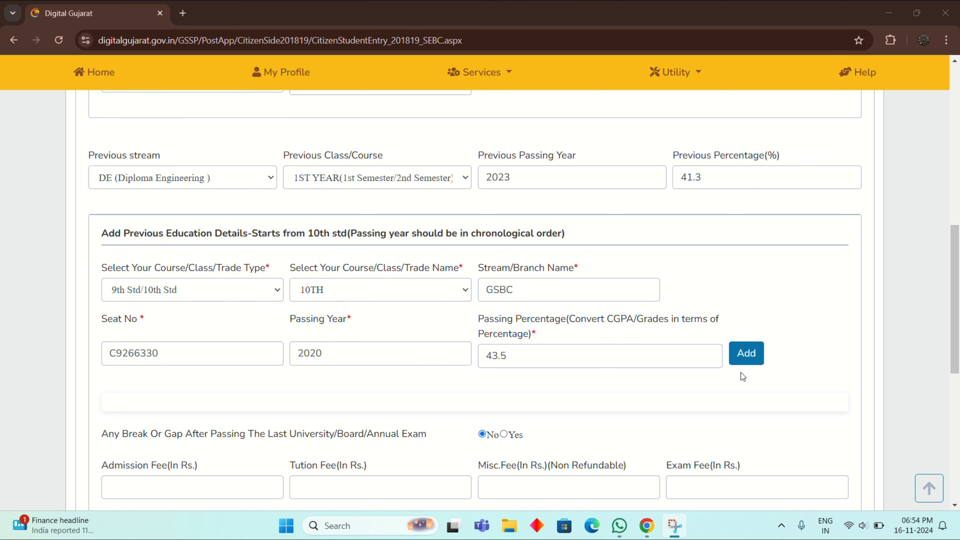
click(742, 353)
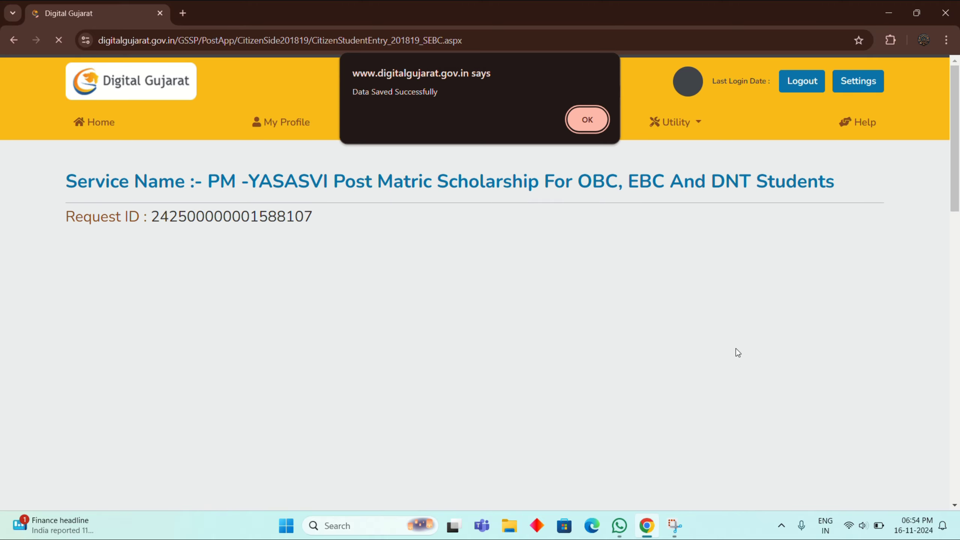
click(576, 115)
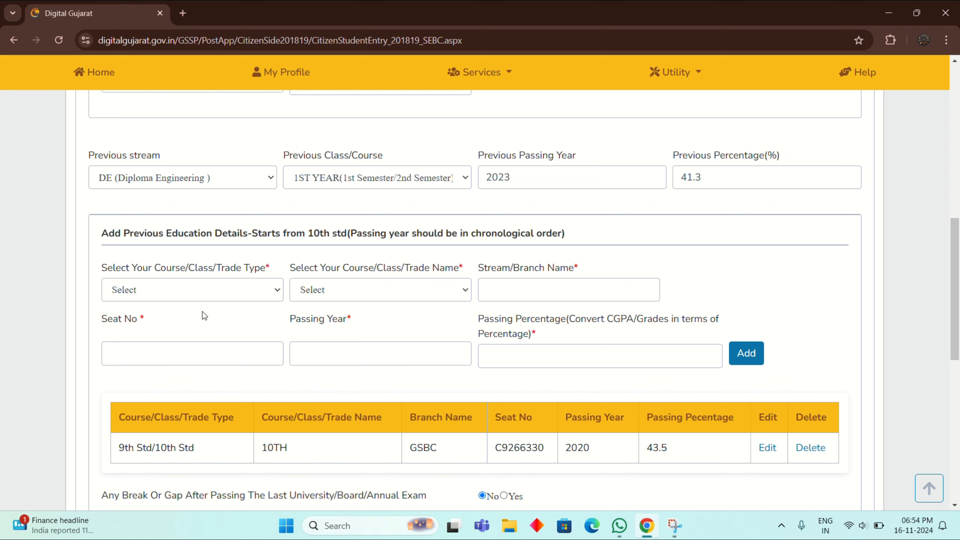
click(209, 290)
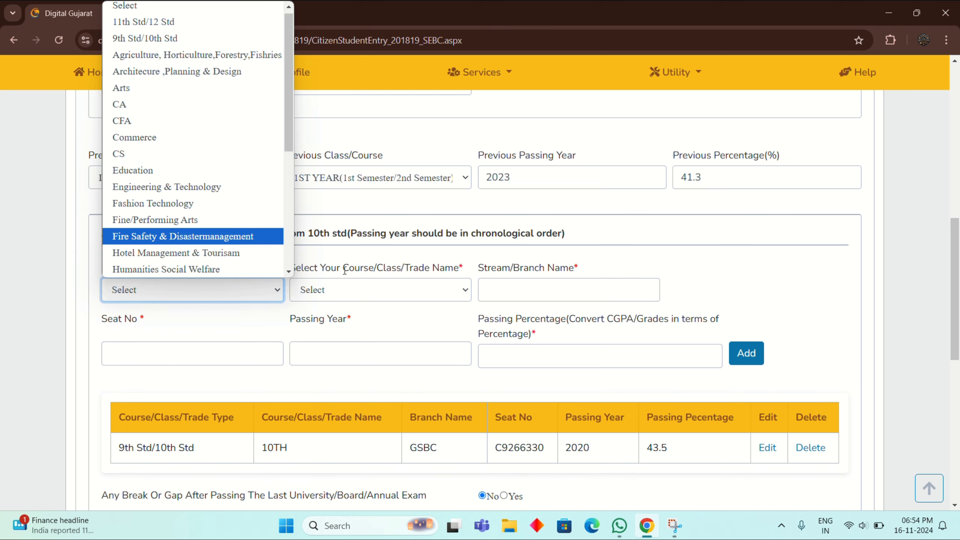
click(358, 291)
click(358, 291)
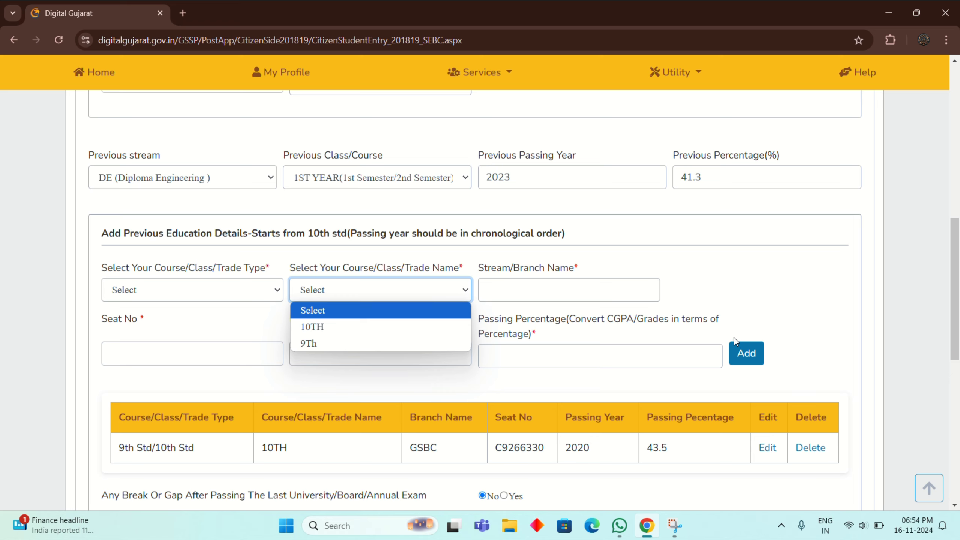
click(601, 281)
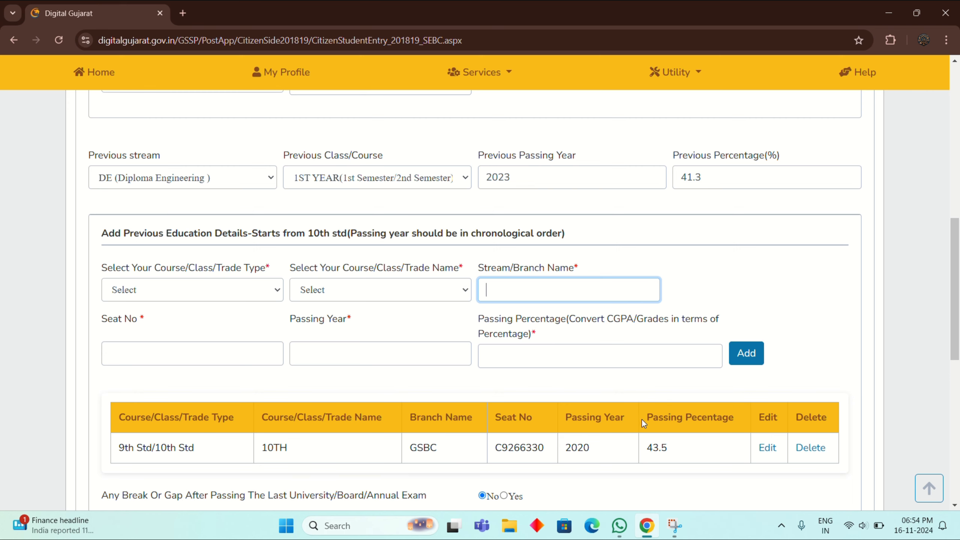
Step: Declare a study break of 3 gap years and enter annual fees: admission 0, tuition 1000, miscellaneous 700 and exam 1100
scroll(653, 446, down, 3)
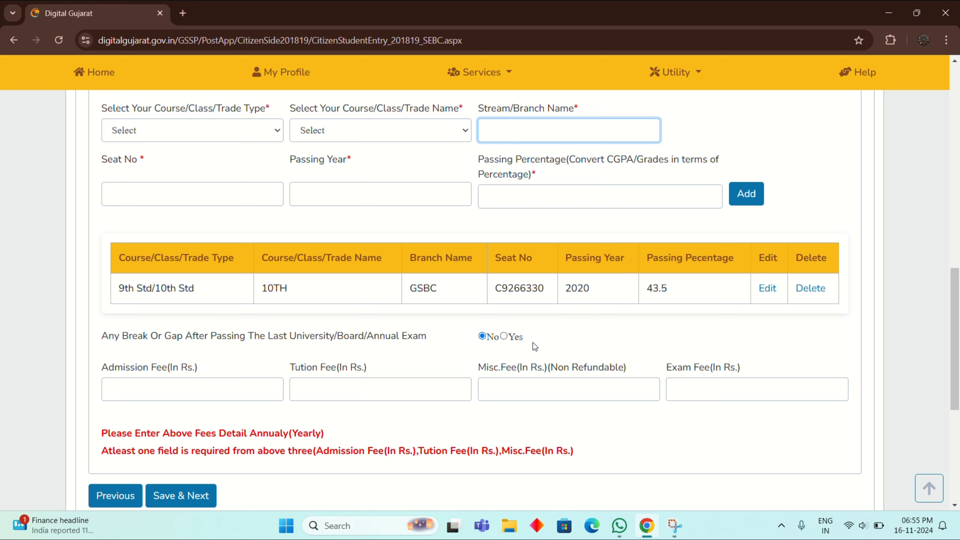
click(507, 338)
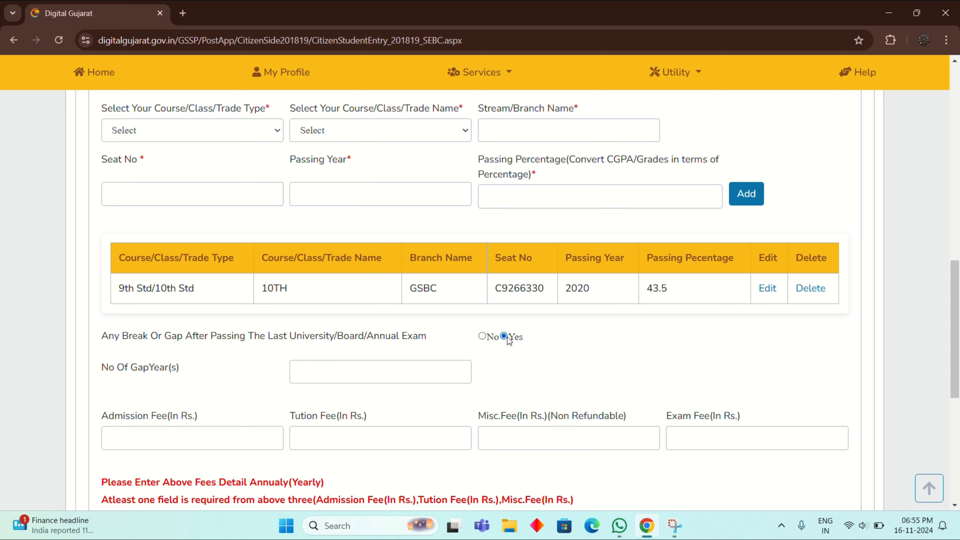
click(398, 379)
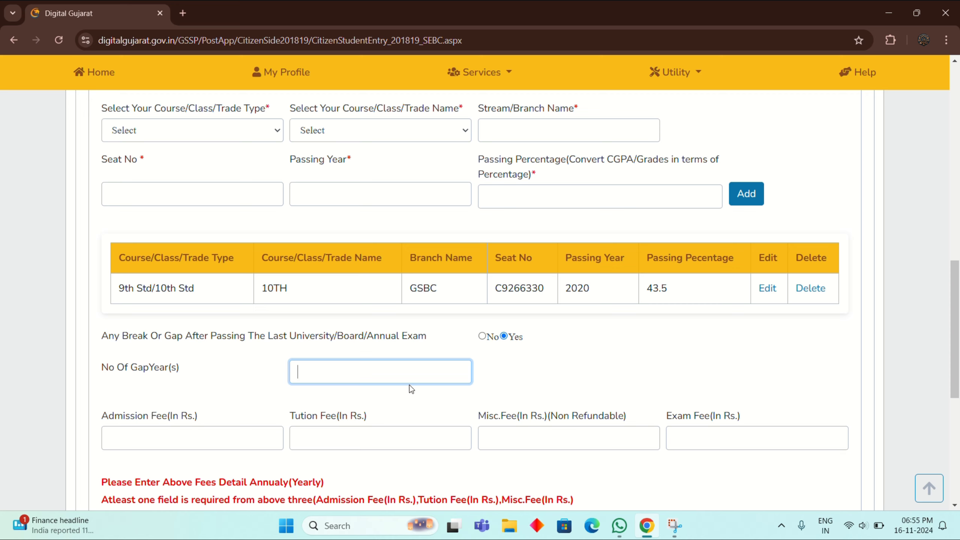
text(2)
scroll(222, 442, down, 2)
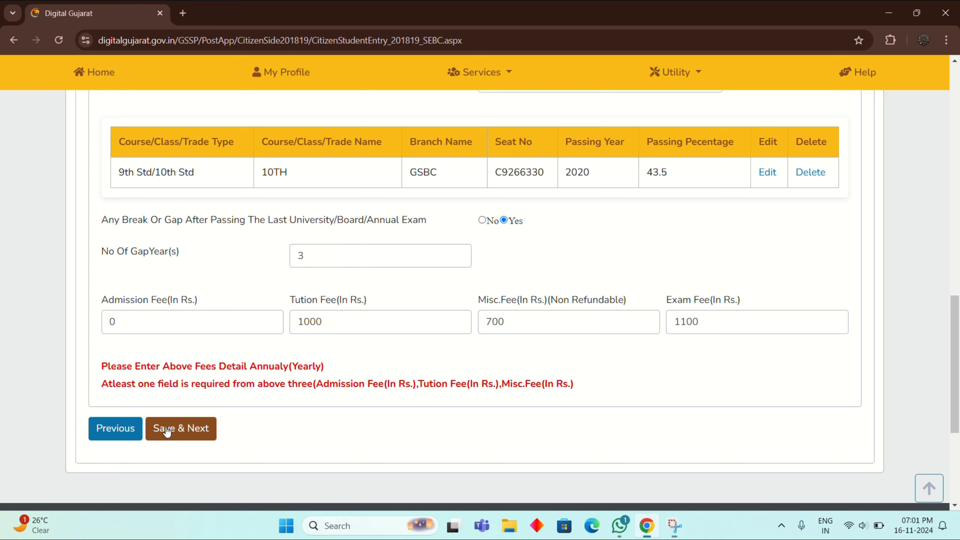
Step: Save the academic details and the disability details with Is Disabled as No, acknowledging both save messages
click(166, 430)
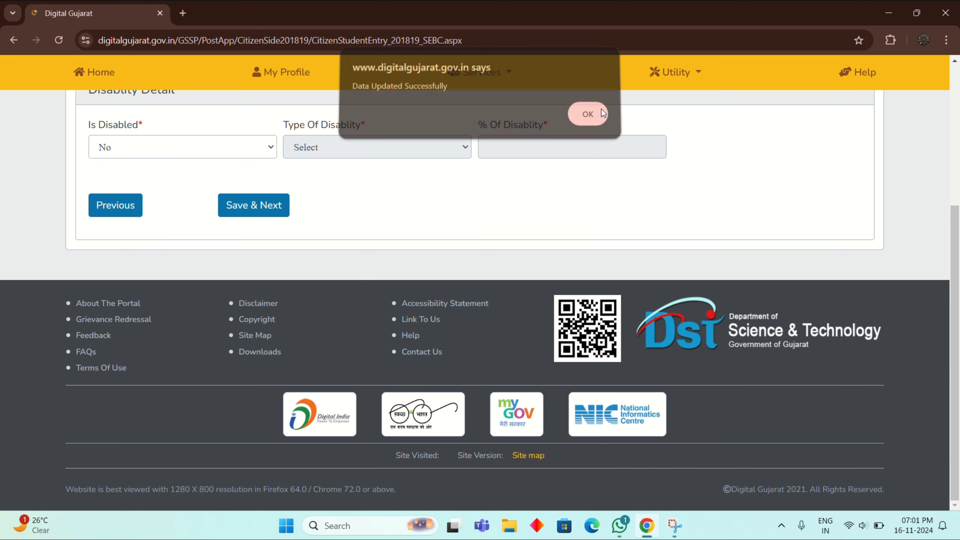
click(603, 112)
scroll(260, 147, up, 3)
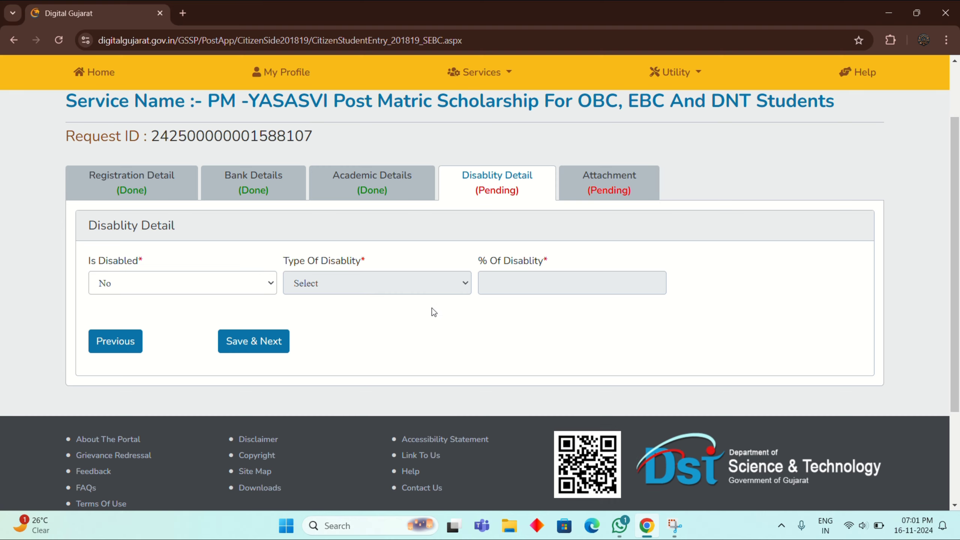
click(267, 339)
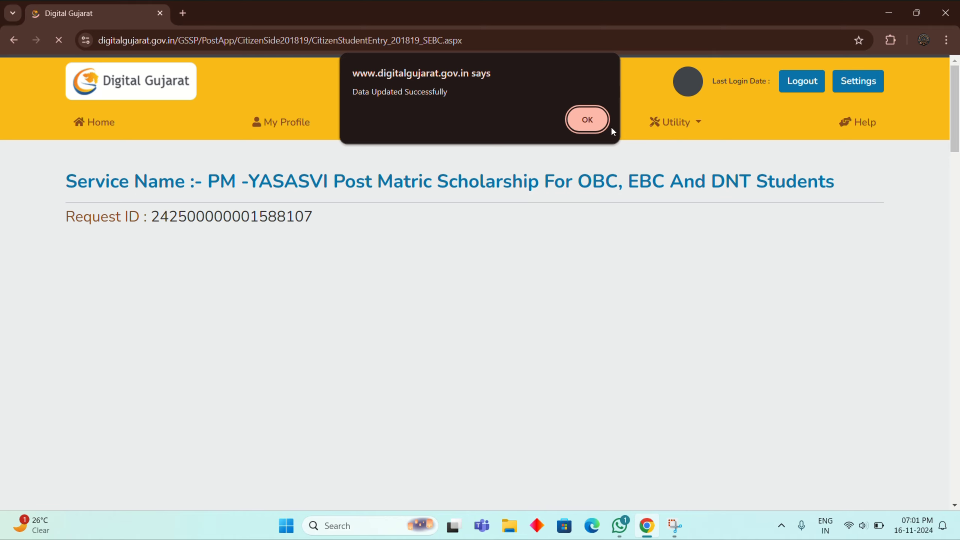
click(594, 113)
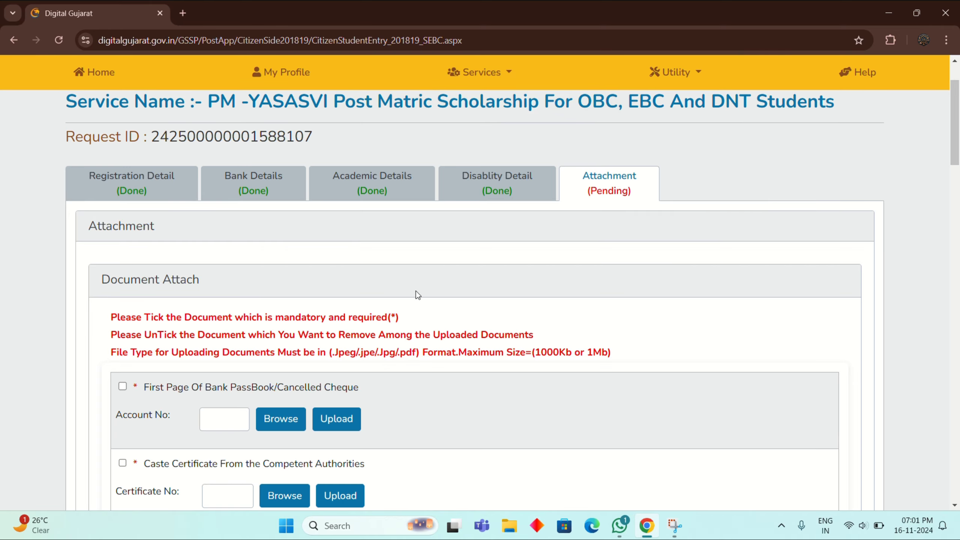
Step: Look through the attachment document list, from the bank passbook and mandatory certificates to the Break Affidavit, identity card and photo upload
scroll(417, 295, down, 5)
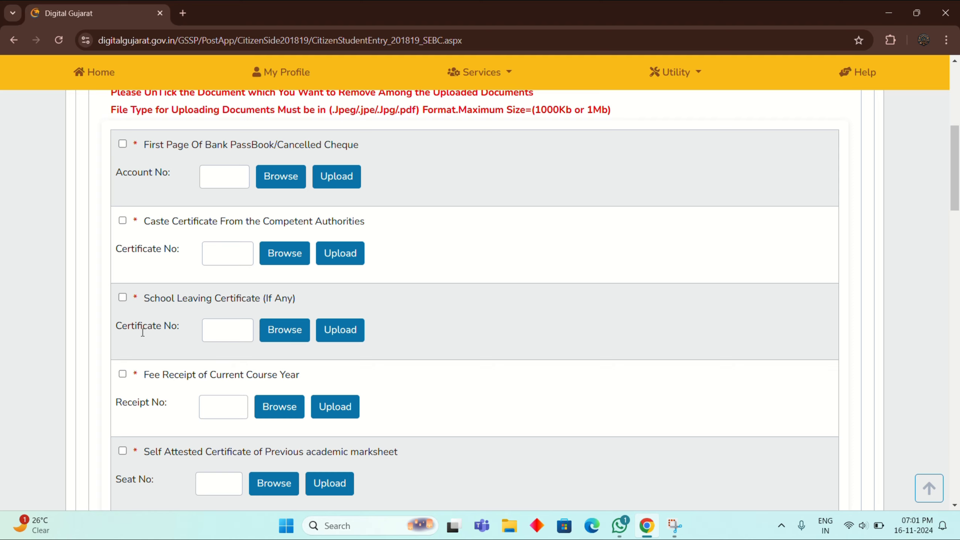
scroll(143, 332, down, 10)
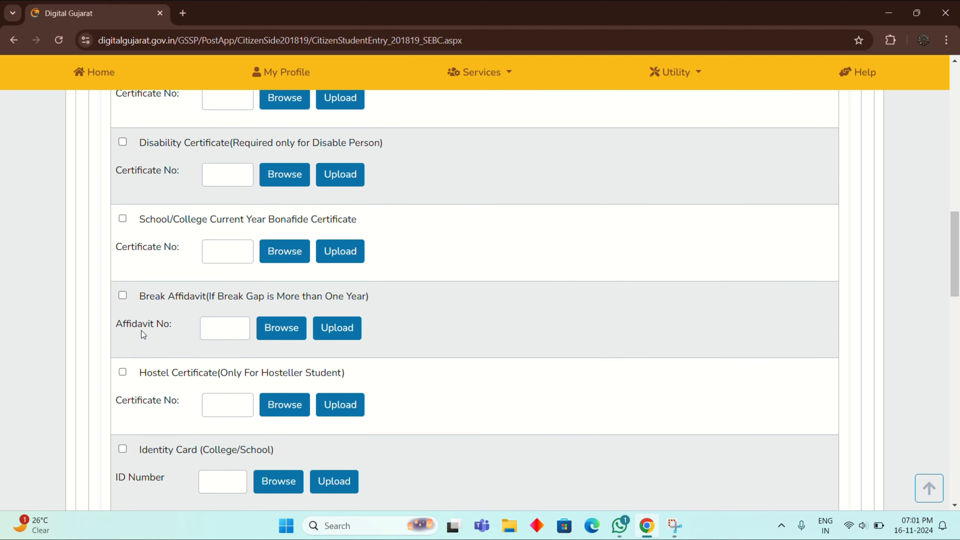
scroll(143, 334, up, 3)
scroll(143, 334, down, 9)
scroll(143, 334, up, 8)
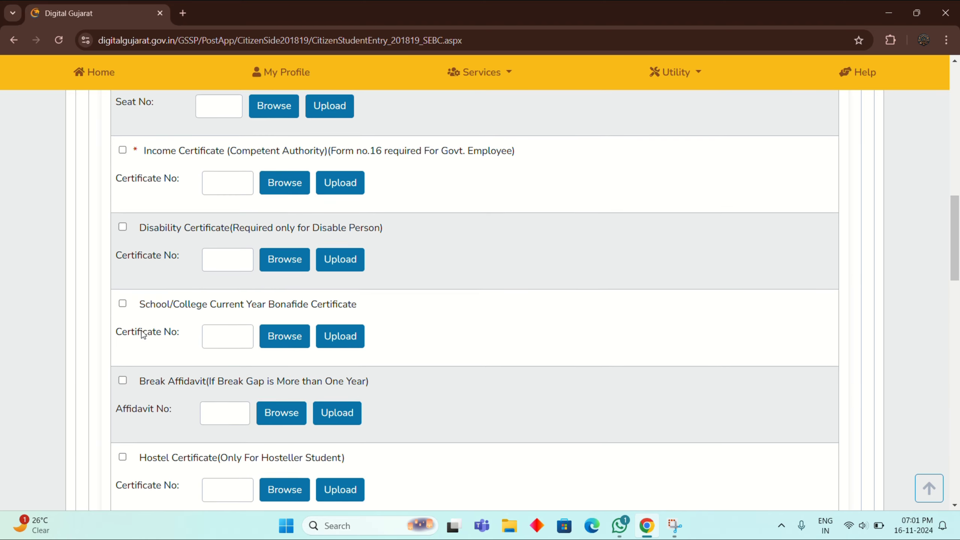
scroll(143, 334, down, 2)
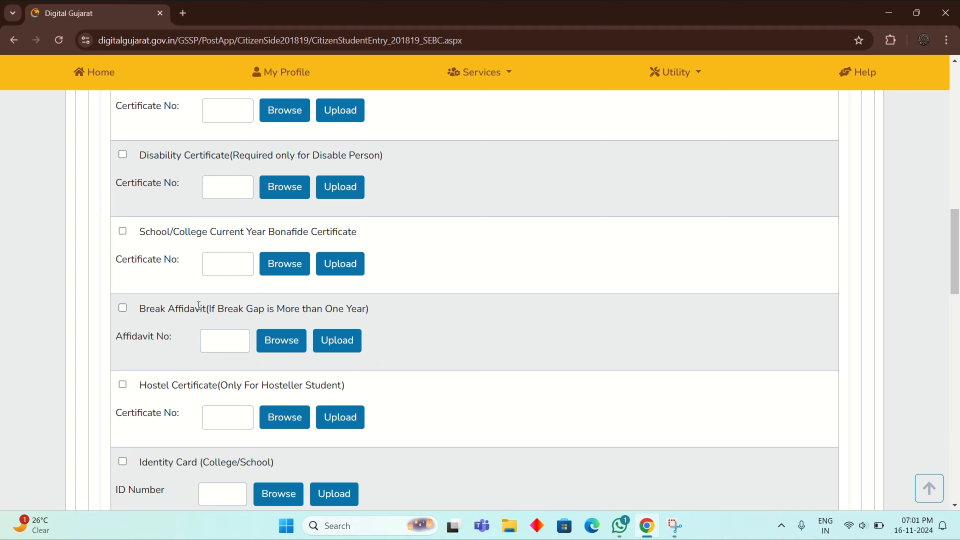
scroll(244, 256, down, 8)
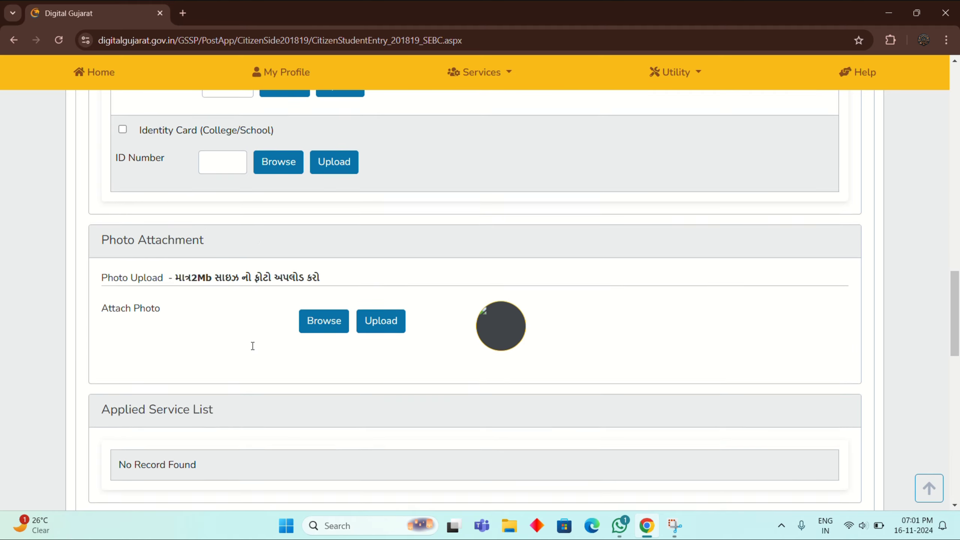
scroll(253, 346, up, 20)
scroll(252, 347, up, 4)
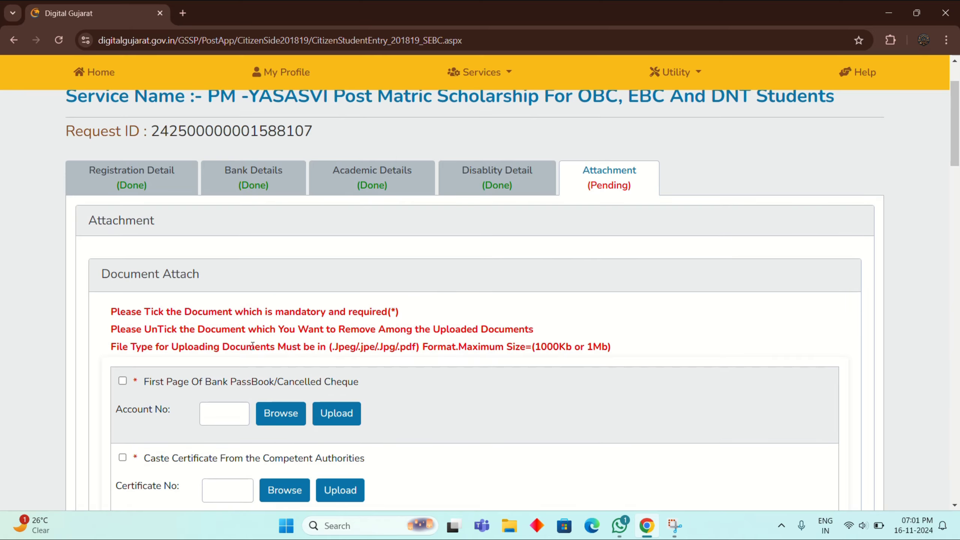
Step: Examine the photo attachment section, the Applicable Service List, and the declaration with its mobile verification, final submission and print options
scroll(268, 397, down, 16)
scroll(268, 398, down, 10)
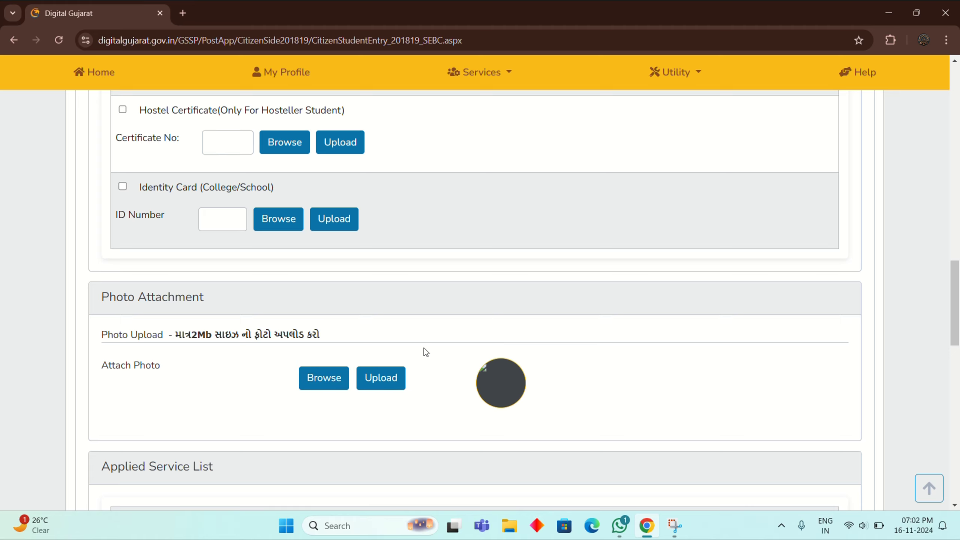
scroll(424, 348, down, 7)
scroll(434, 226, down, 5)
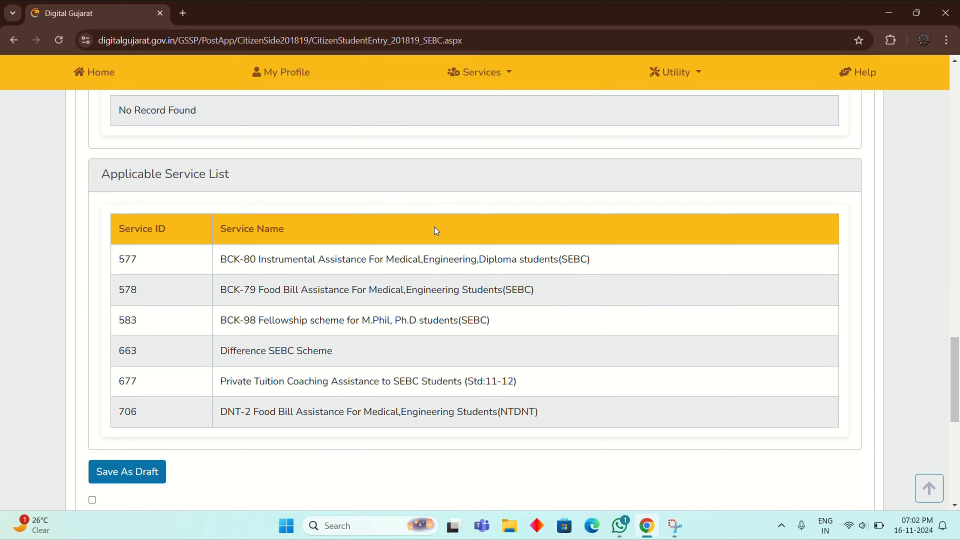
scroll(435, 227, up, 1)
scroll(435, 227, down, 7)
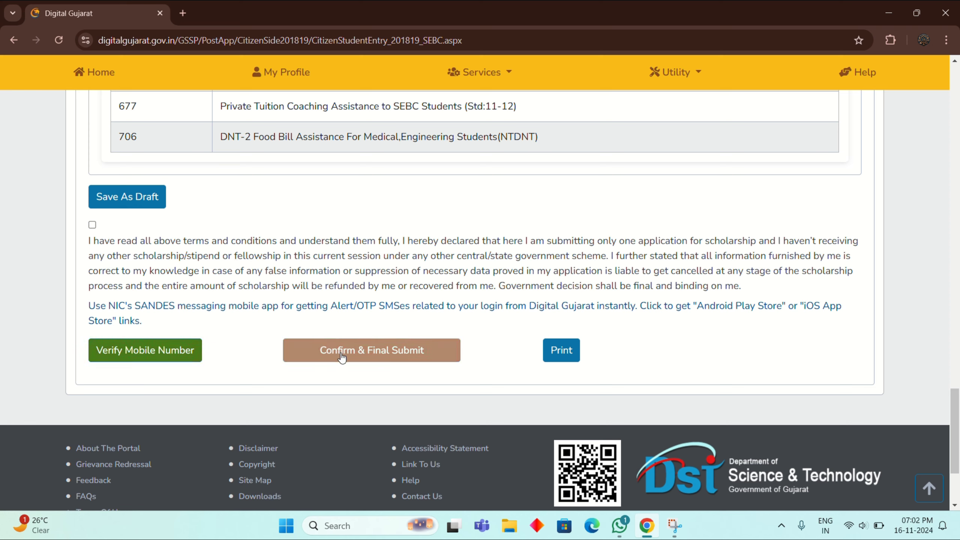
Step: Review the number and upload fields of the required documents, then the draft-saving option and the declaration
scroll(314, 285, up, 10)
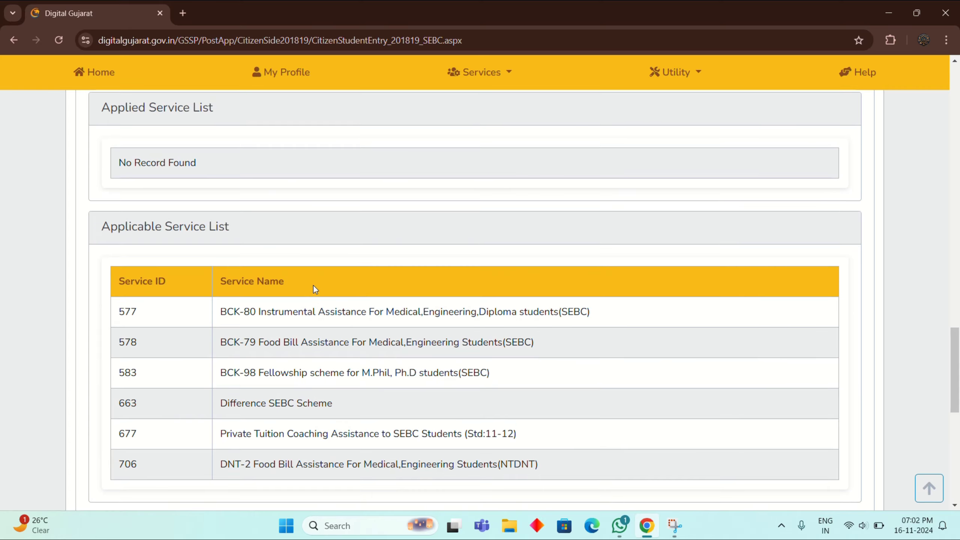
scroll(314, 286, up, 12)
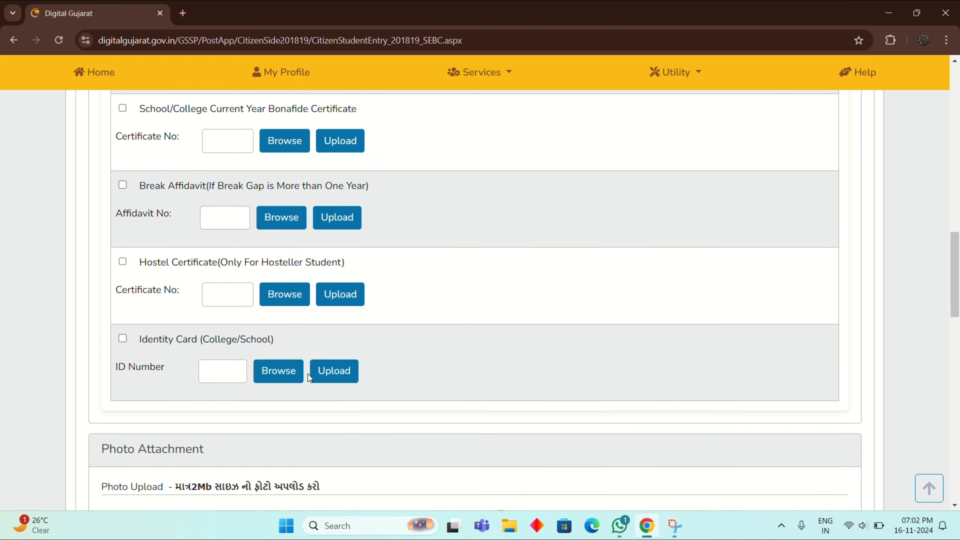
scroll(309, 377, up, 6)
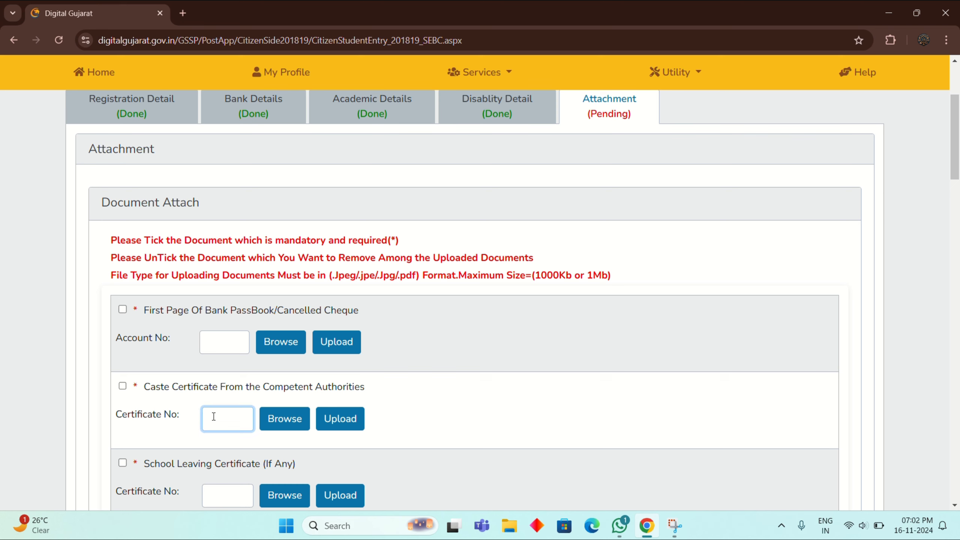
scroll(213, 416, down, 2)
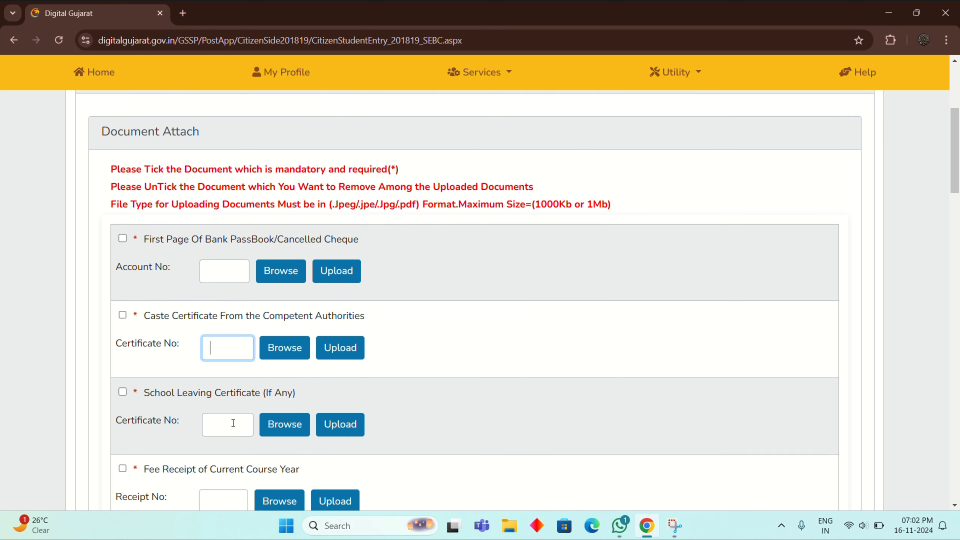
click(232, 425)
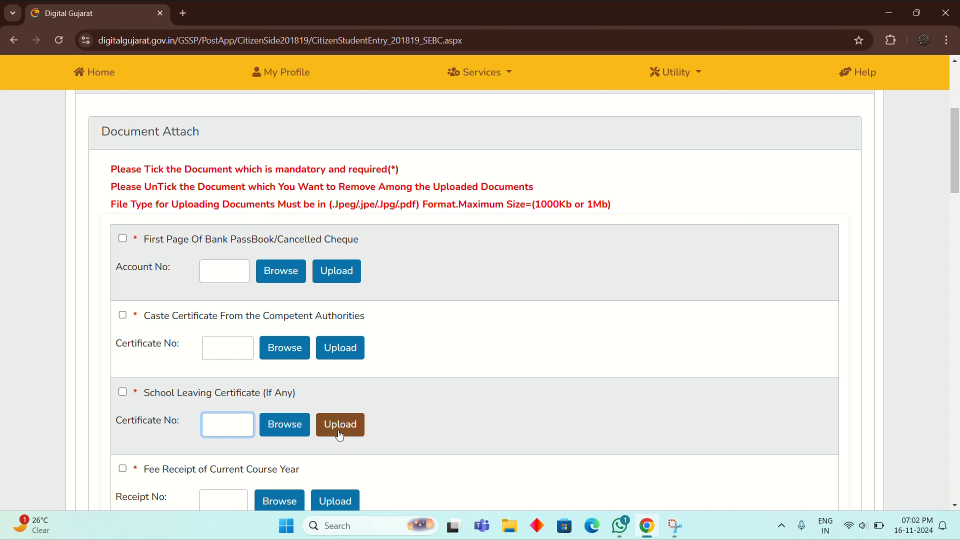
scroll(249, 478, down, 3)
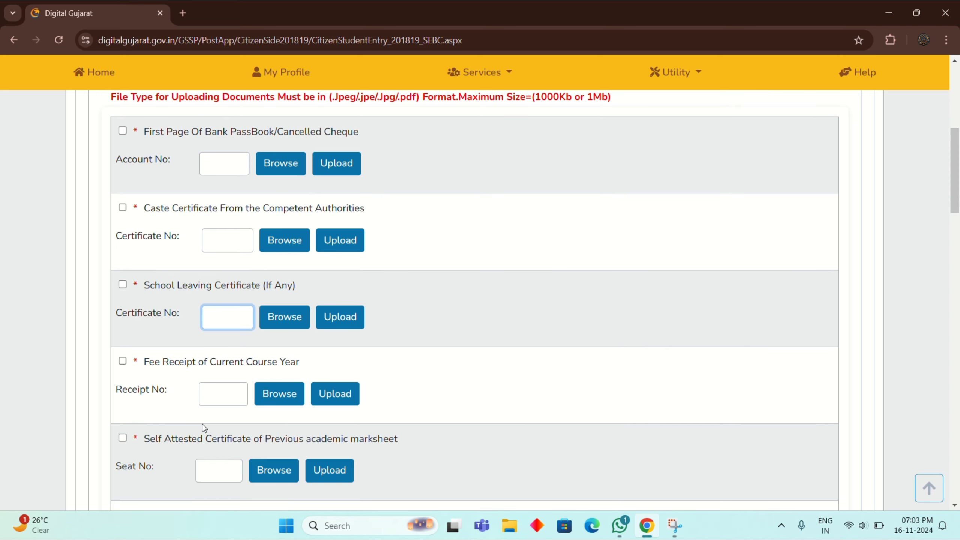
scroll(242, 411, down, 3)
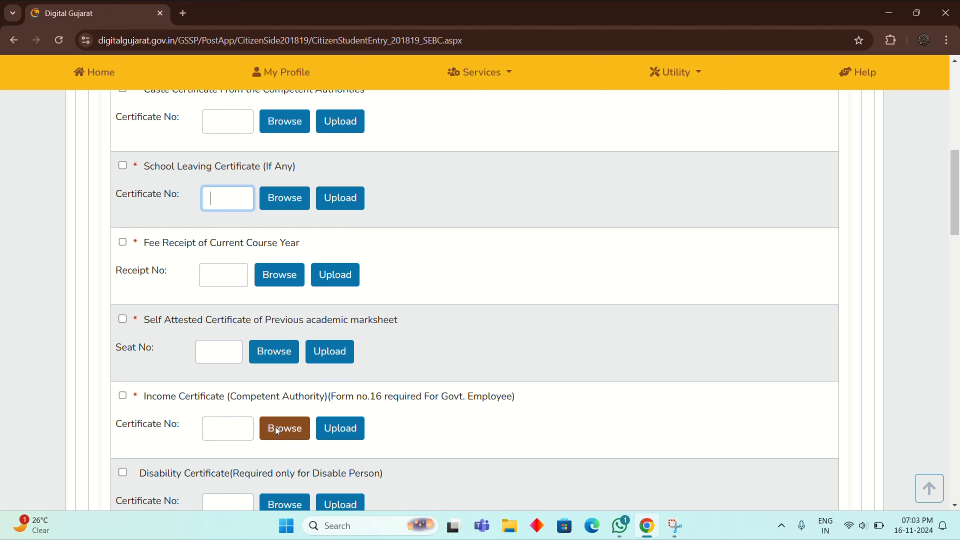
scroll(276, 426, down, 5)
scroll(276, 427, down, 15)
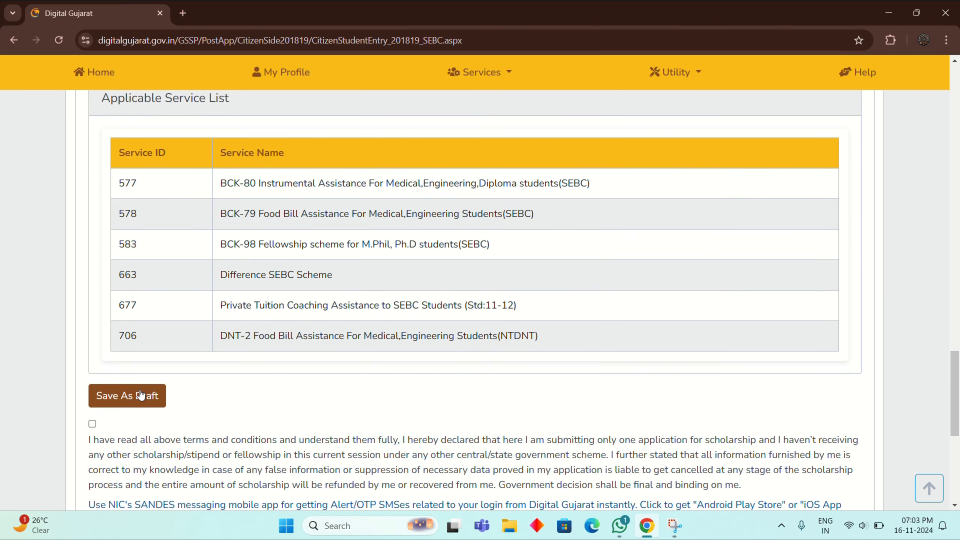
scroll(141, 395, down, 1)
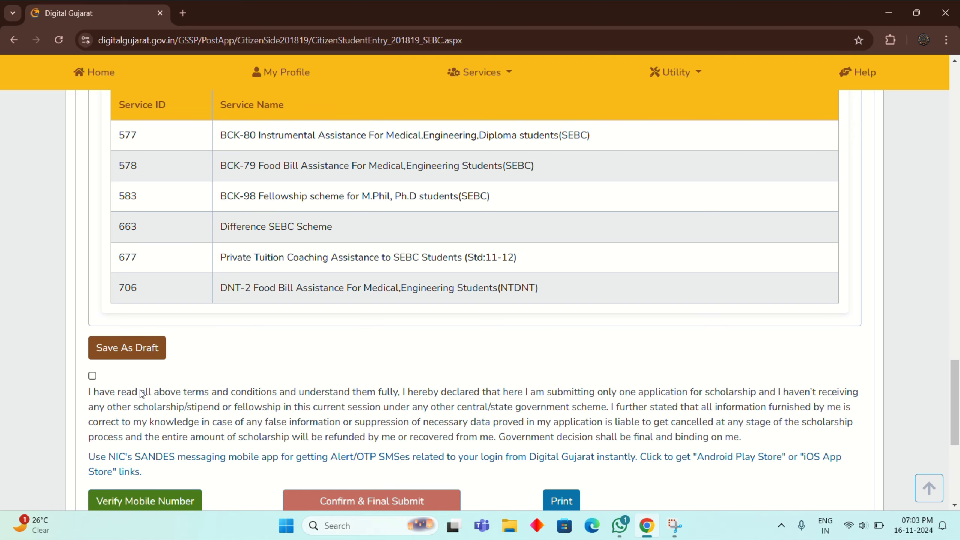